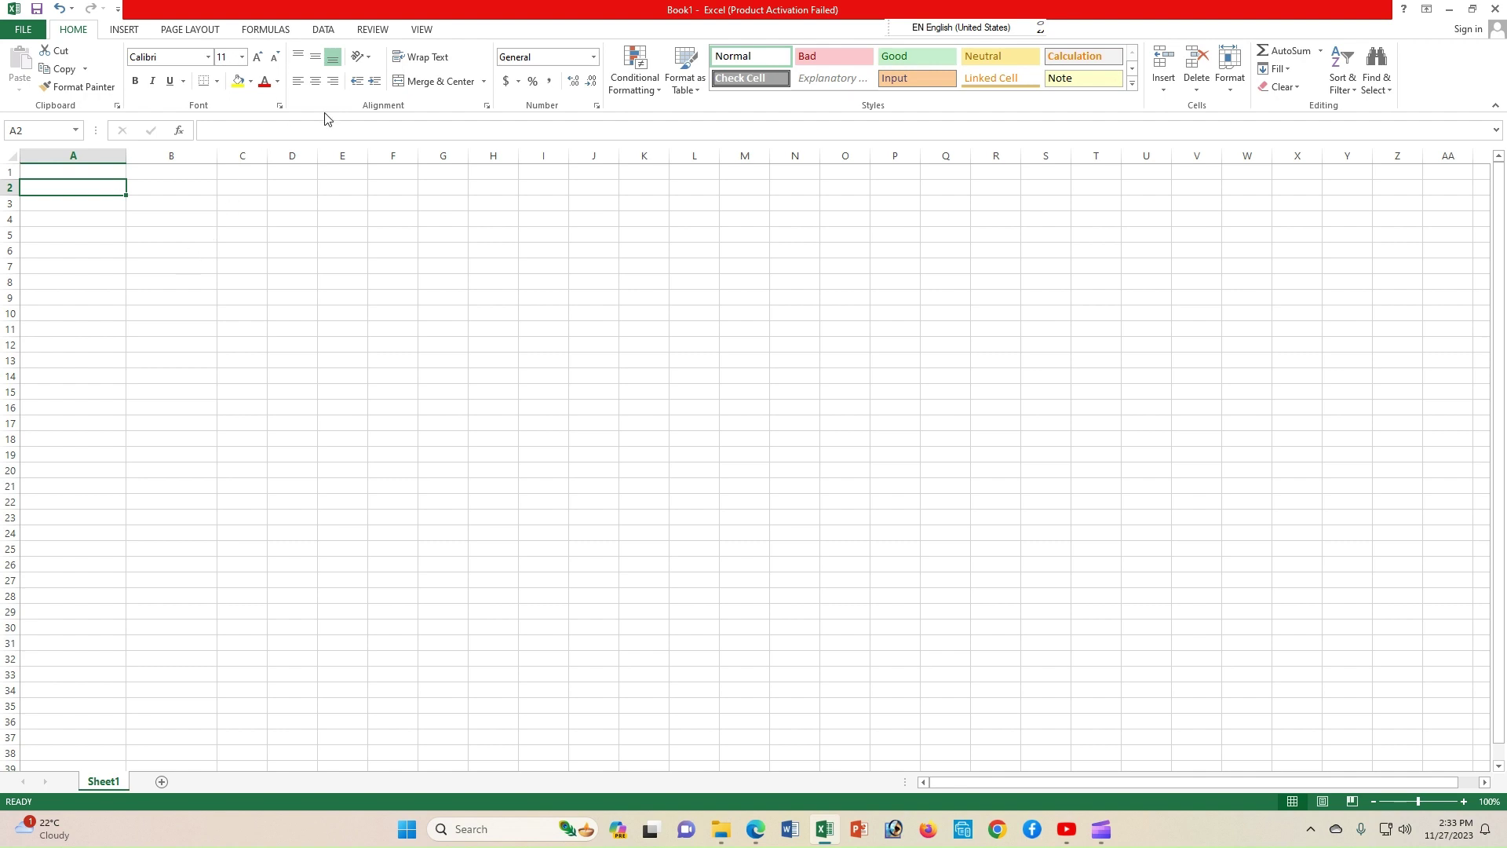
click(332, 33)
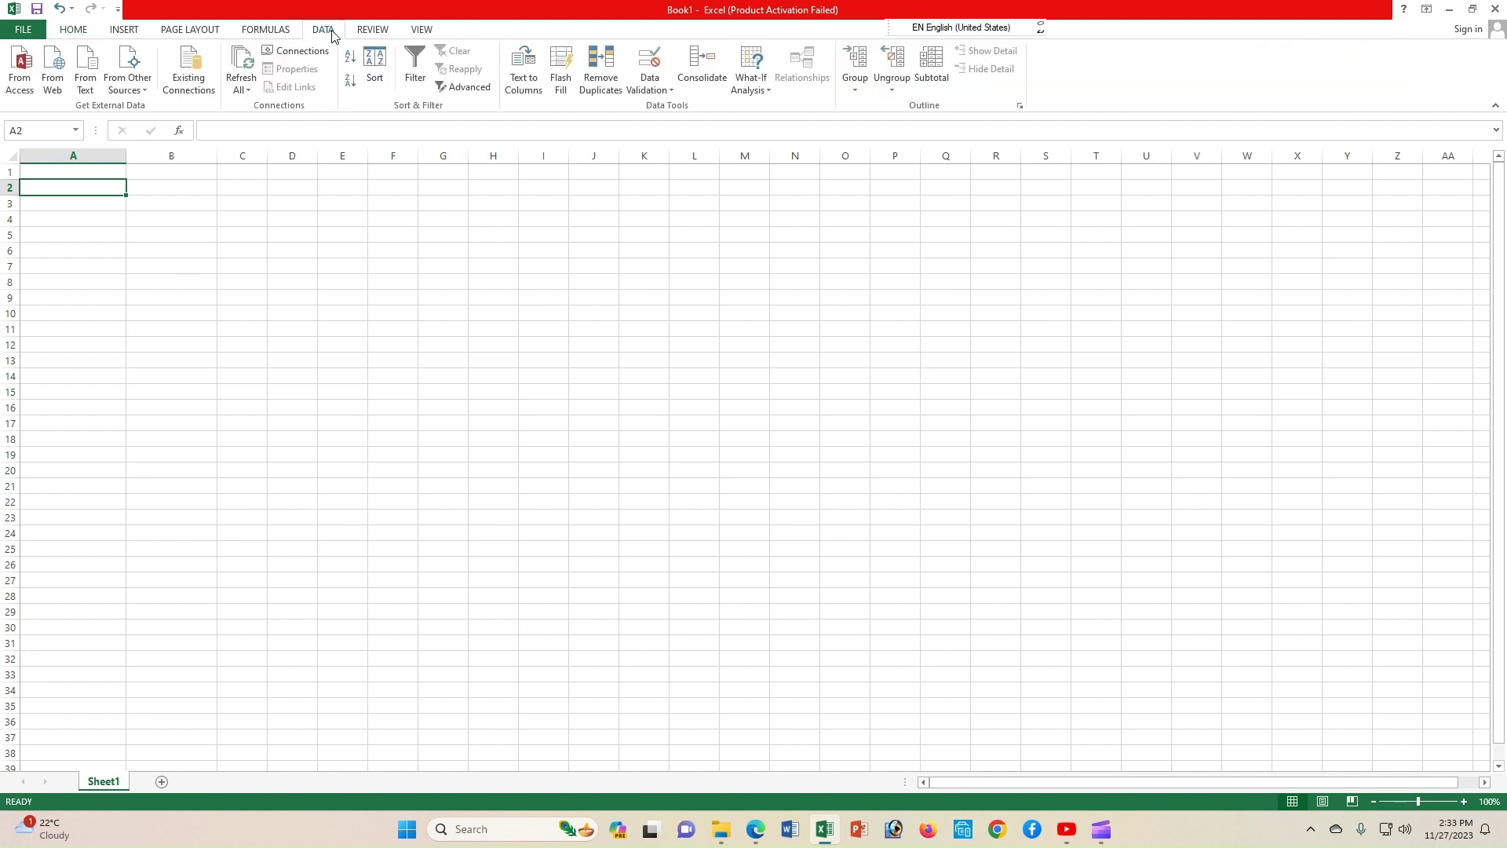
click(751, 95)
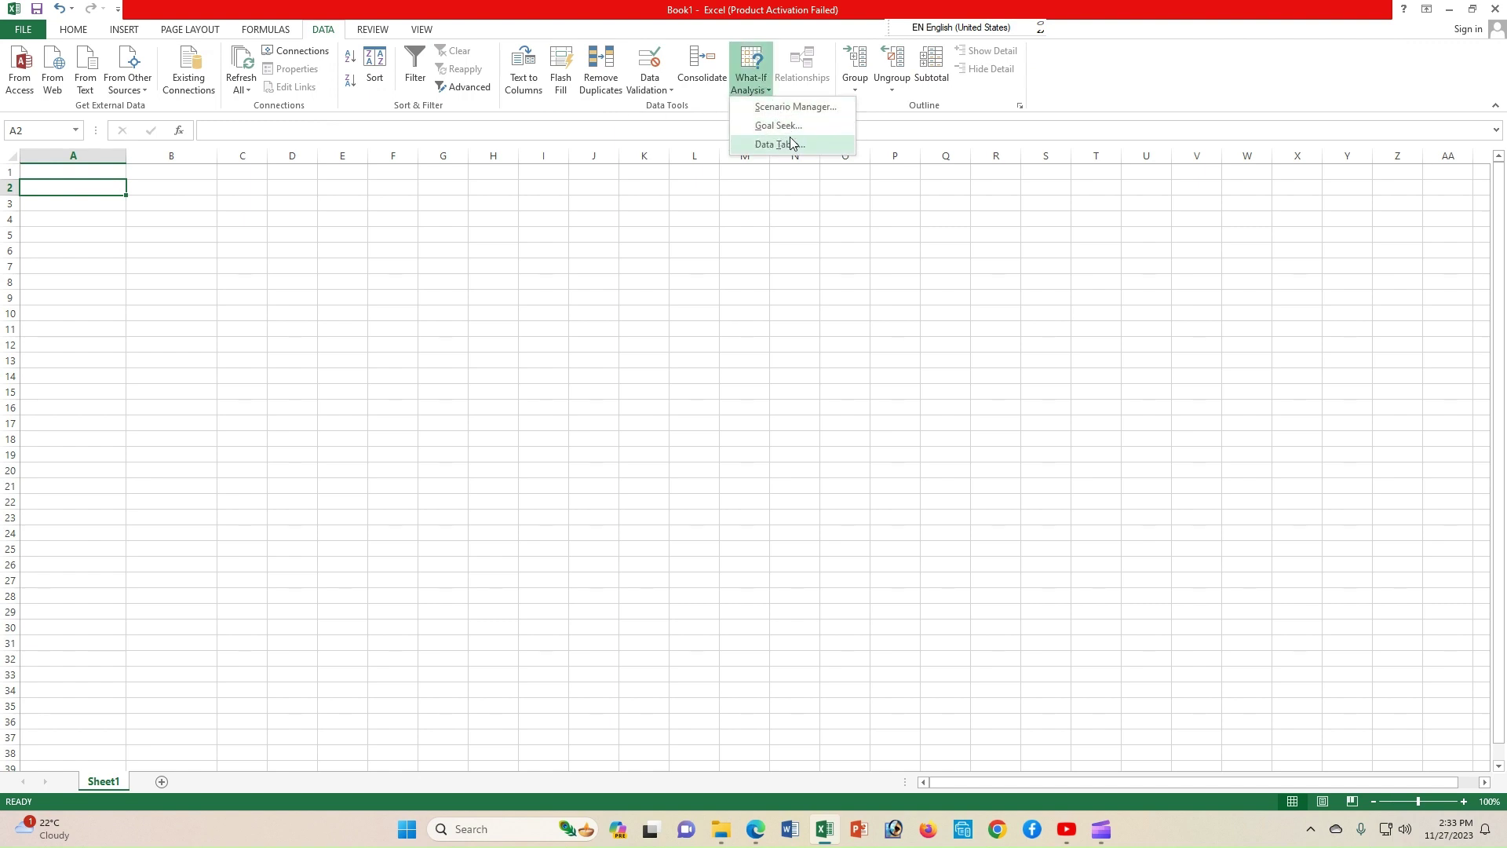
click(758, 21)
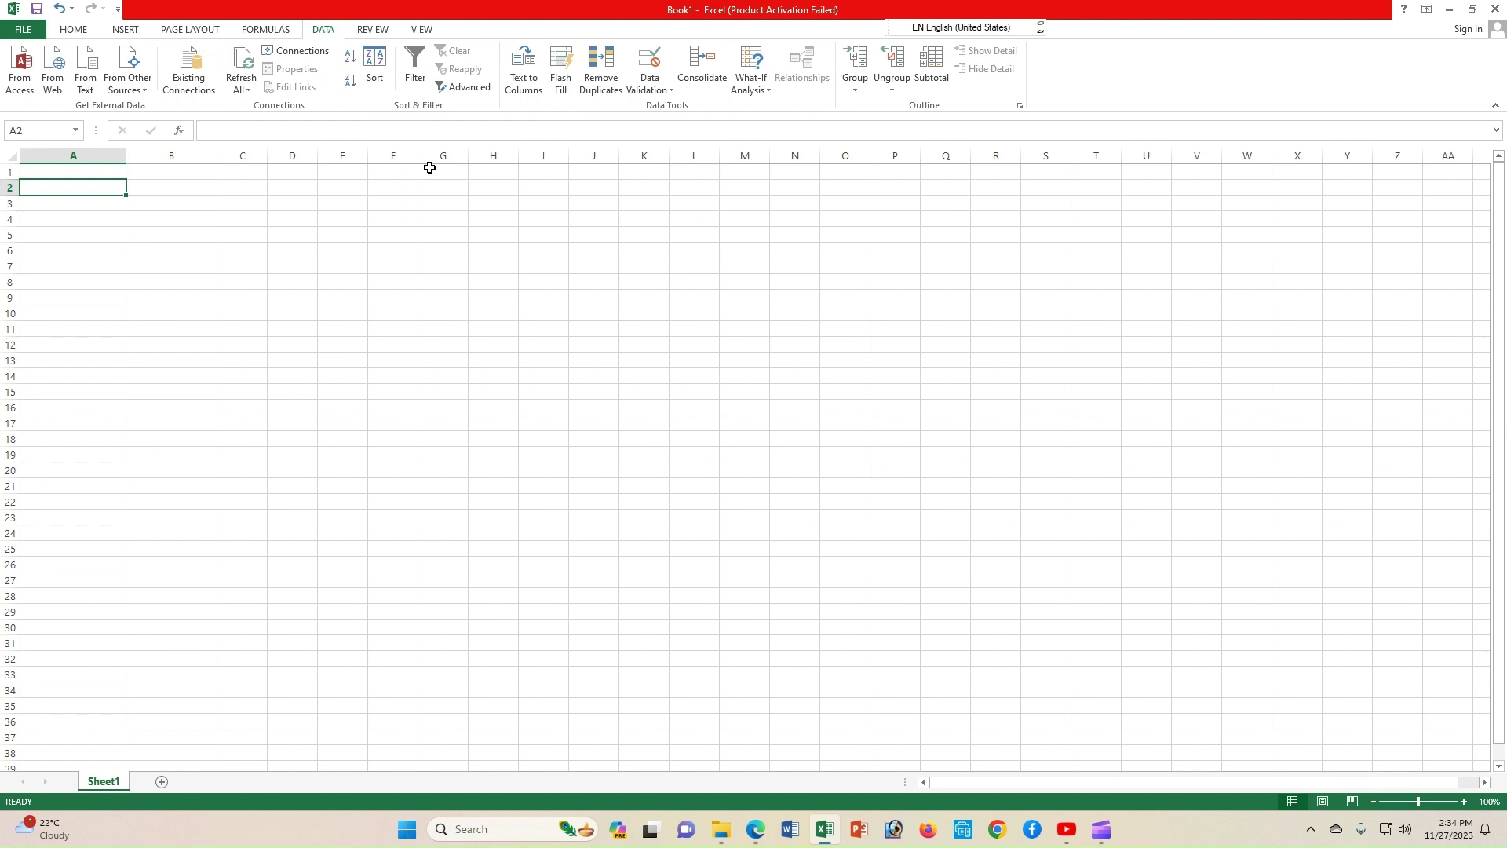
- Enter the label Principal in cell A2 and the amount 100000 beside it in B2
text(Princi)
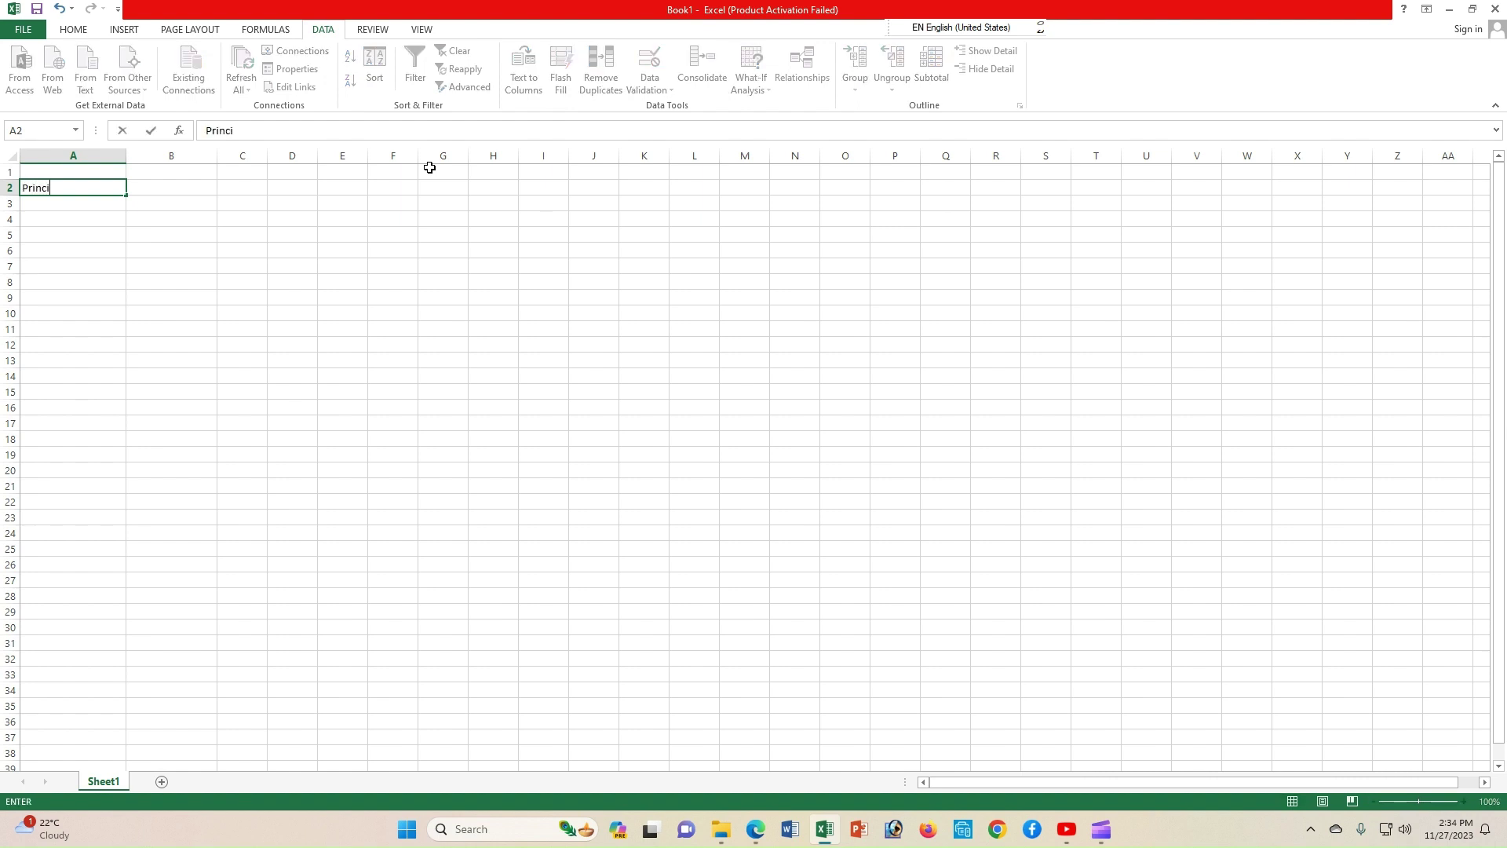
text(pal)
key(Tab)
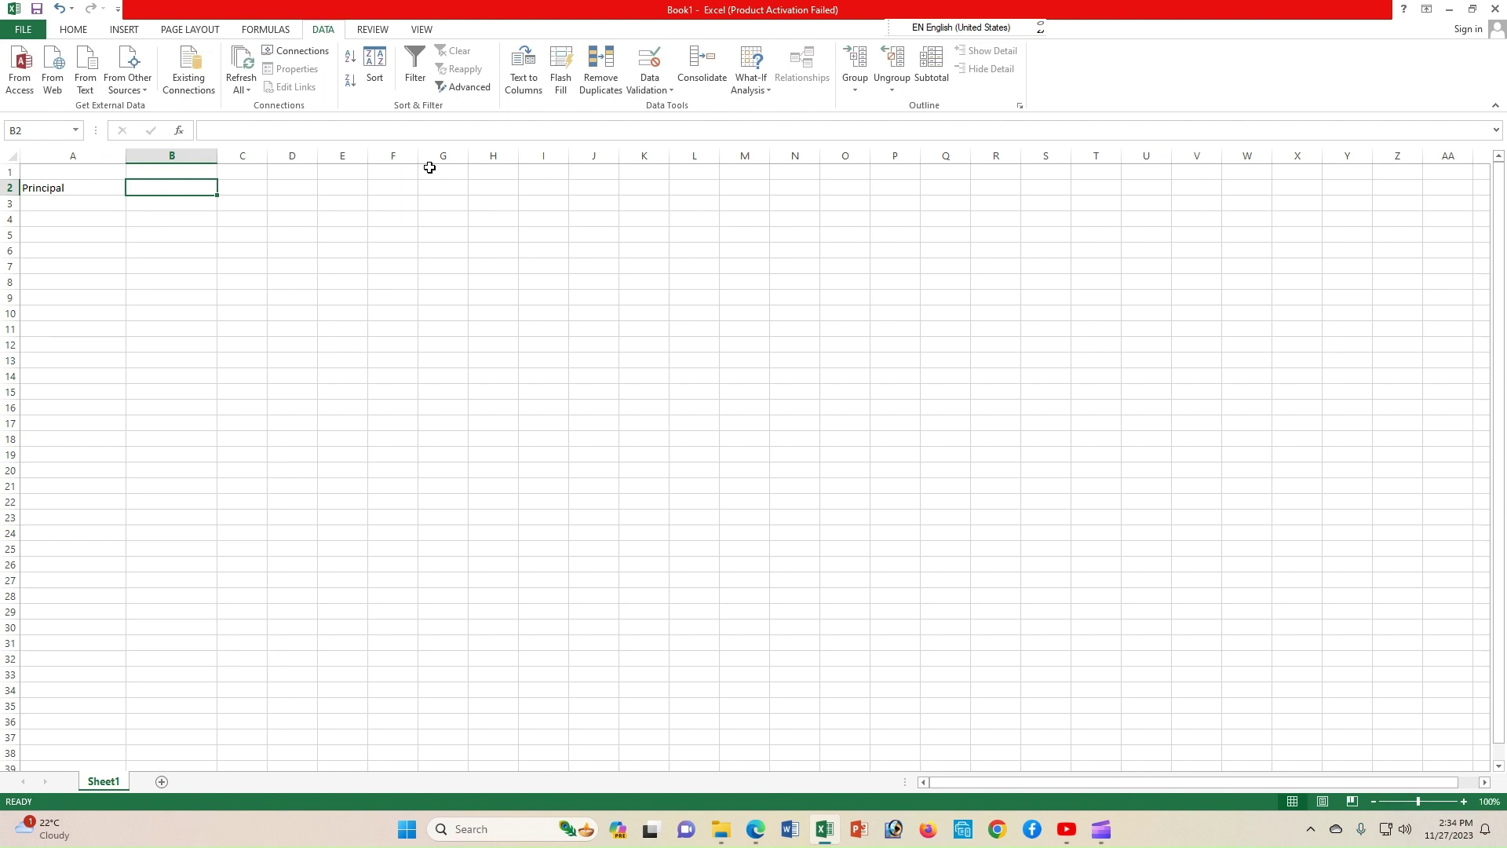
text(100000)
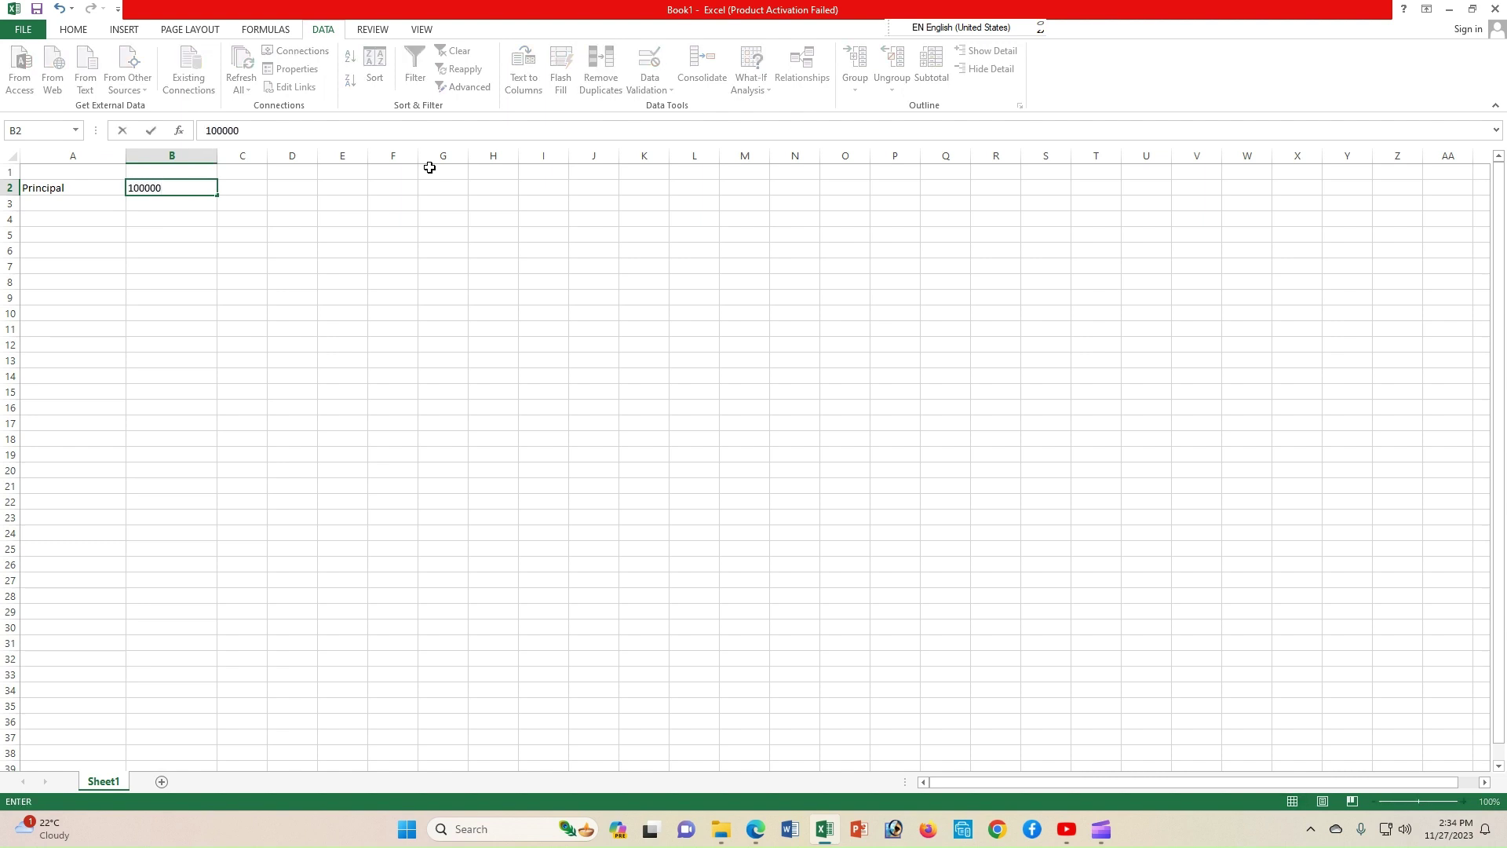
key(Return)
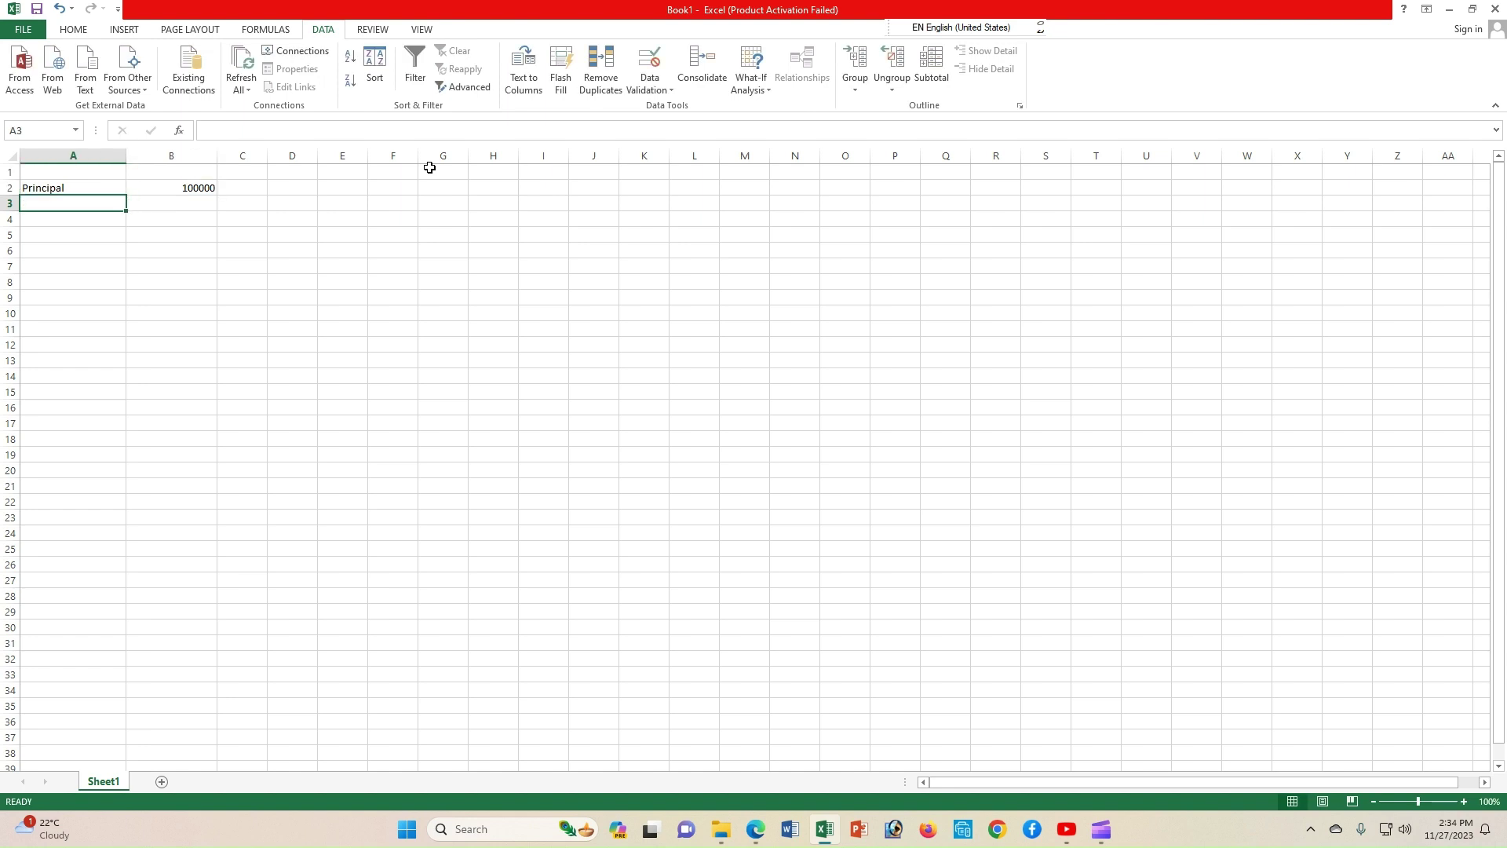
- Enter the label Rate of Interest in cell A3
text(Rate )
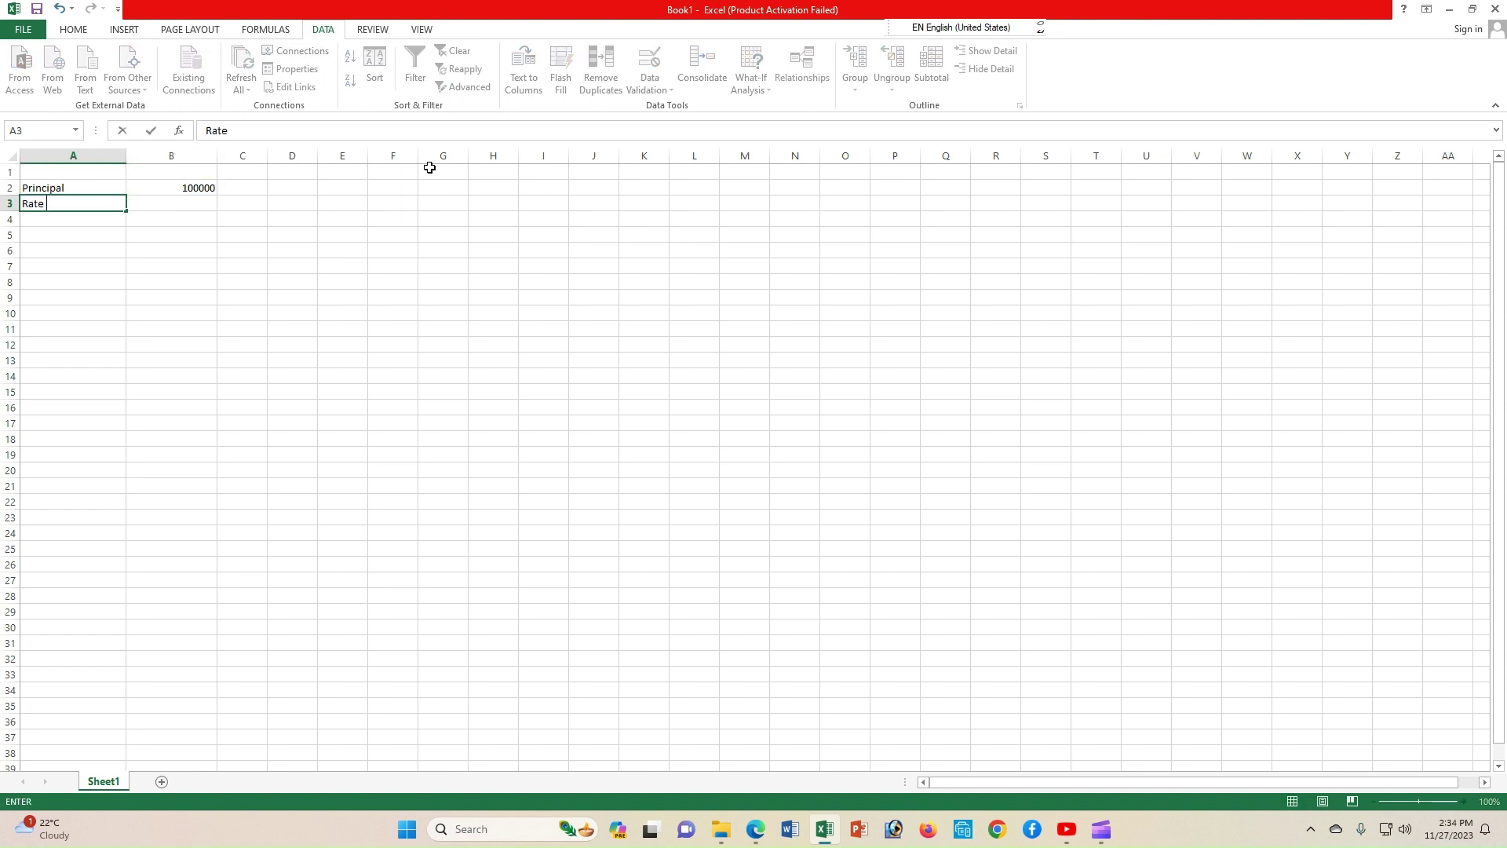
text(of Interes)
key(Tab)
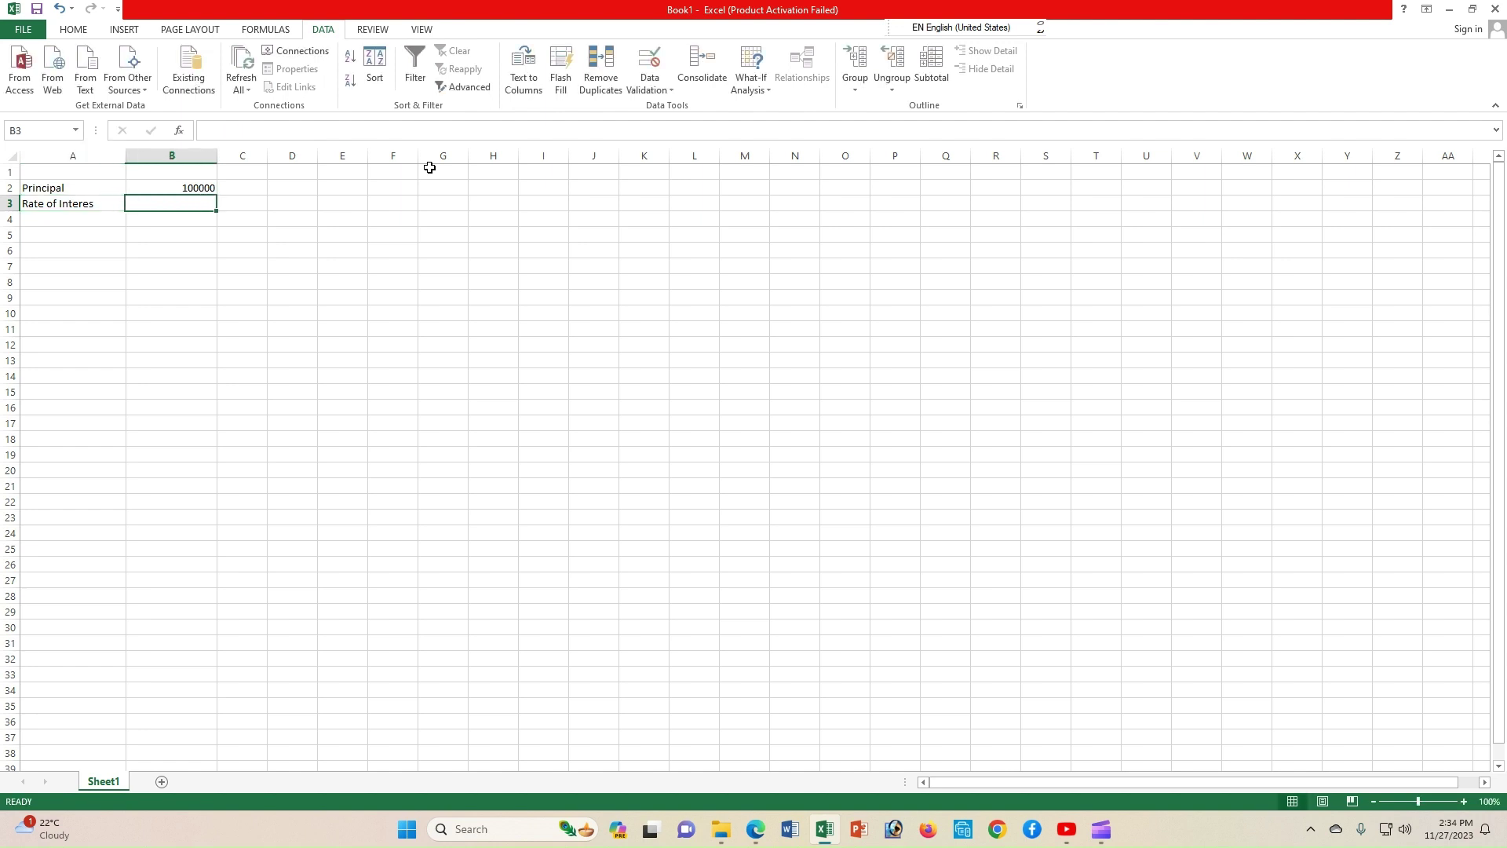
key(Left)
key(F2)
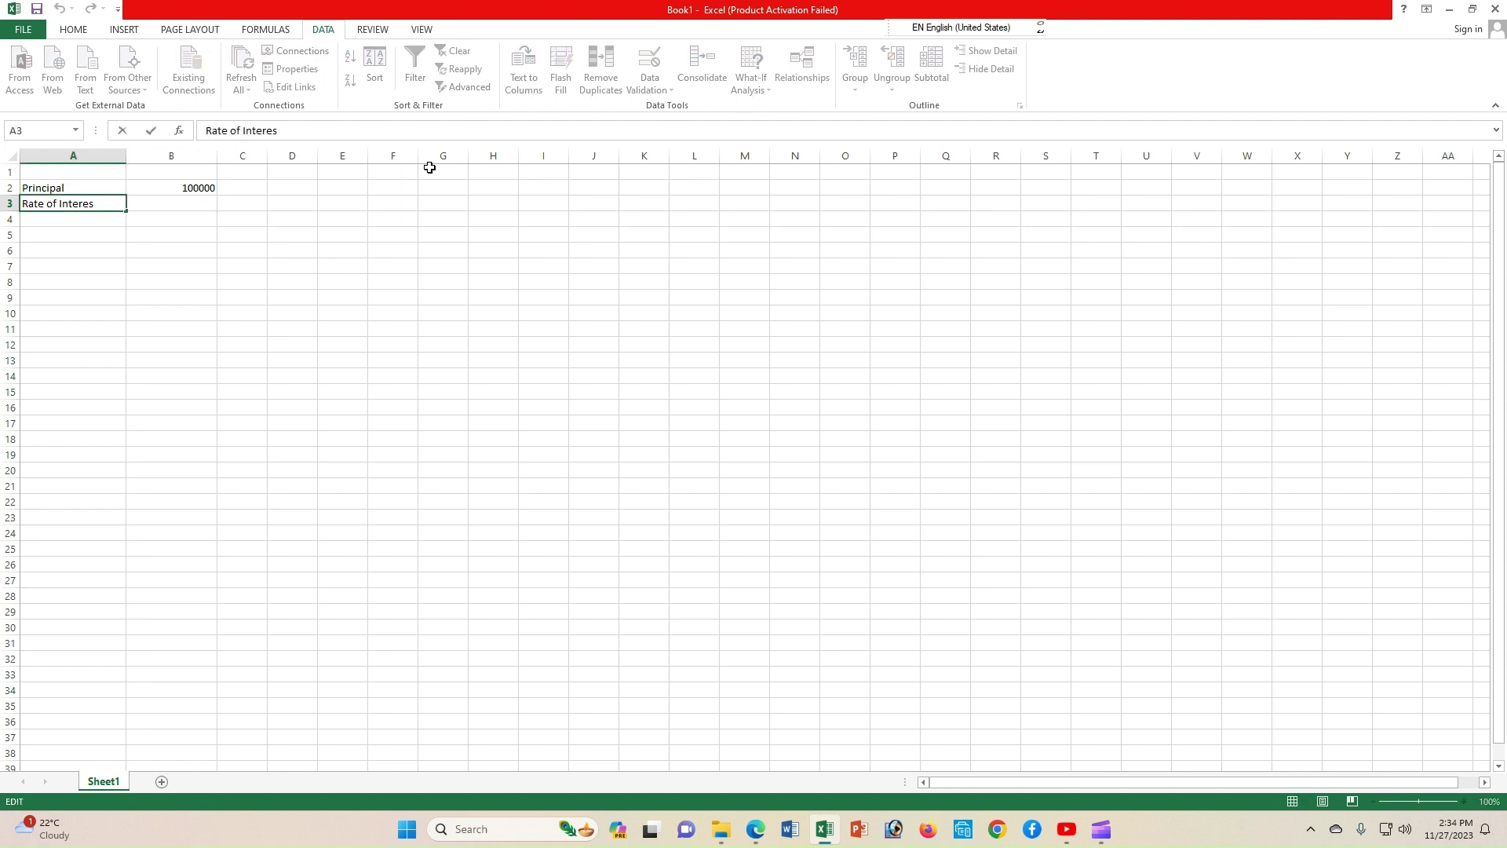
text(t)
key(Tab)
- Set the interest rate in cell B3 to 12%
text(0.05)
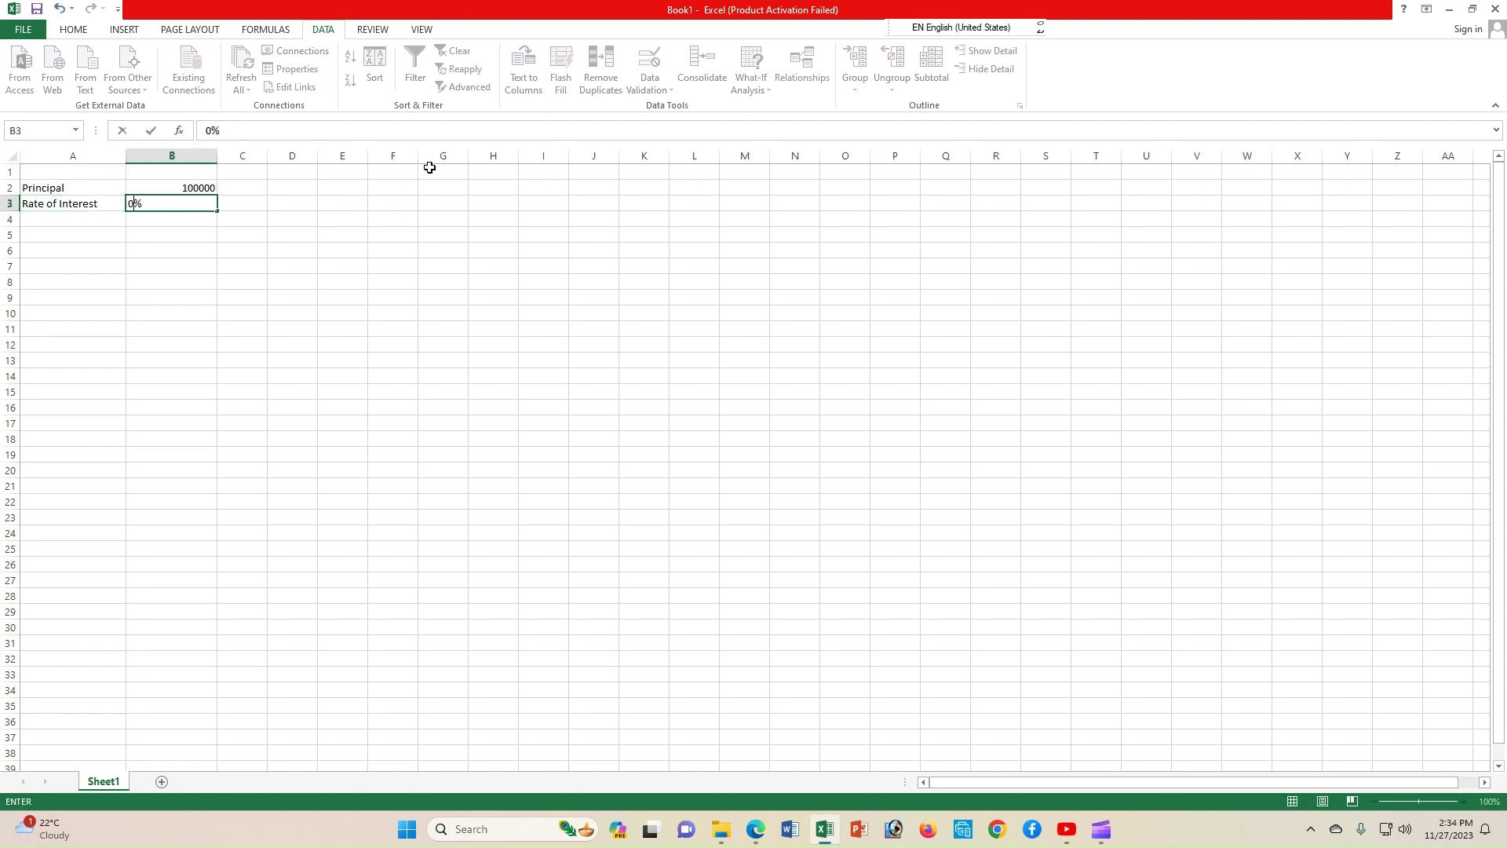
key(Return)
key(Up)
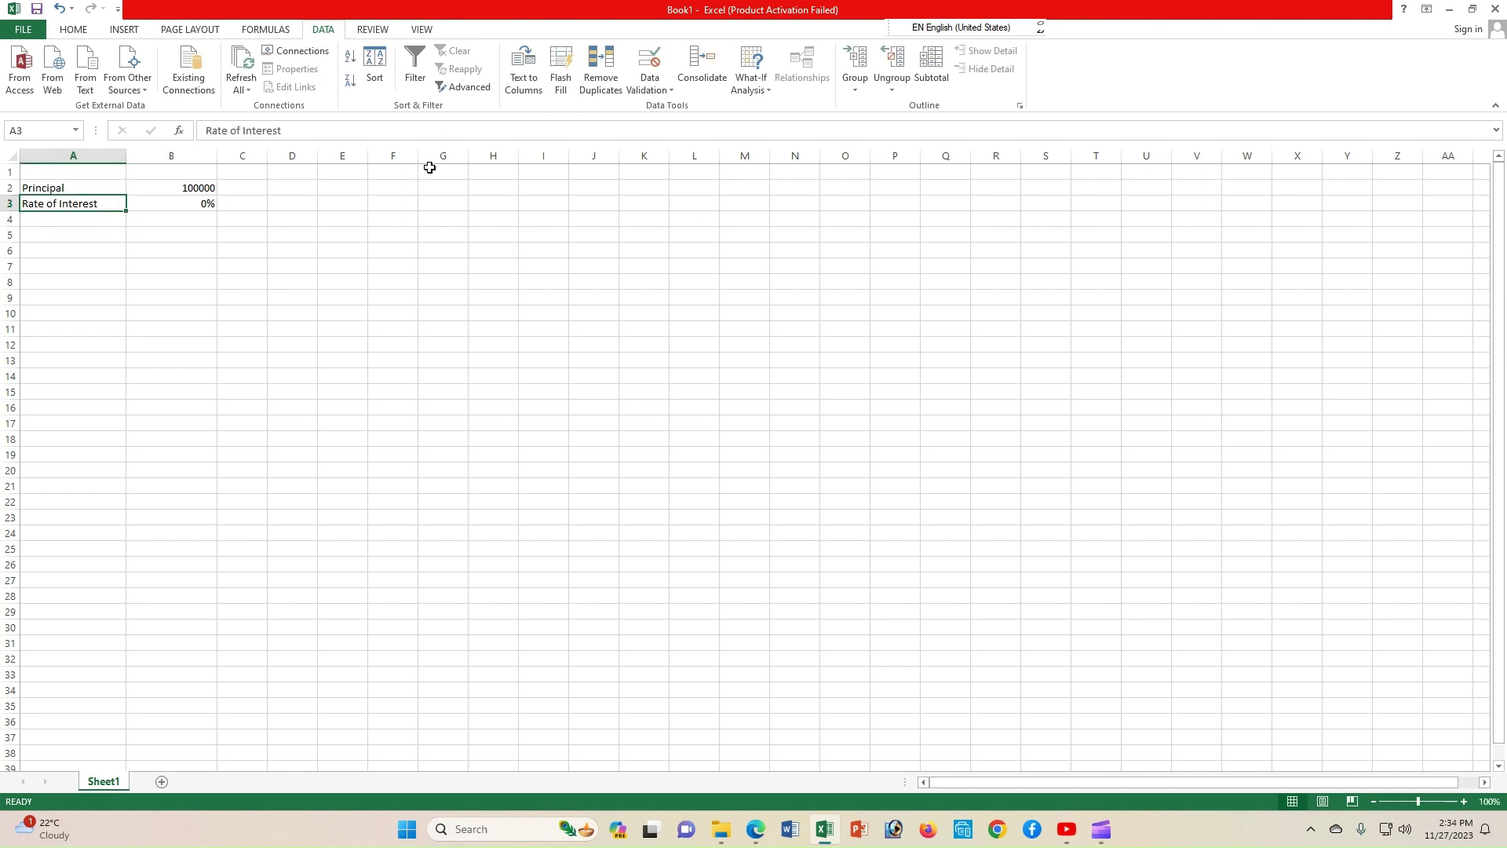
key(Right)
text(12)
key(Return)
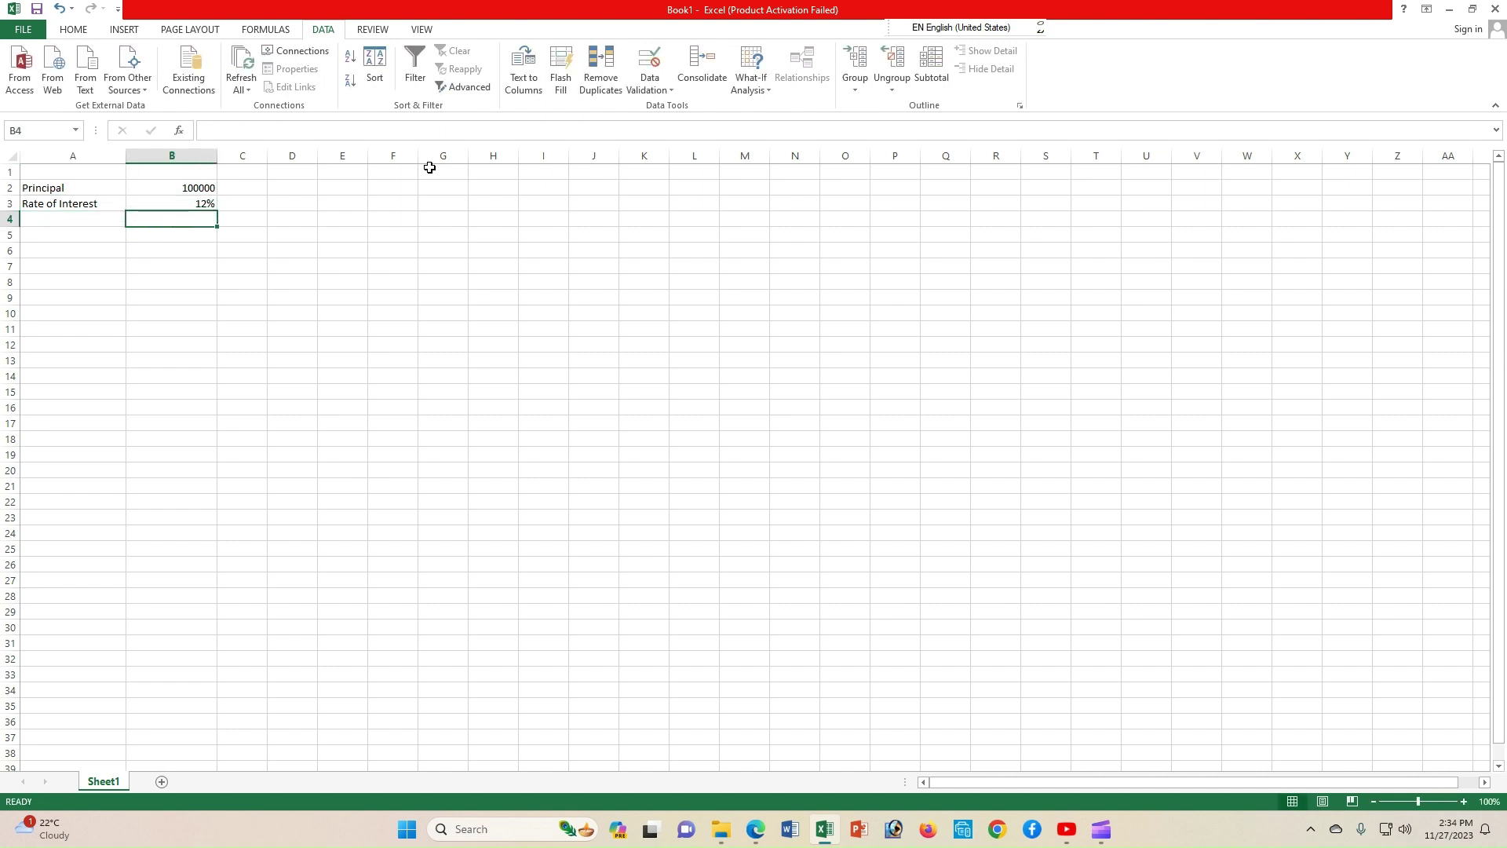
- Enter the label Terms in cell A4 and the value 36 beside it in B4
text(Terms)
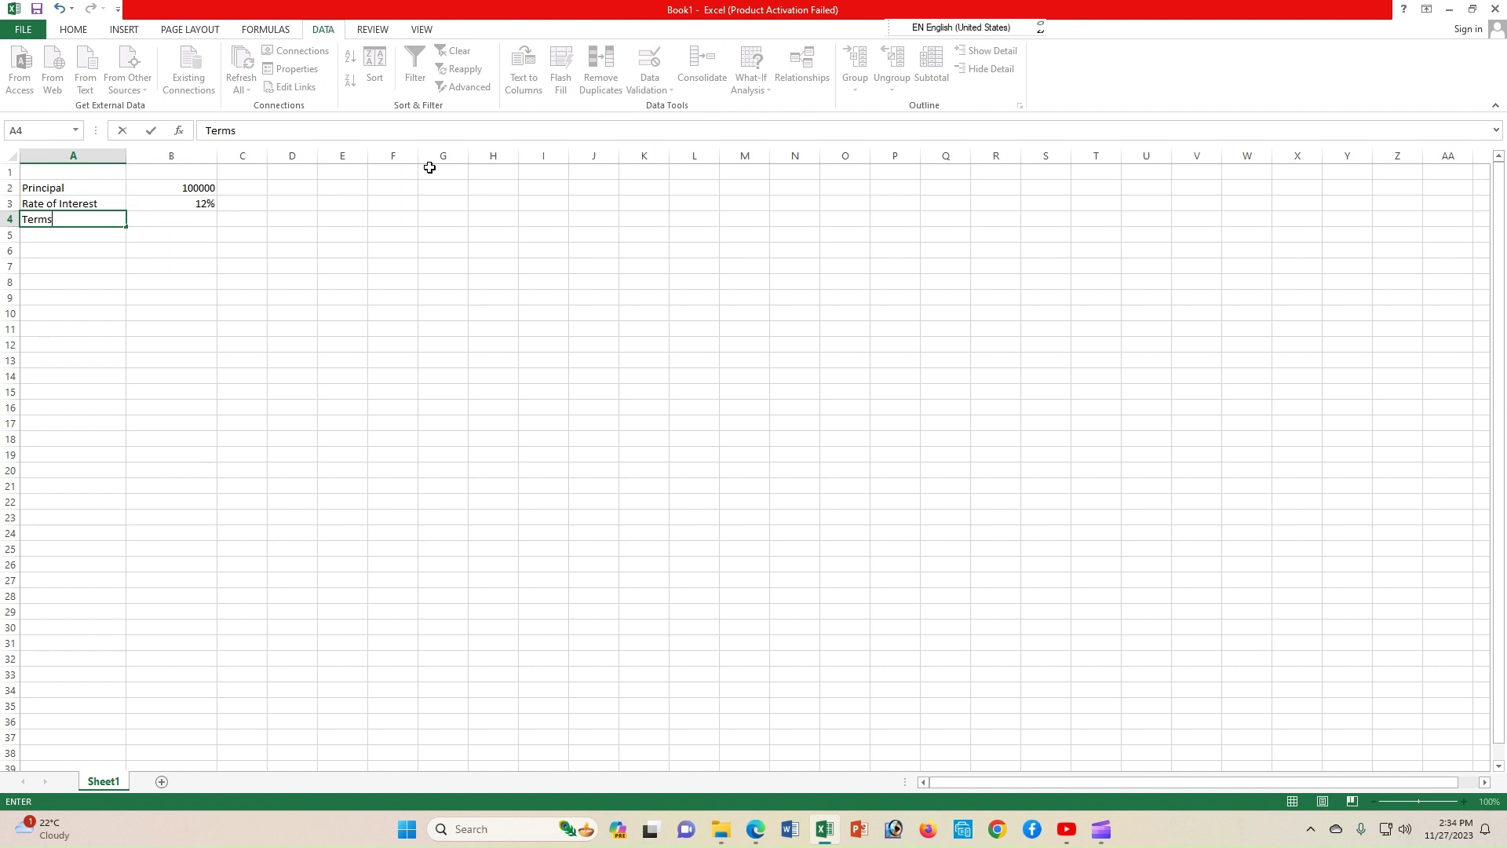
key(Tab)
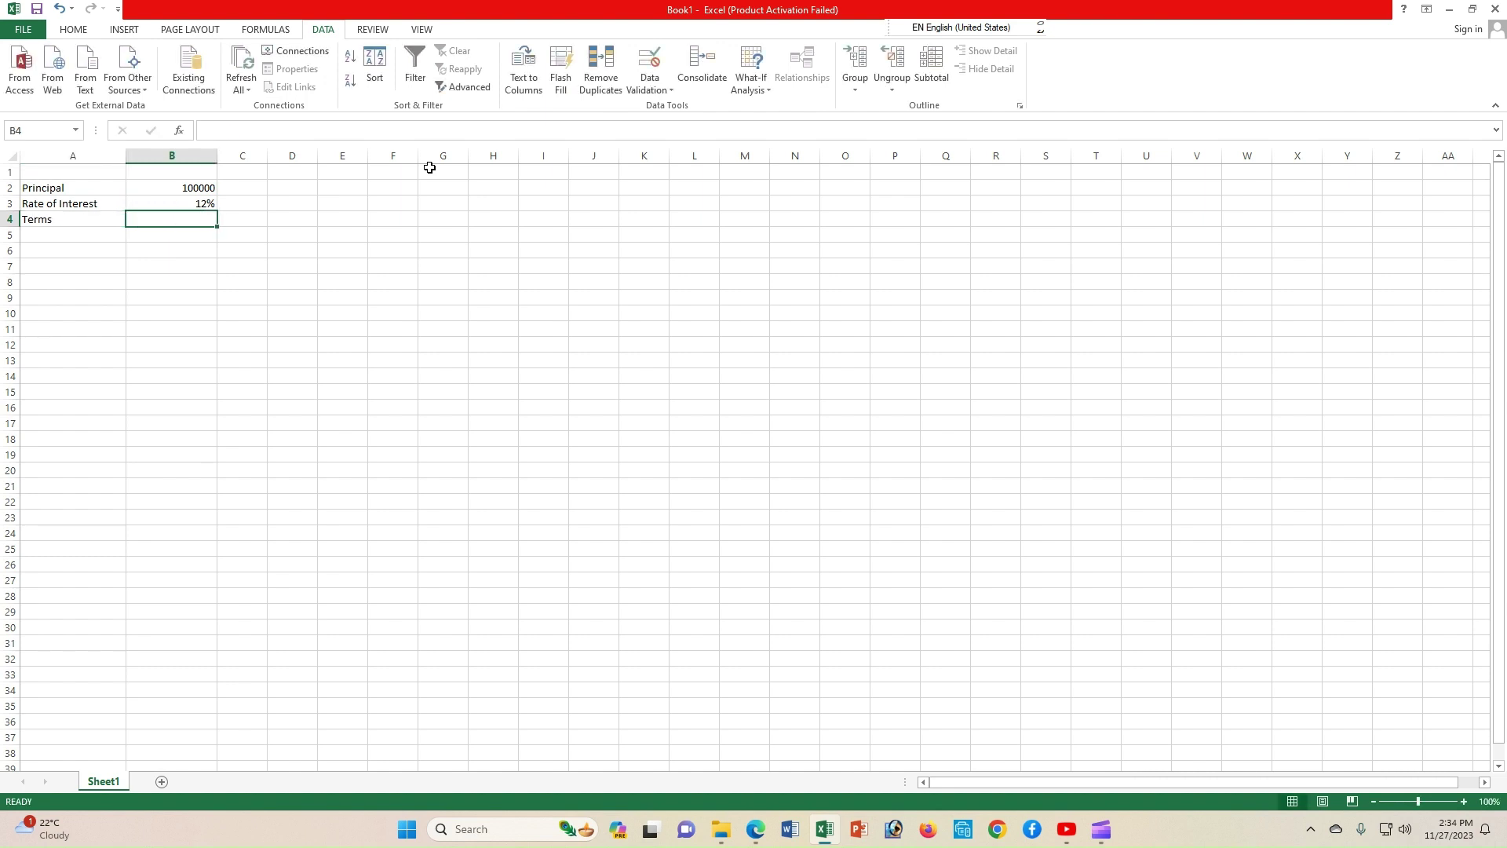
text(36)
key(Return)
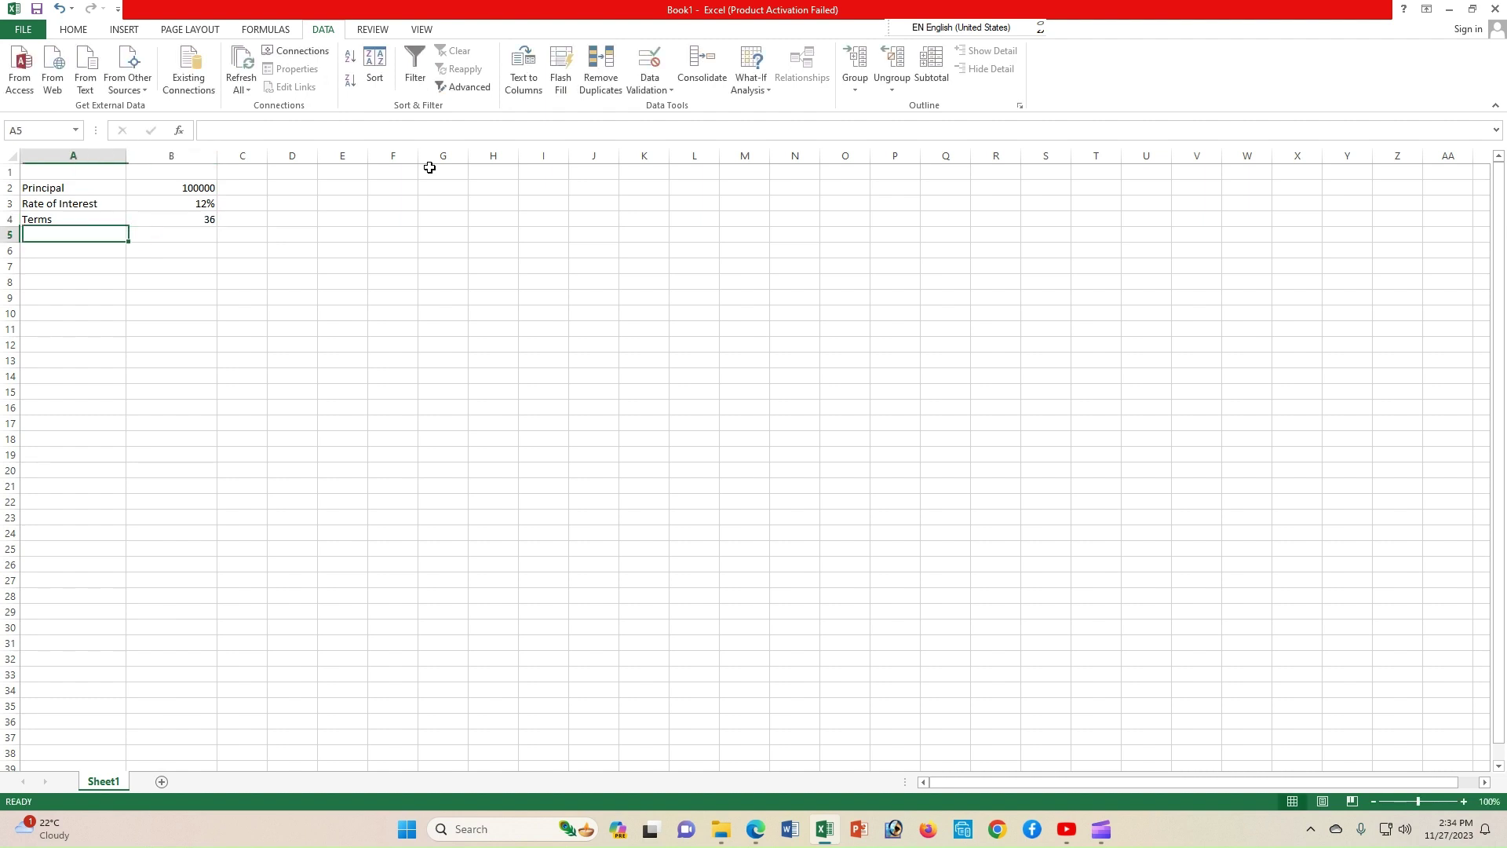
- Begin a PMT formula in cell B6 with the monthly rate B3/12 as its first argument
key(Down)
key(Right)
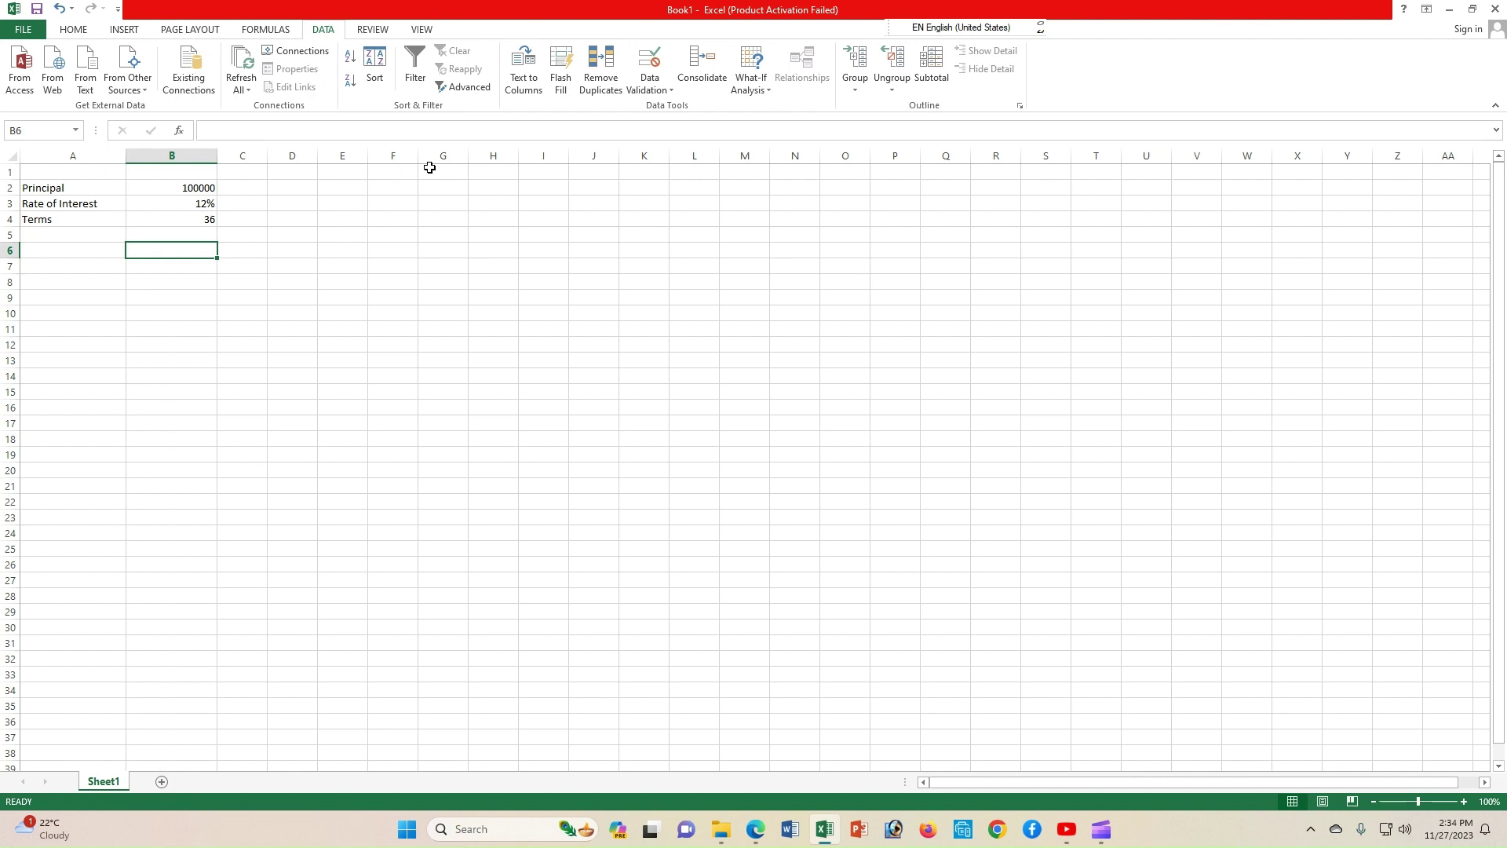
text(=)
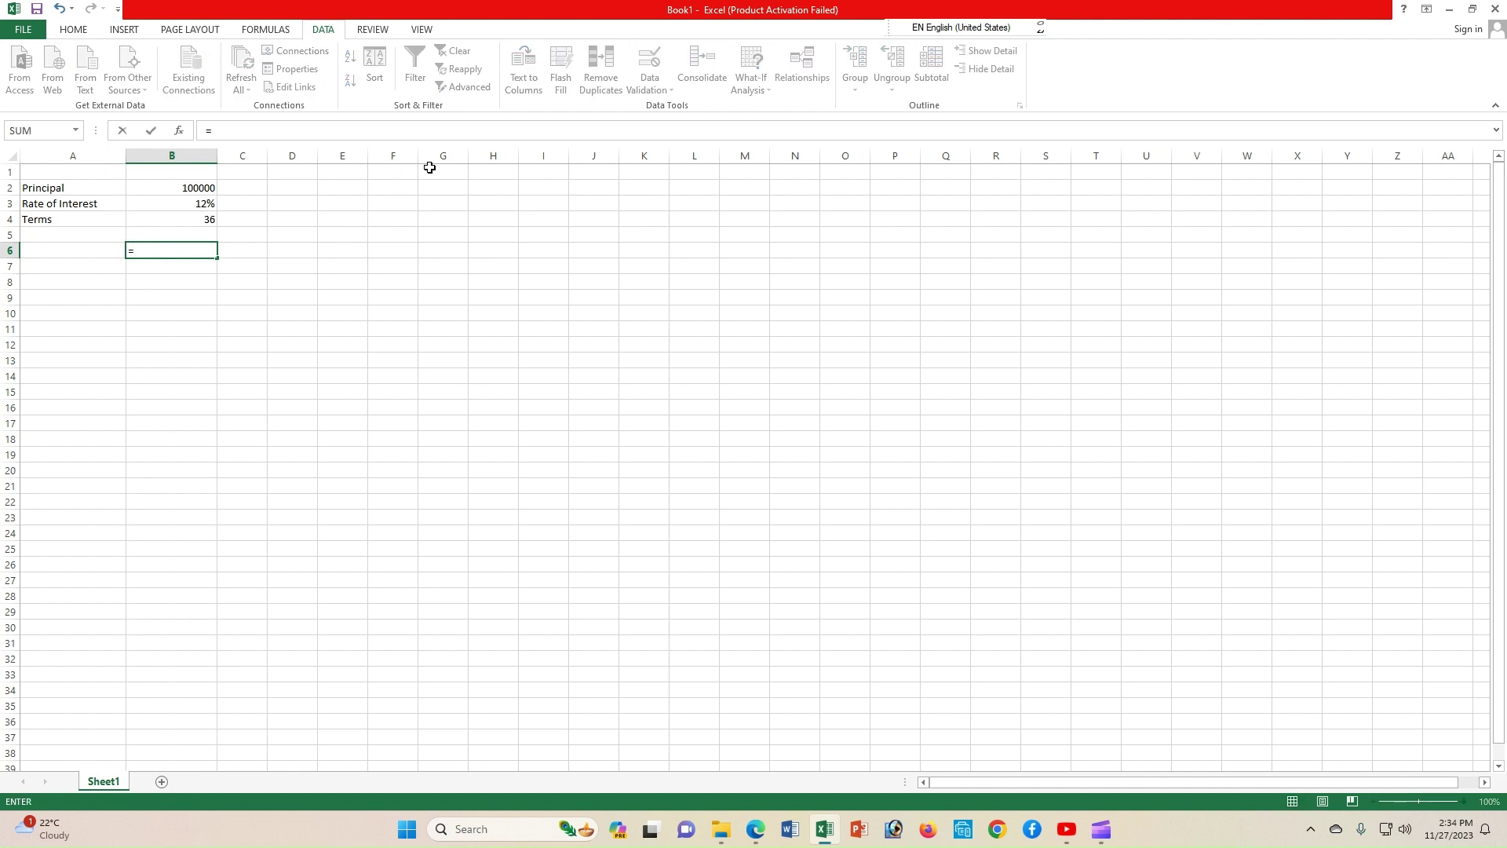
text(PMT)
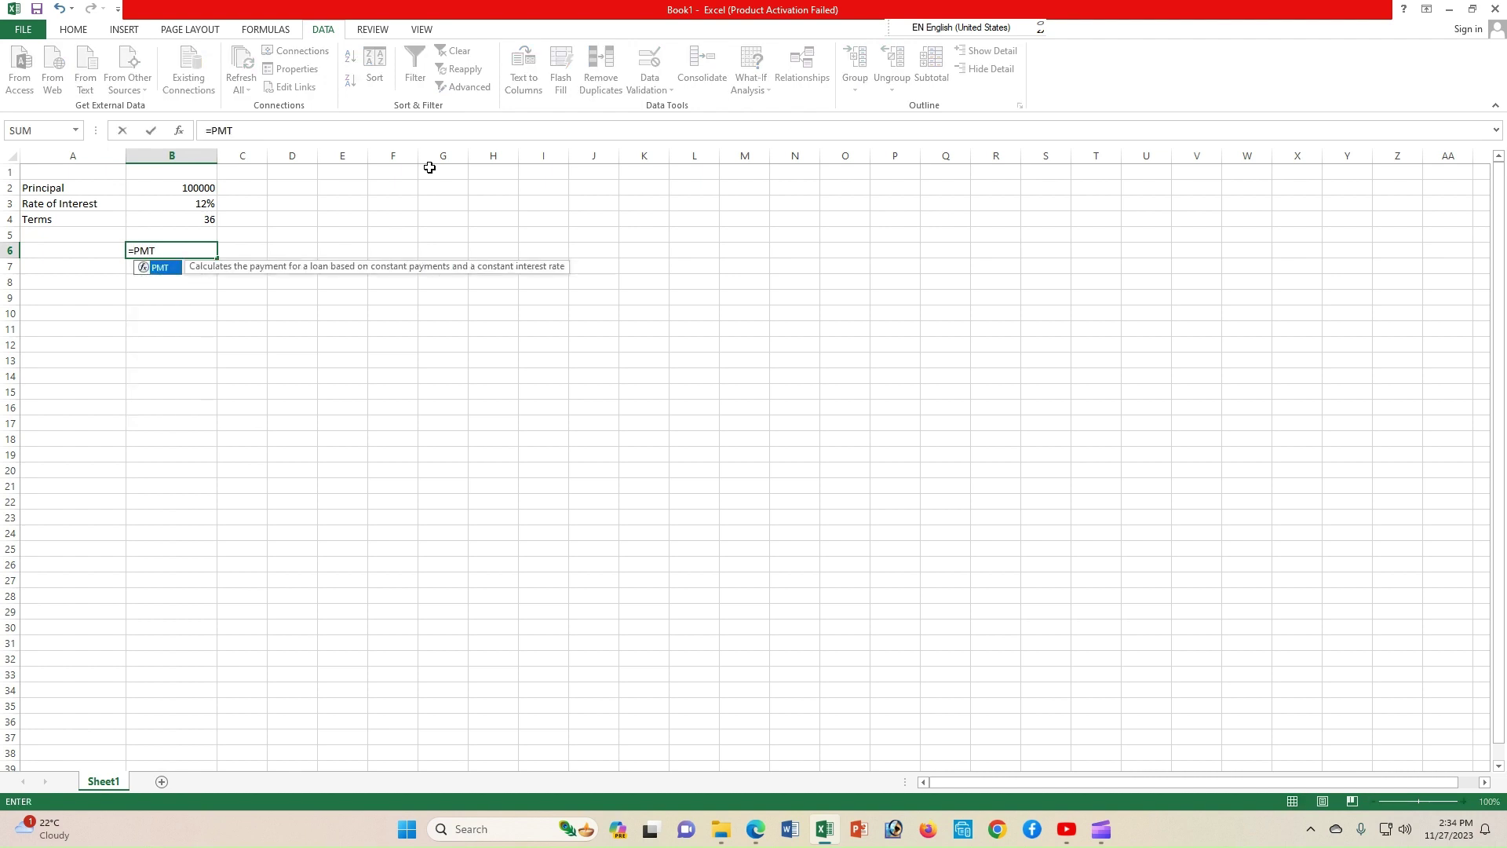
text(()
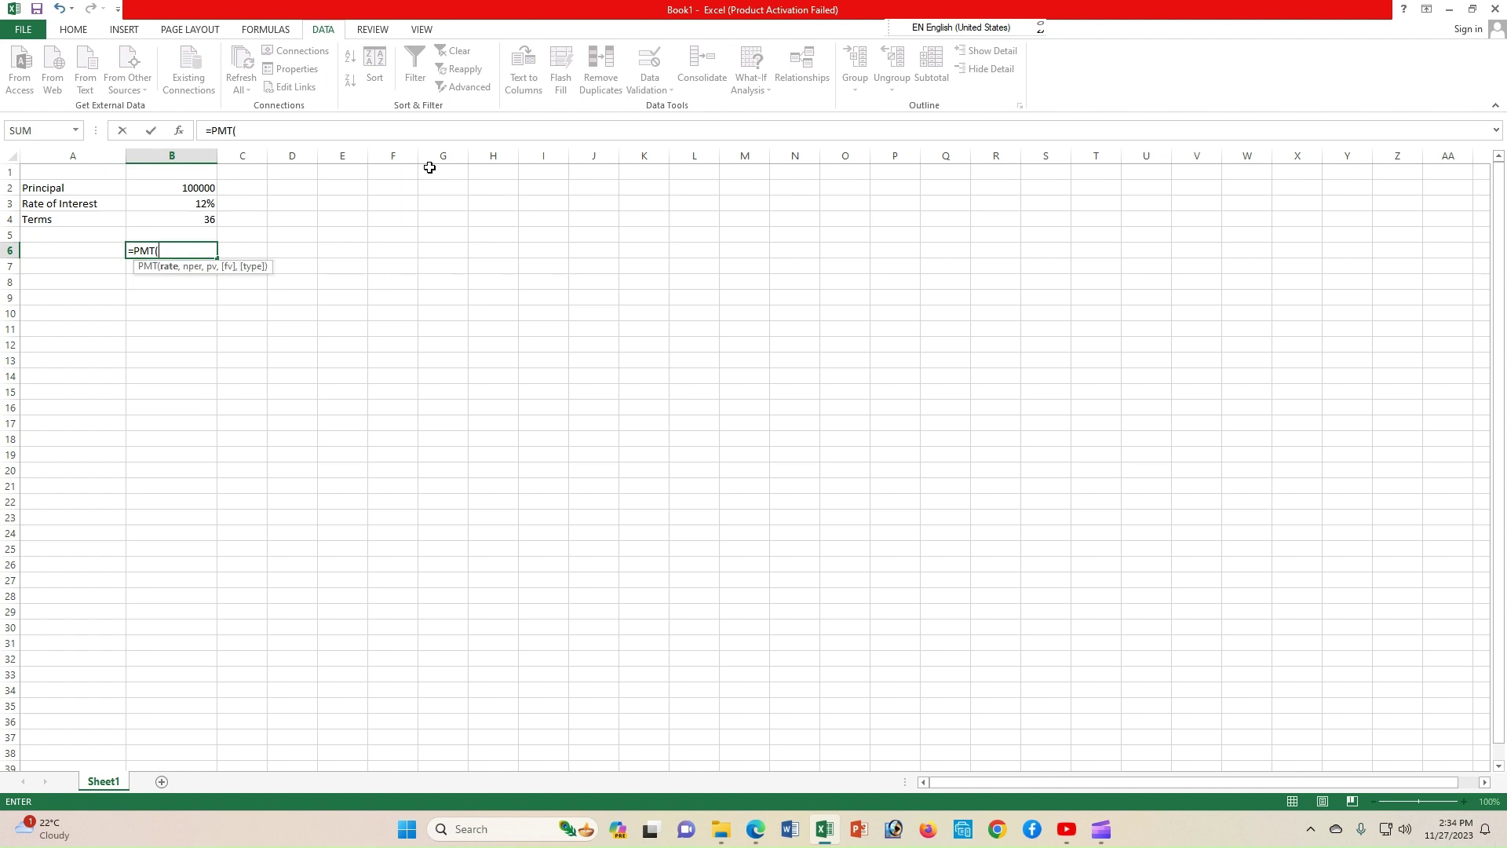
key(BackSpace)
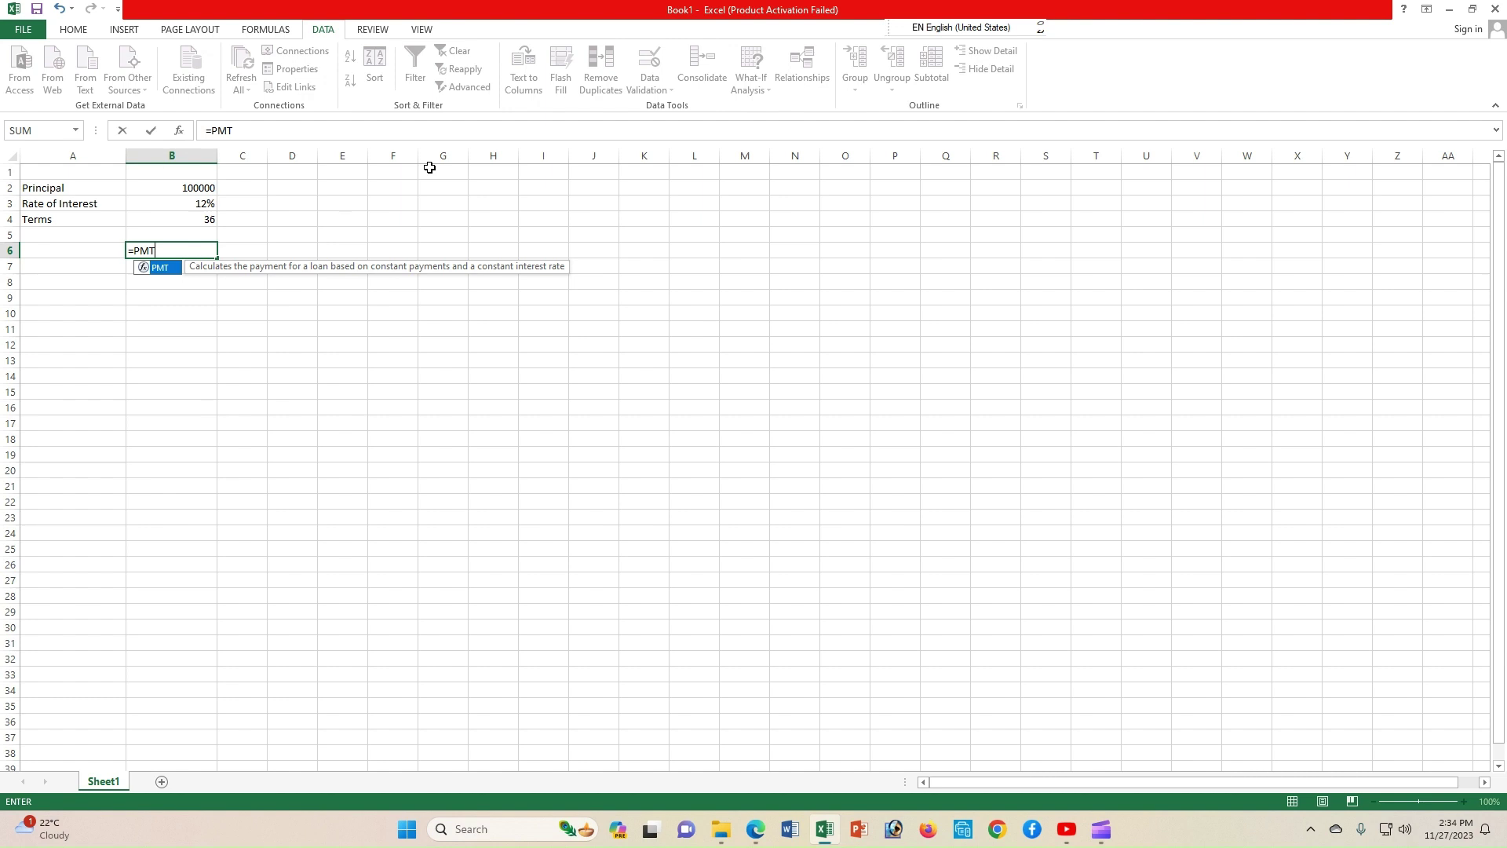
text(()
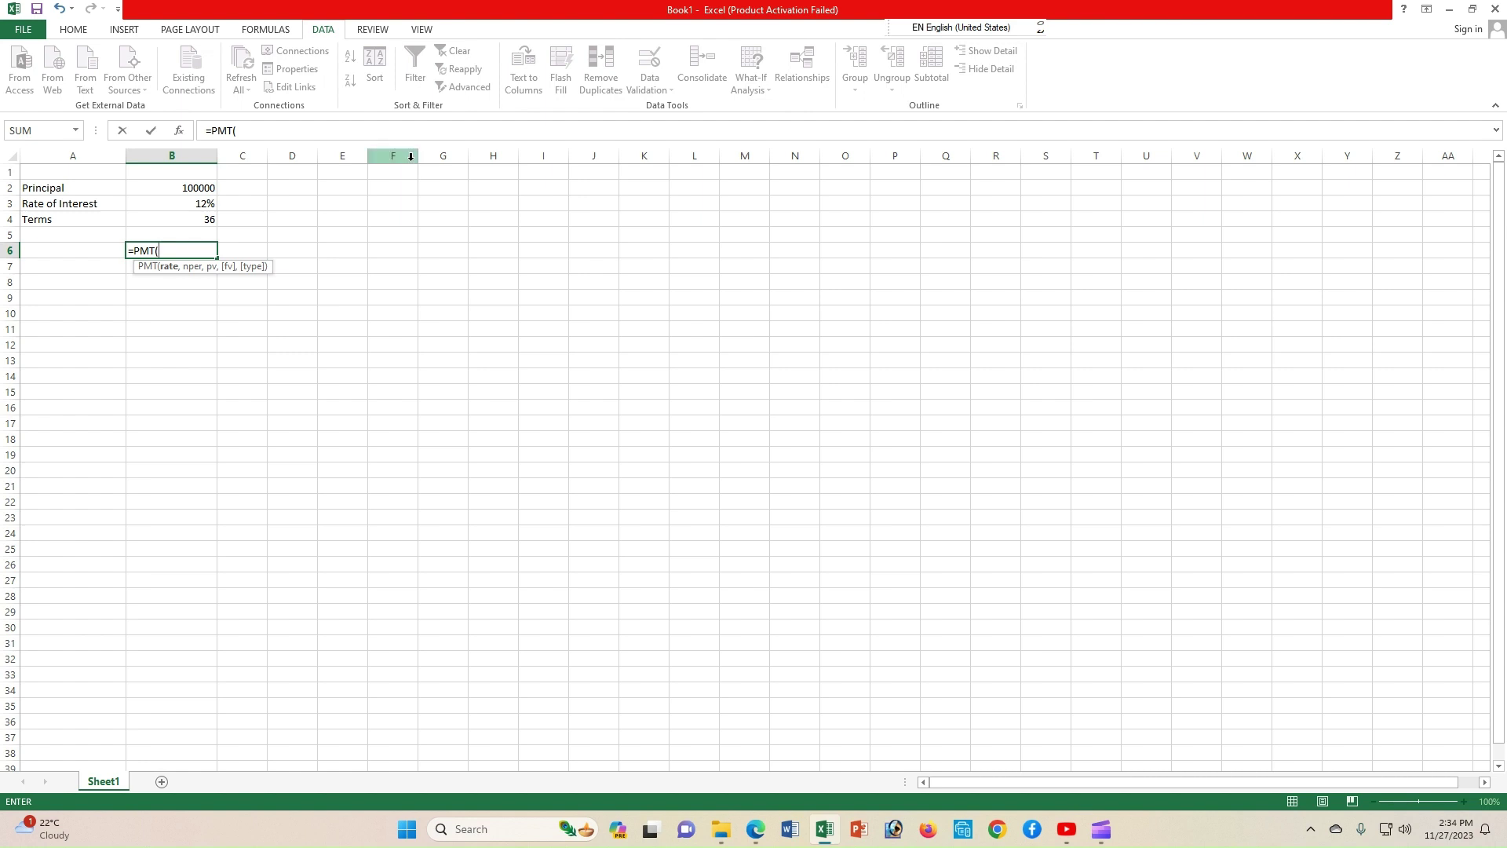
click(183, 207)
text(/)
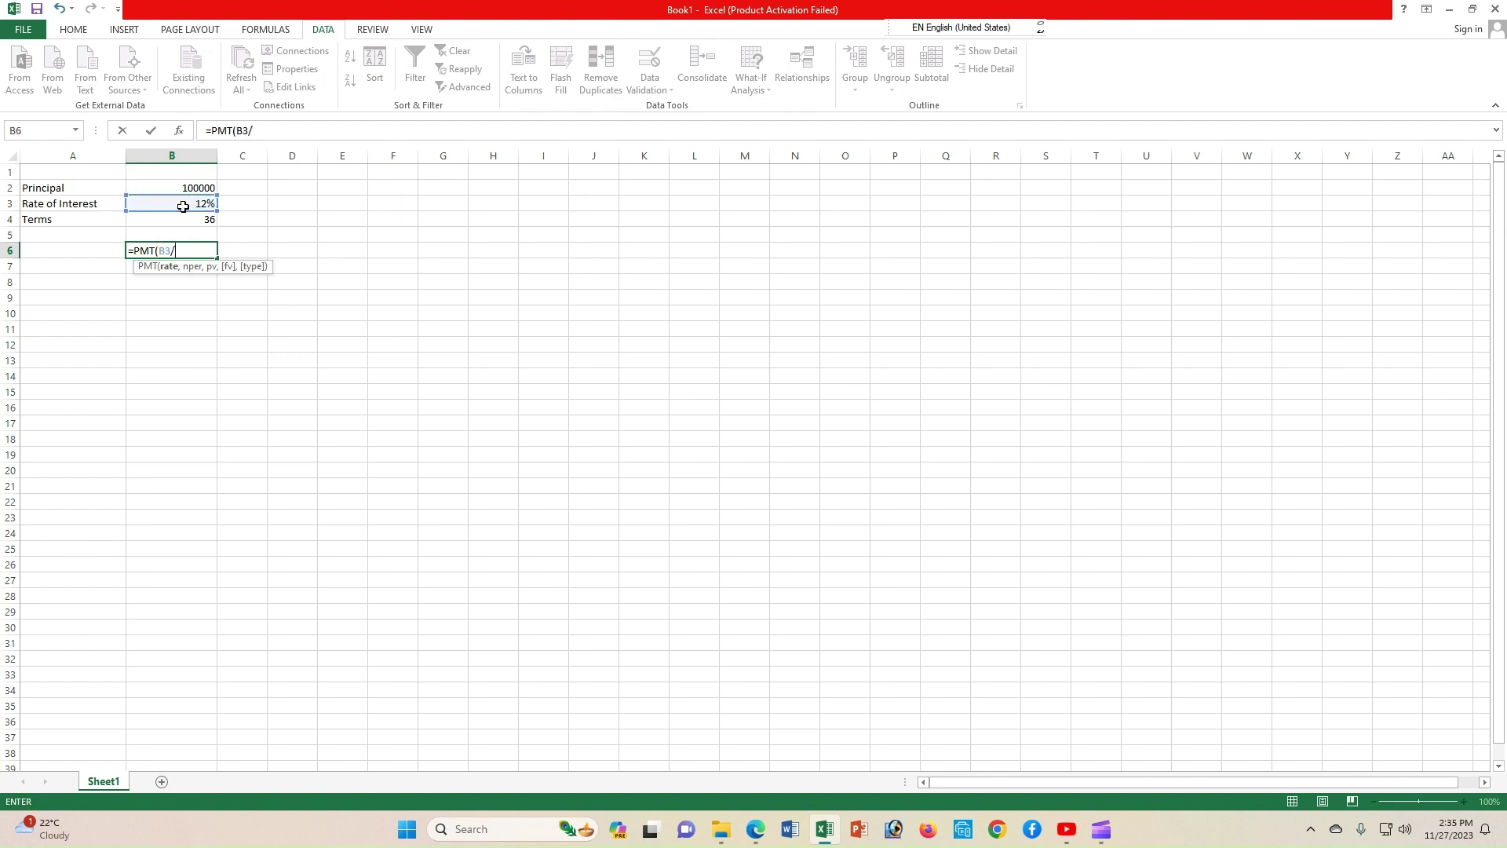
text(12,)
- Complete the PMT formula in B6 with B4 as the number of periods and -B2 as the present value
click(177, 218)
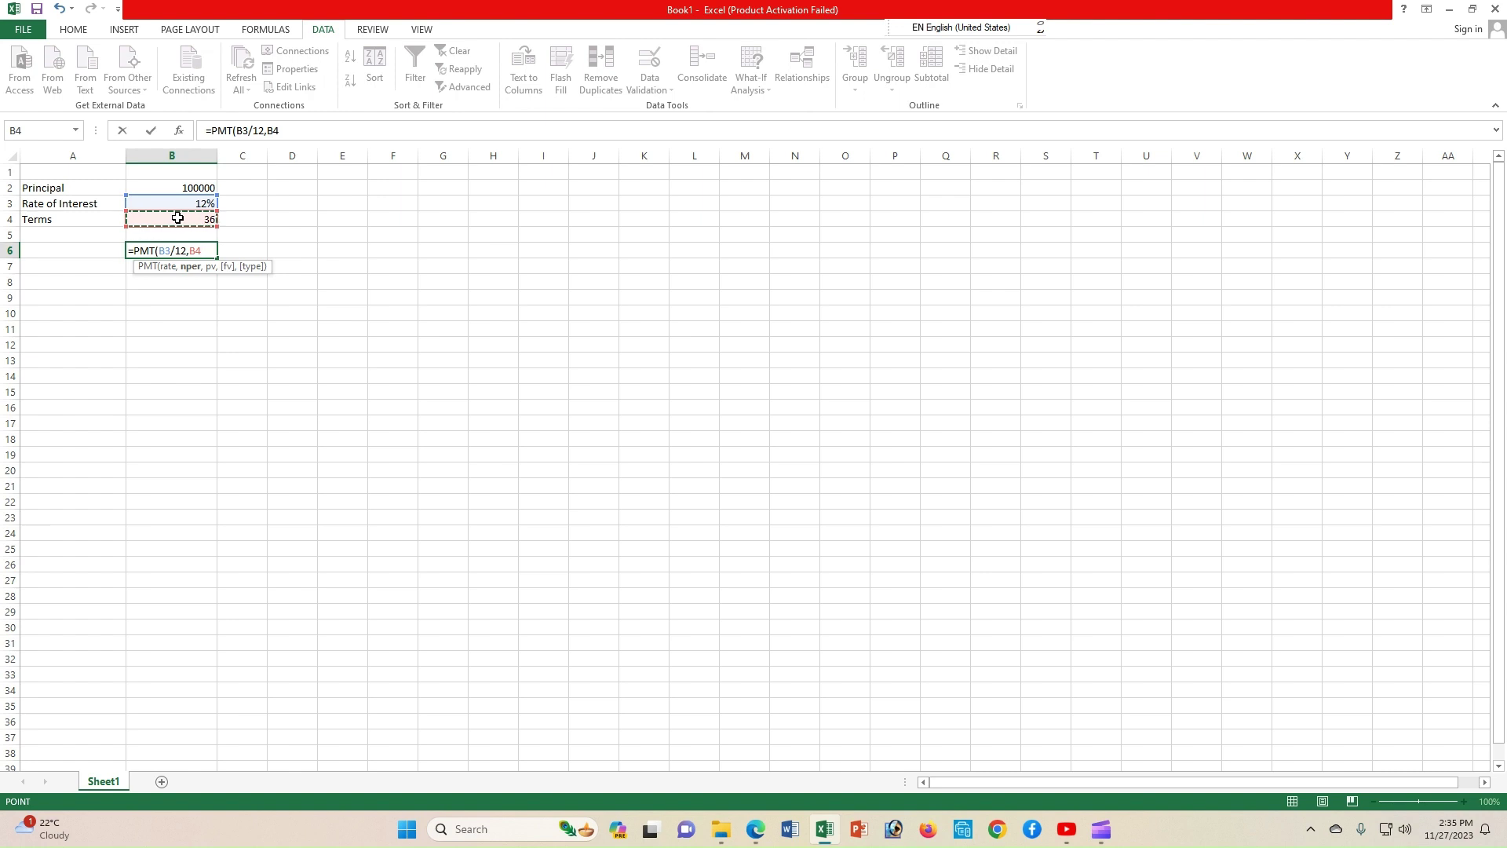
text(,-)
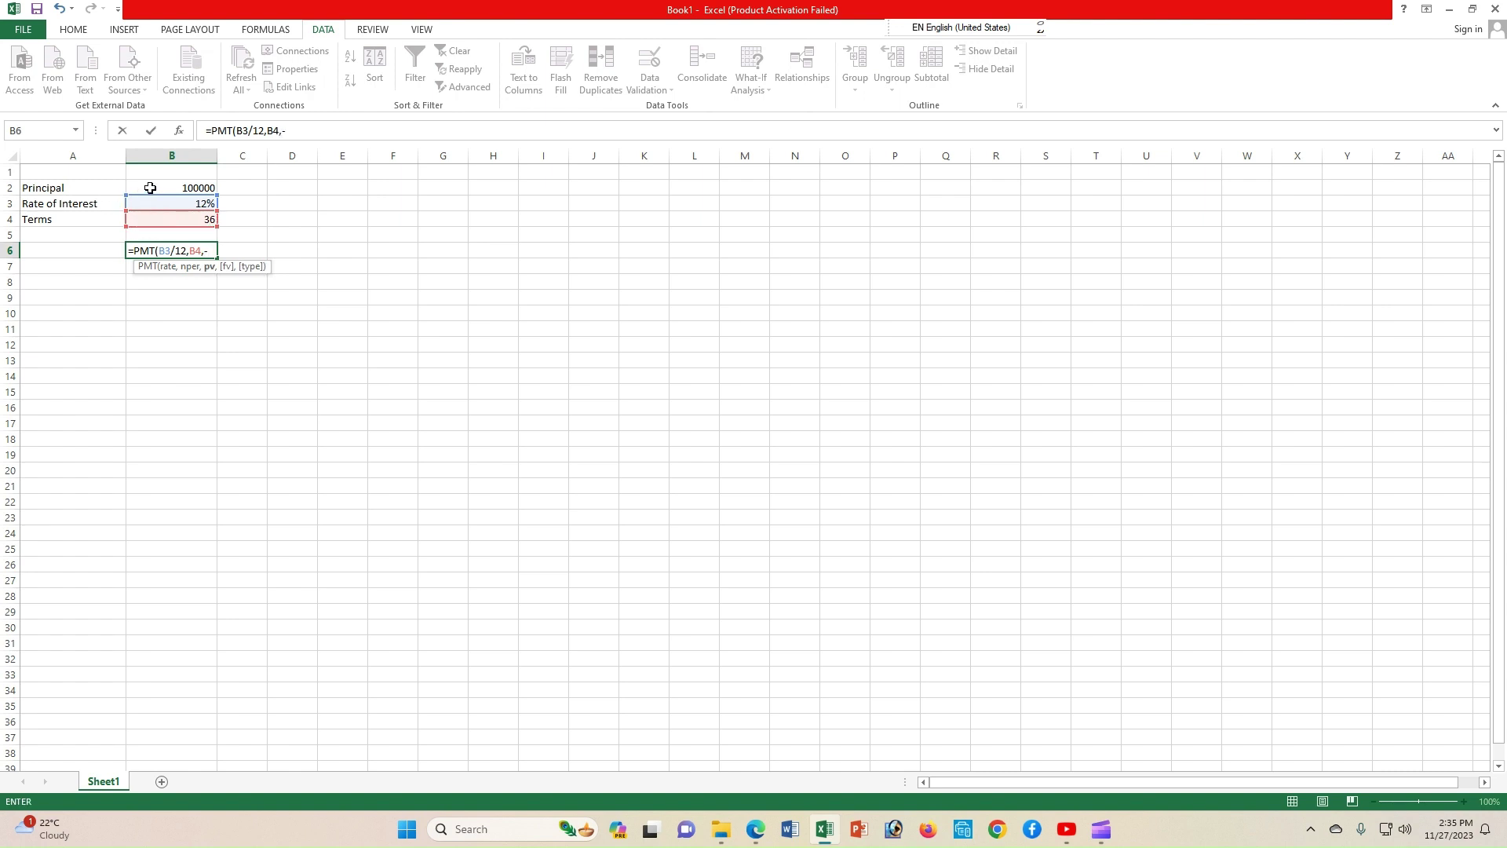
click(150, 188)
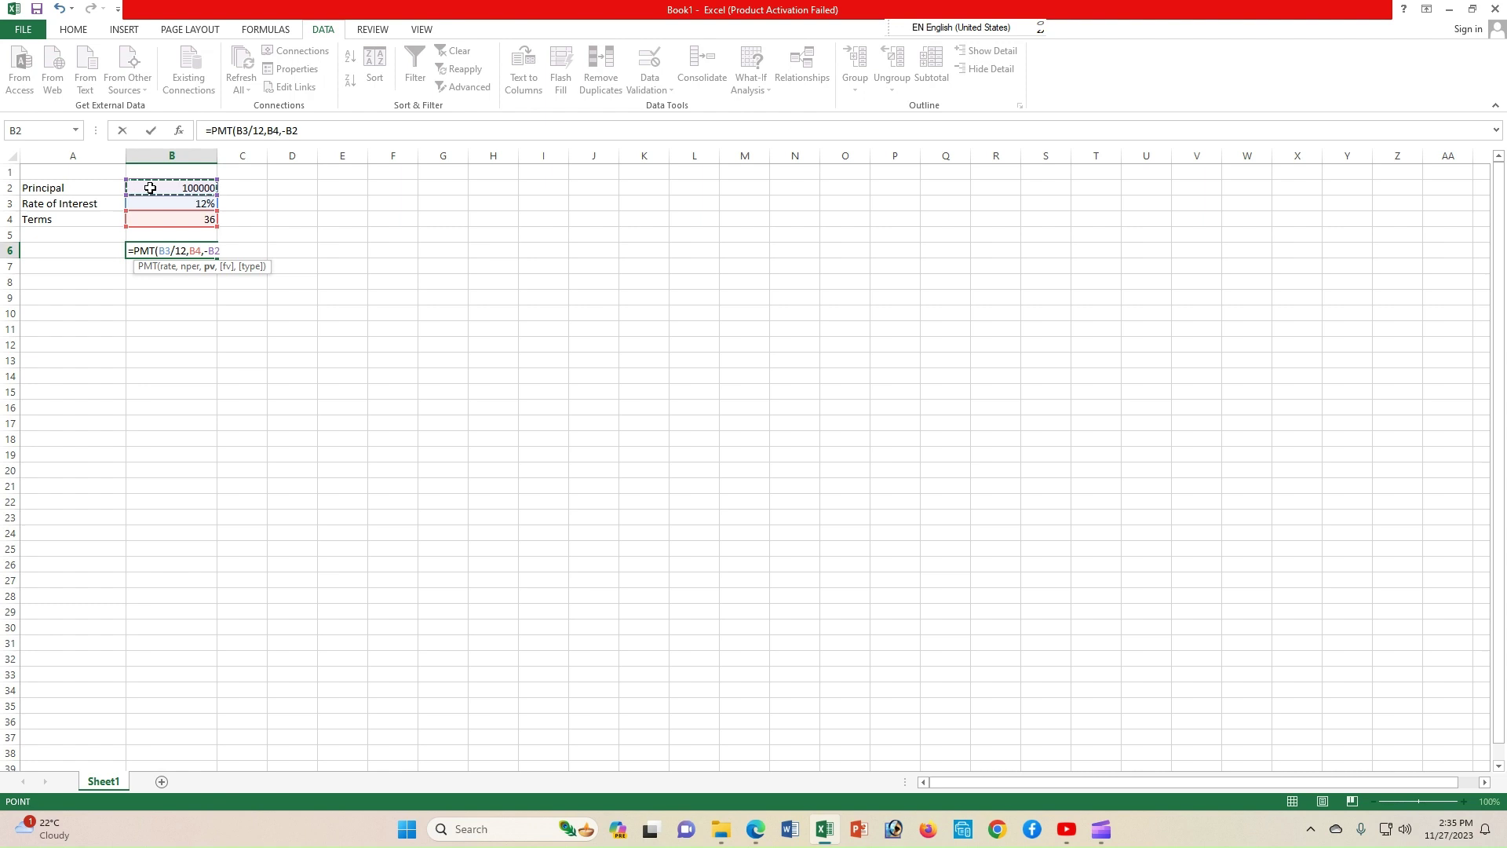
text())
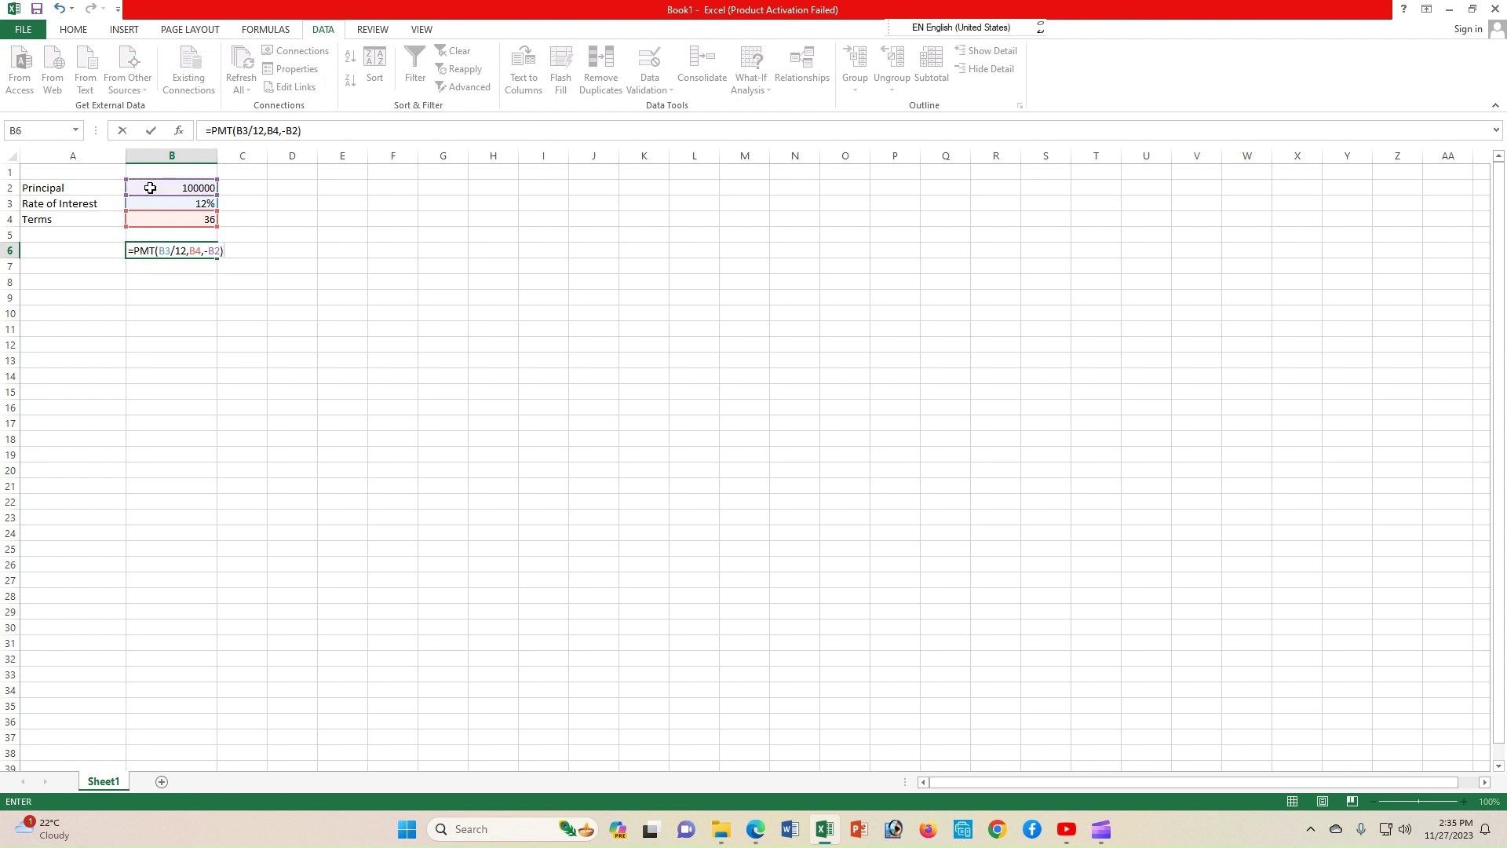
key(Return)
key(Up)
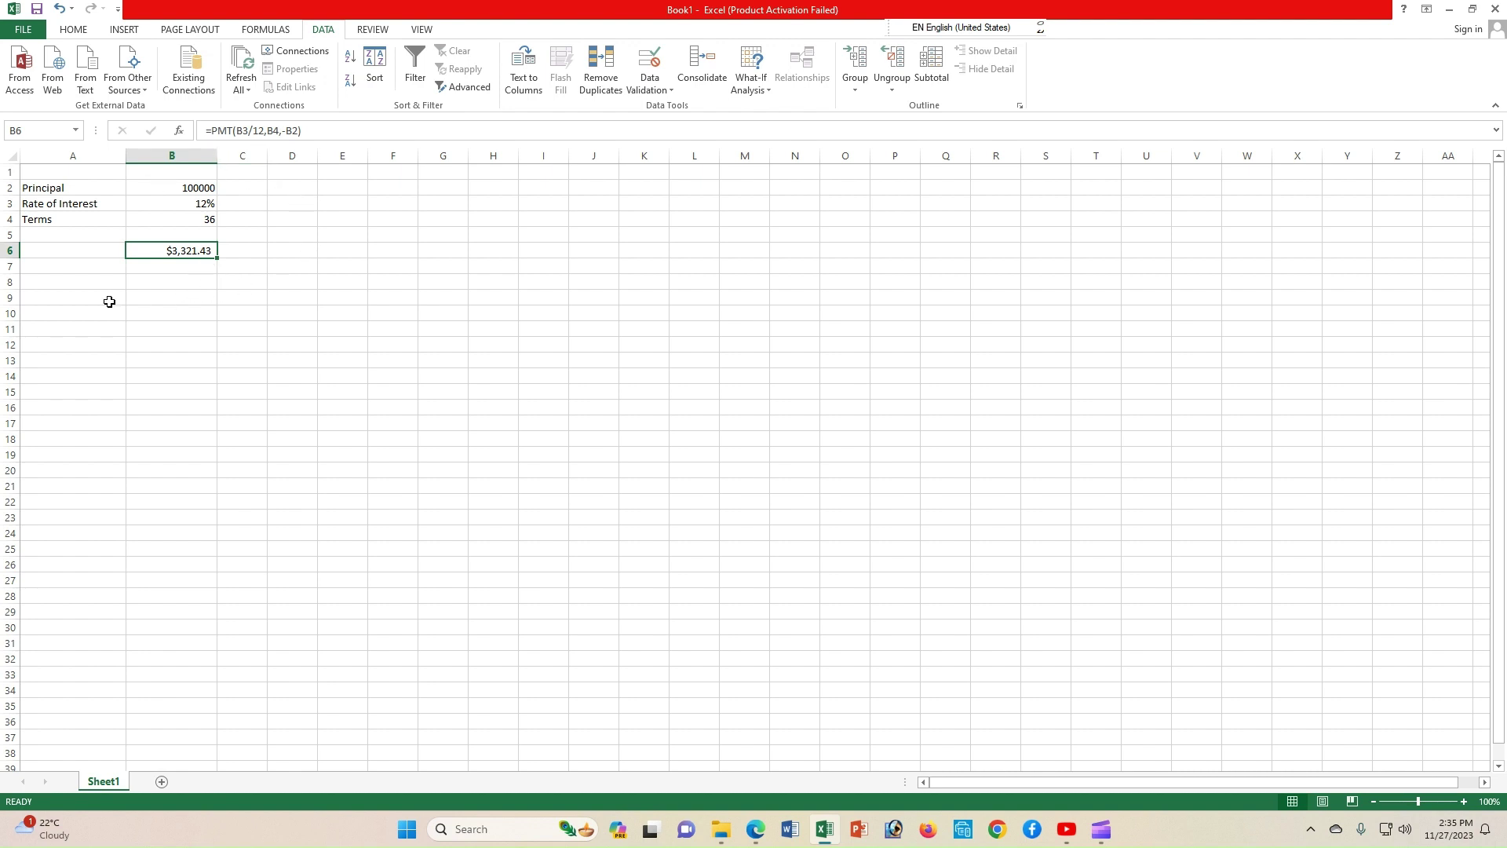
- Enter the alternative interest rates 10% in cell A7 and 10.25% in cell A8
click(78, 267)
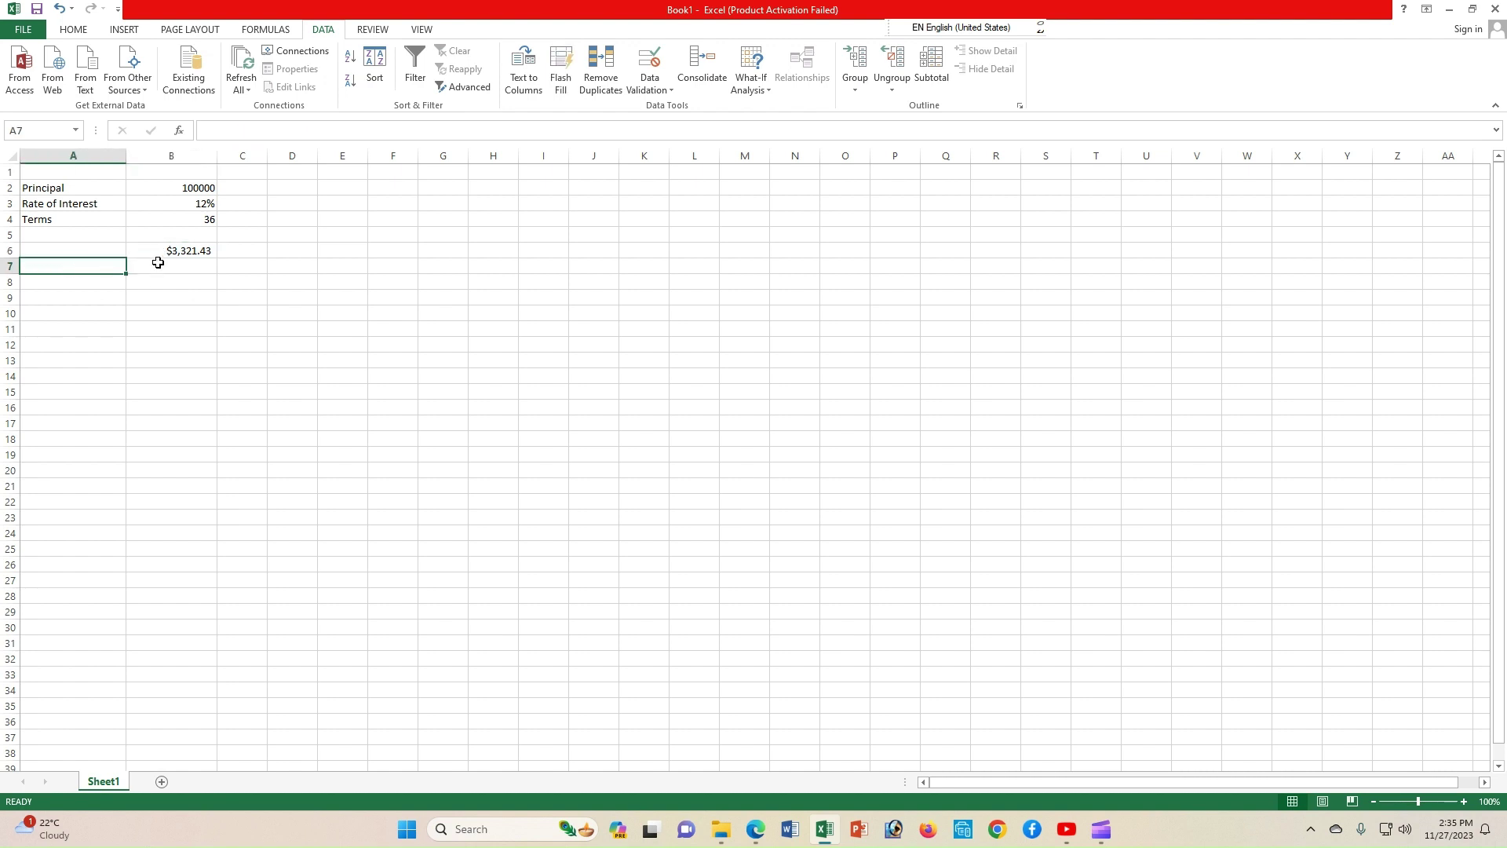
click(185, 205)
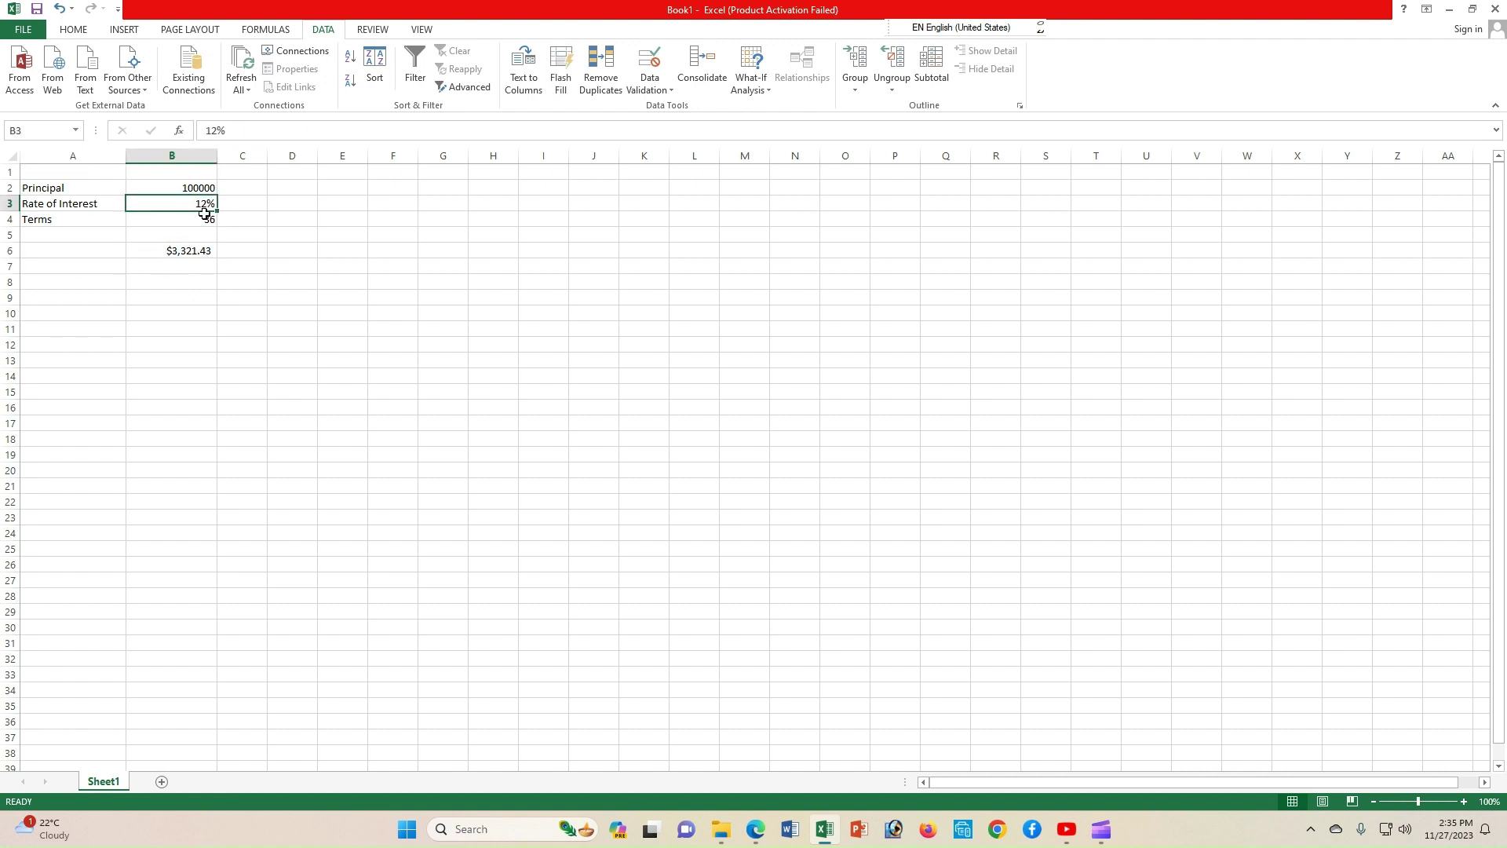
click(82, 266)
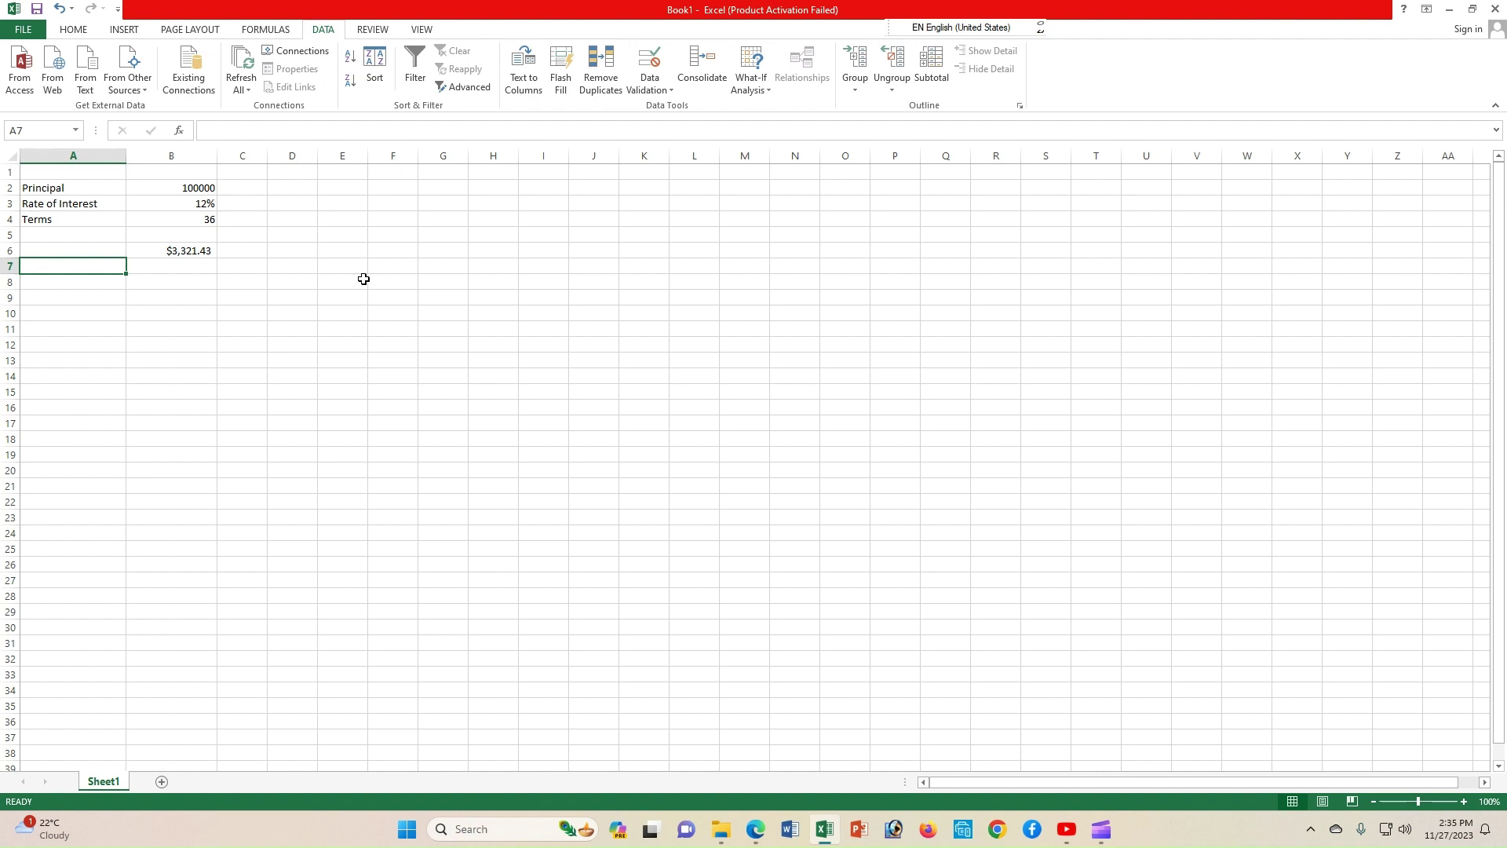
text(10)
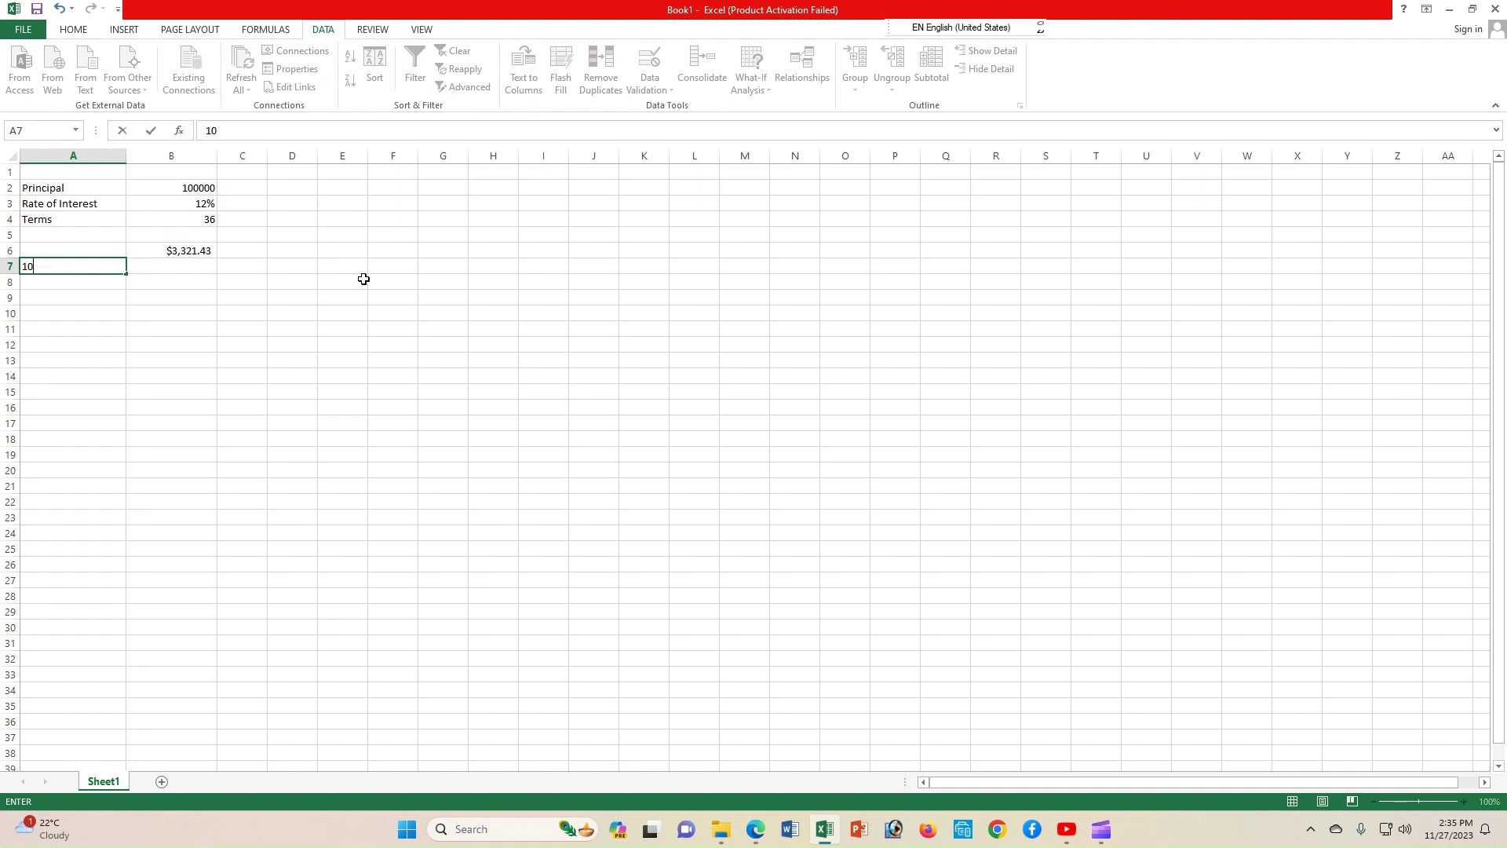
text(.%)
key(Return)
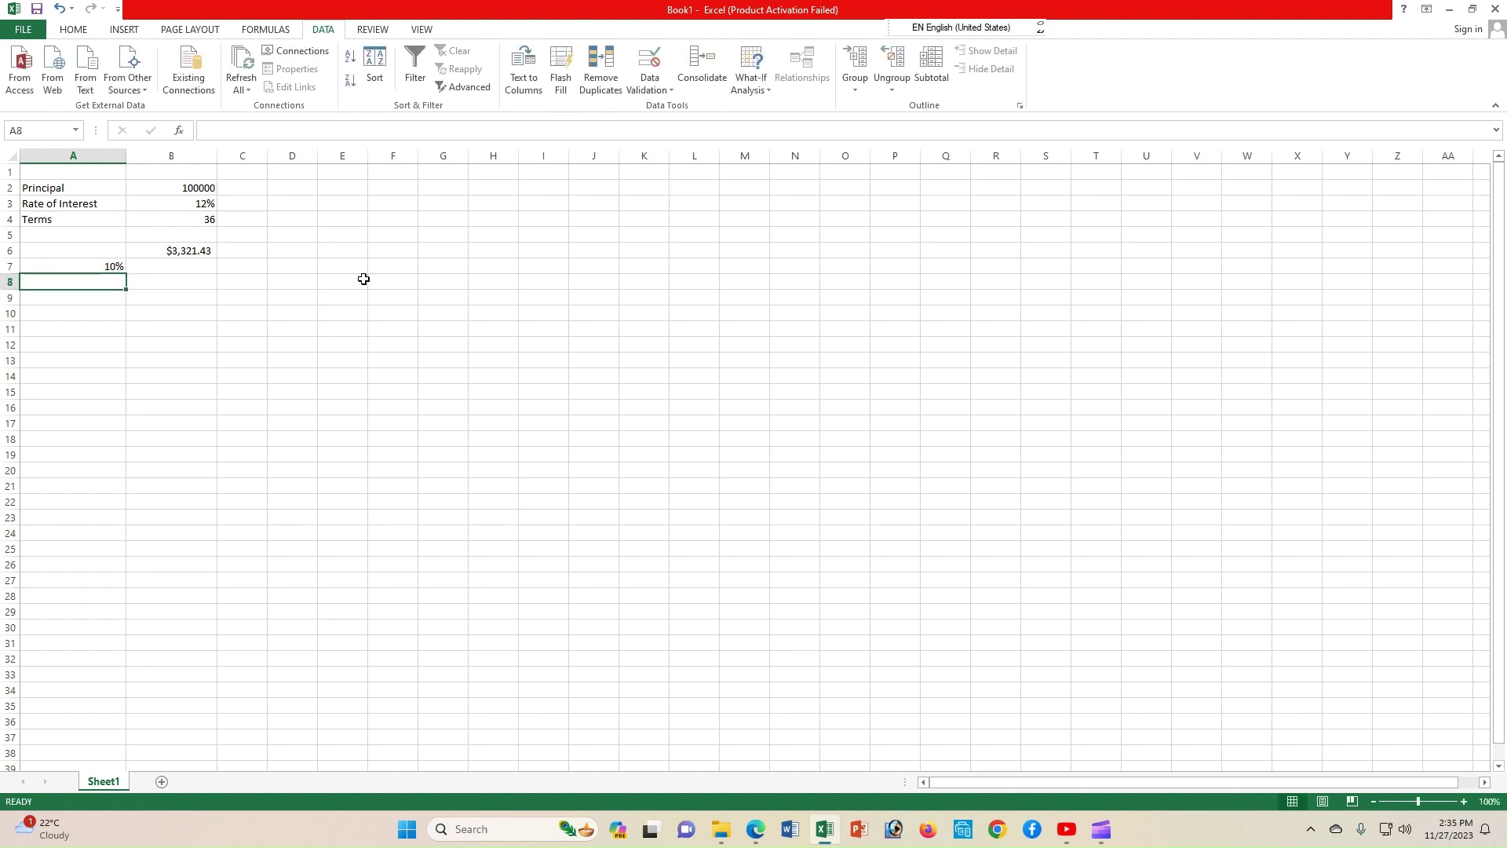
text(10.25)
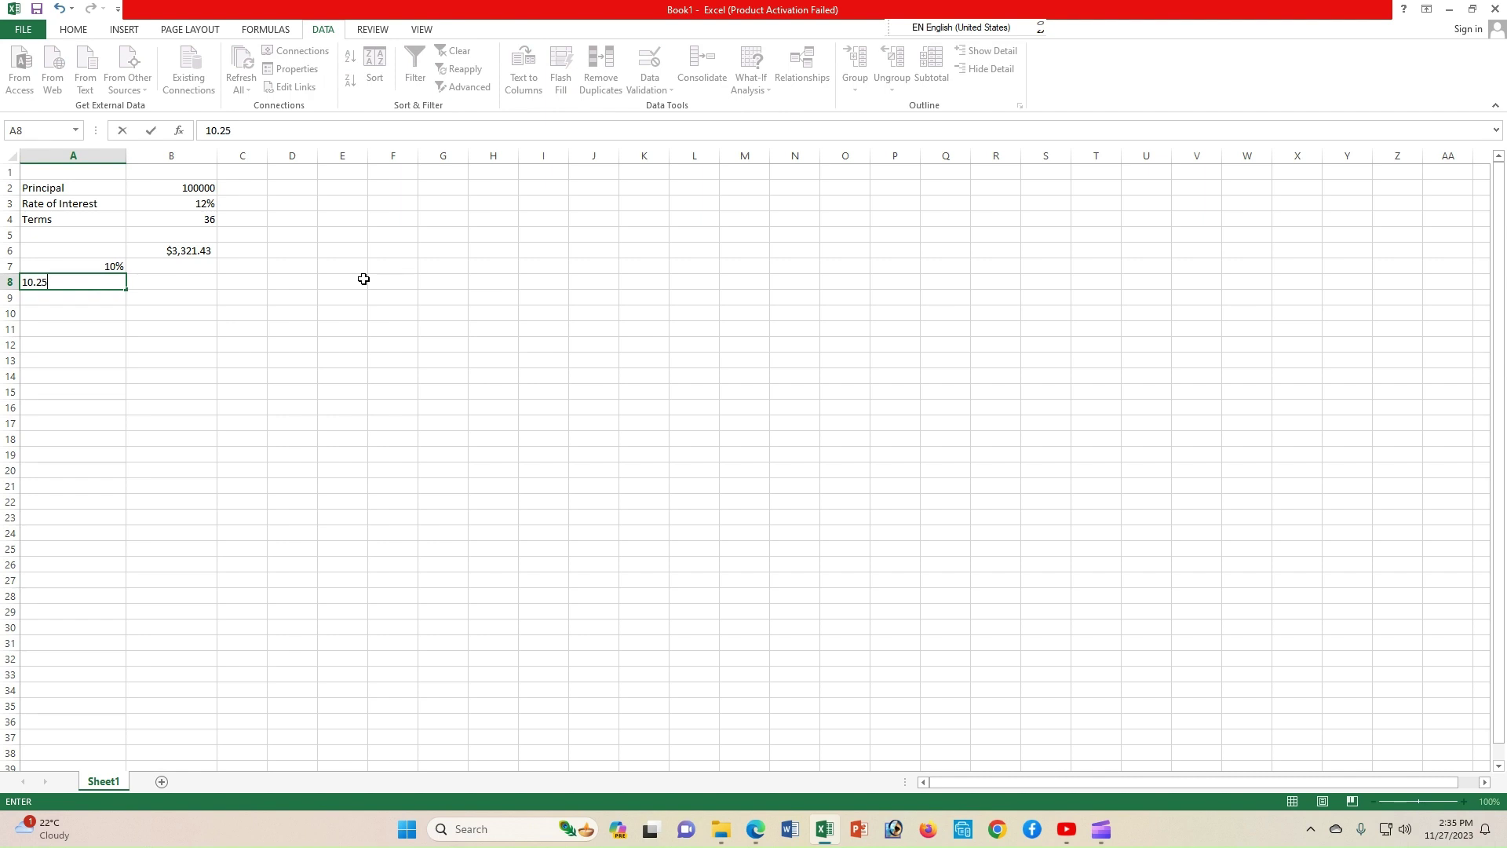
text(%)
key(Return)
- Extend the interest rate series from cells A7:A8 down to A15 in 0.25% increments
key(Up)
key(Up)
key(shift+Down)
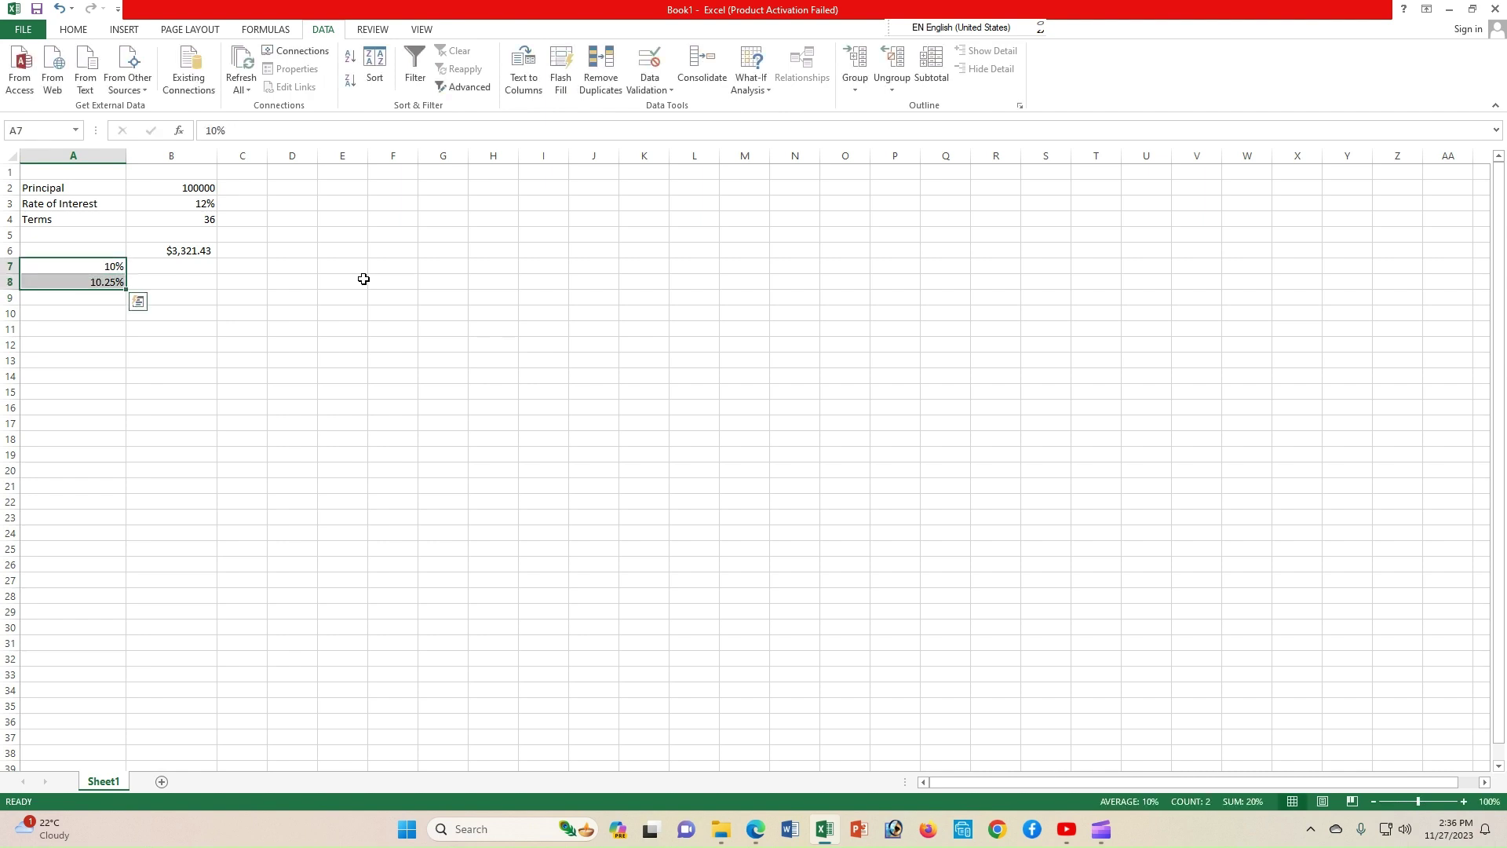
drag(129, 290, 127, 395)
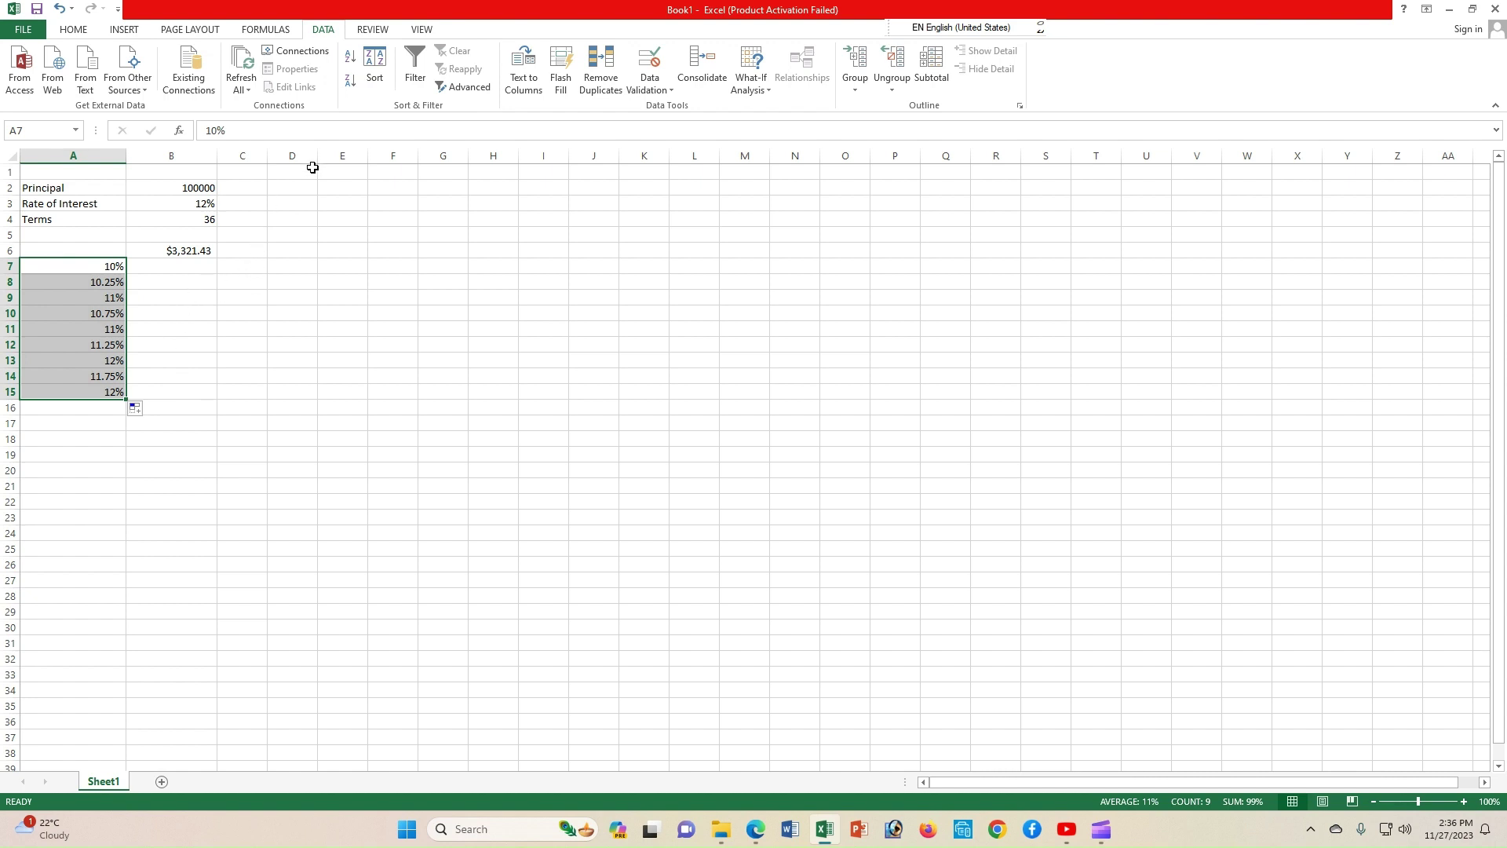
- Format the interest rates in A7:A15 to show two decimal places
click(88, 35)
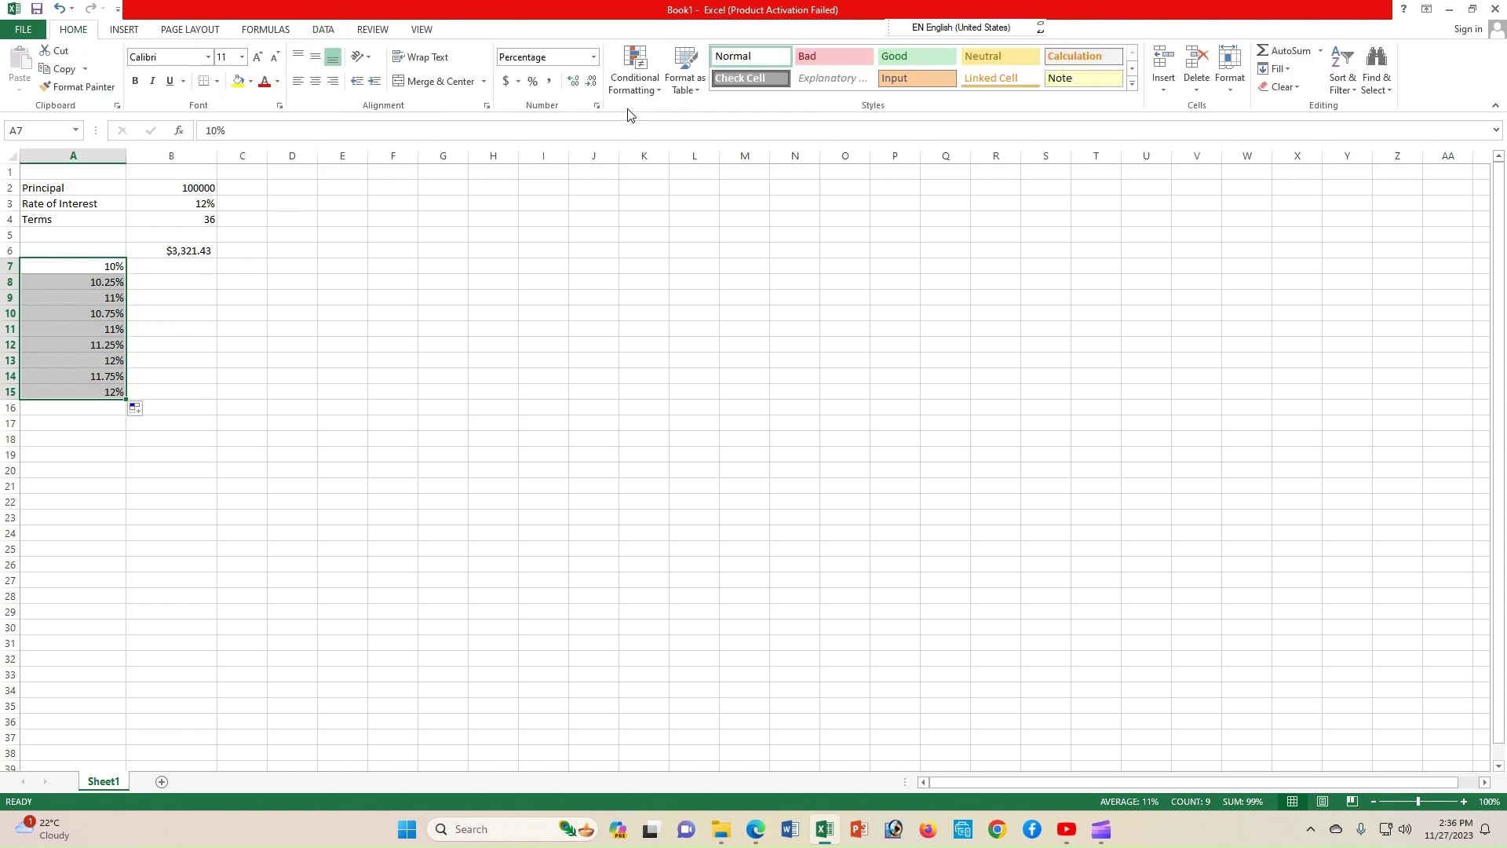
click(570, 89)
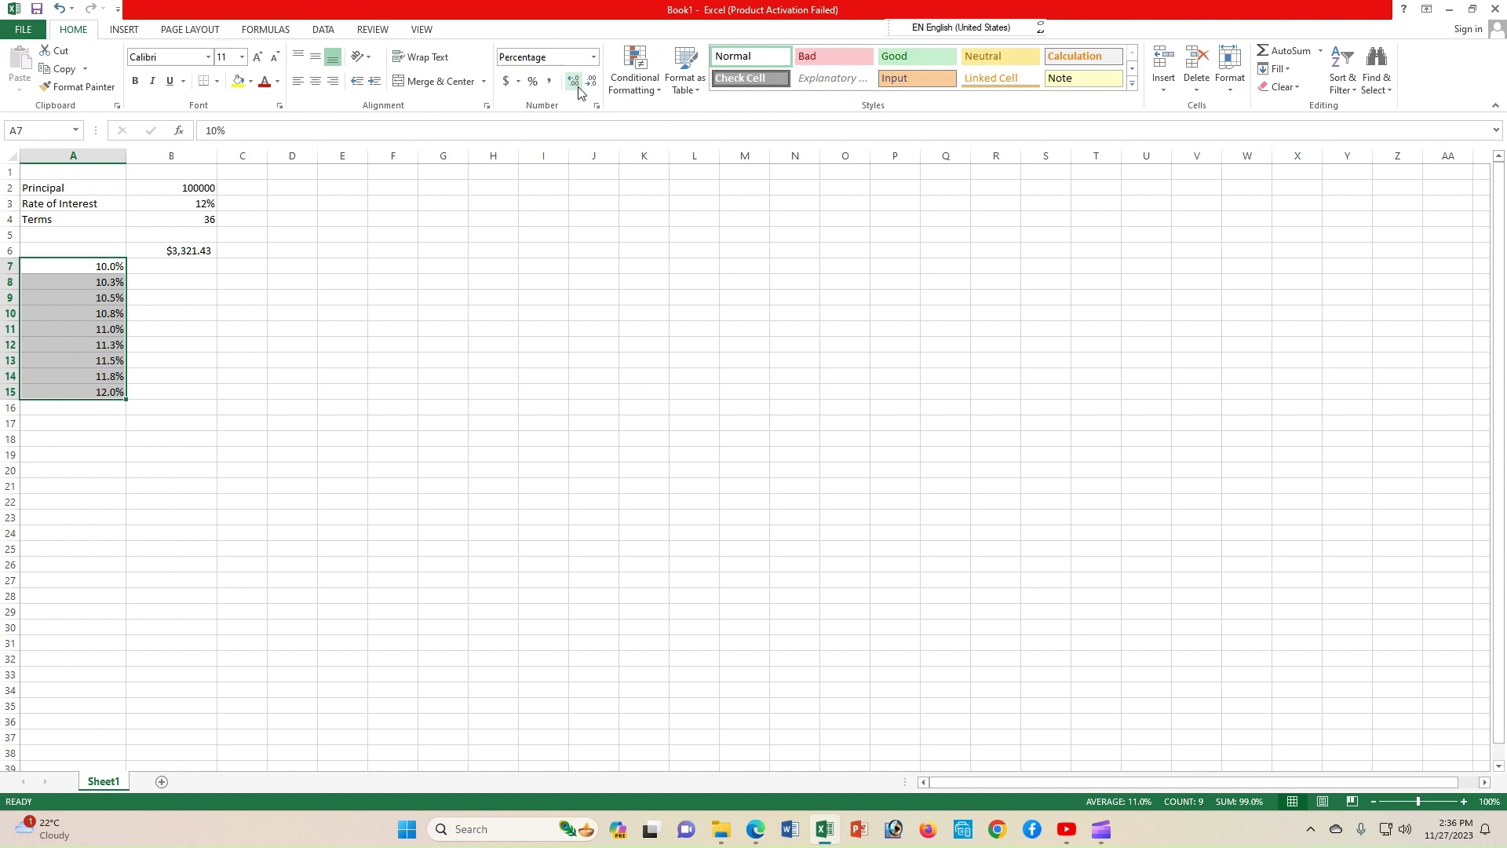
click(572, 89)
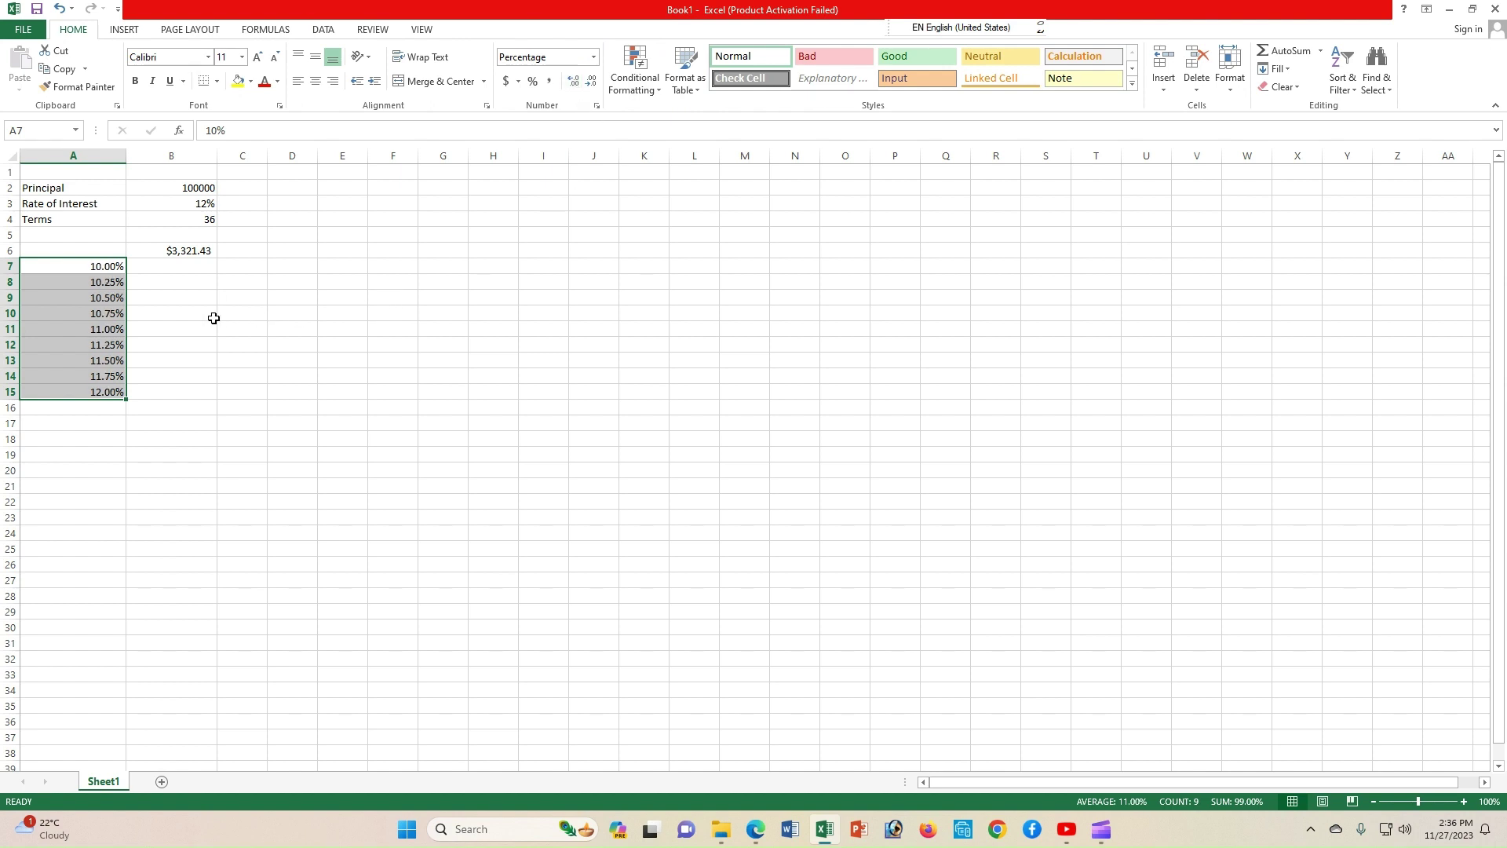
- Create a What-If Analysis data table over A6:B15 with cell B3 as the column input cell
click(110, 330)
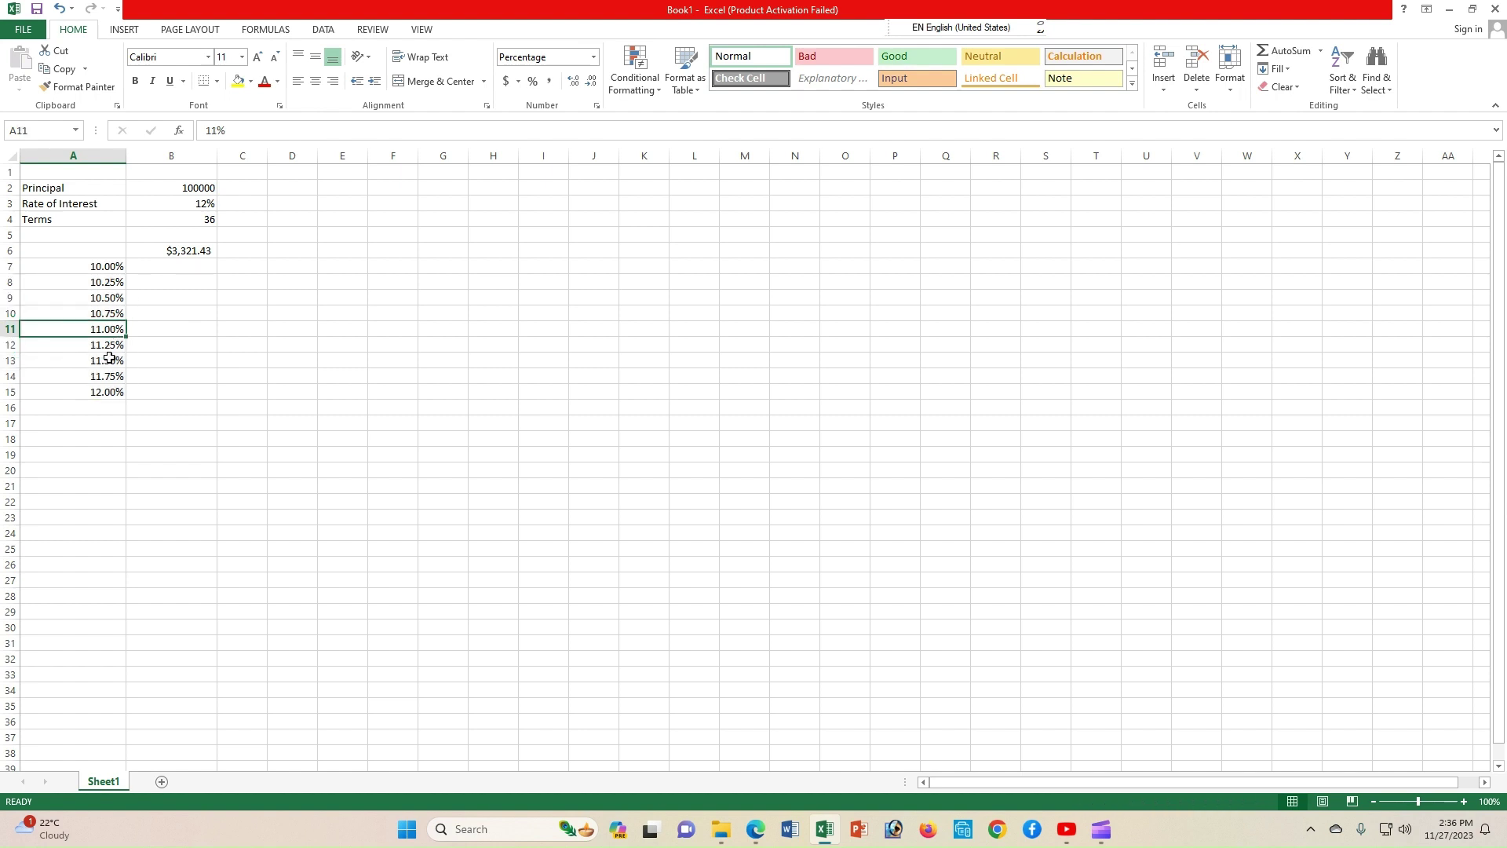
drag(95, 264, 109, 386)
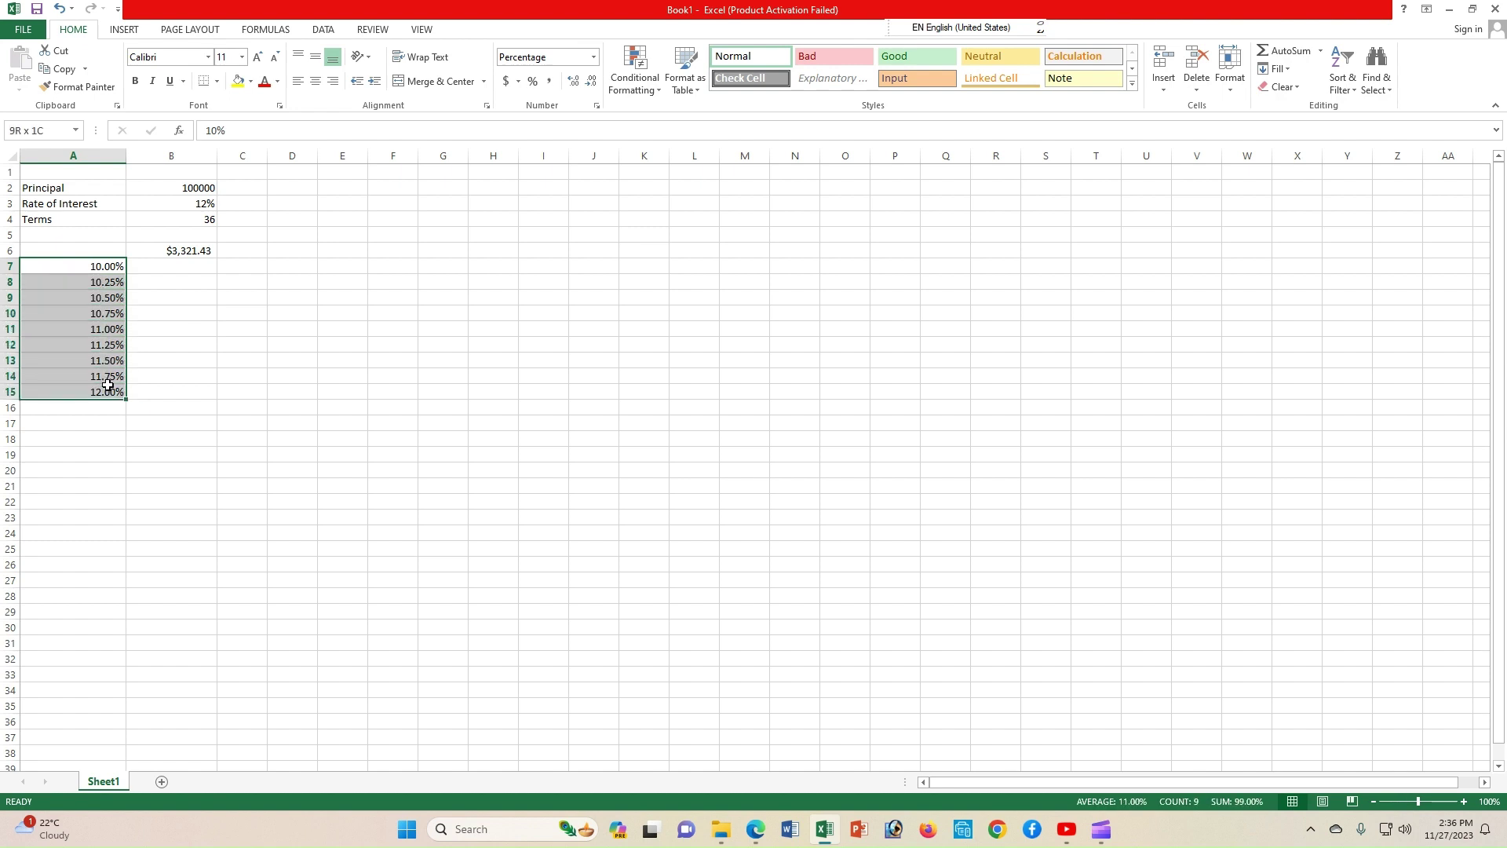
click(178, 268)
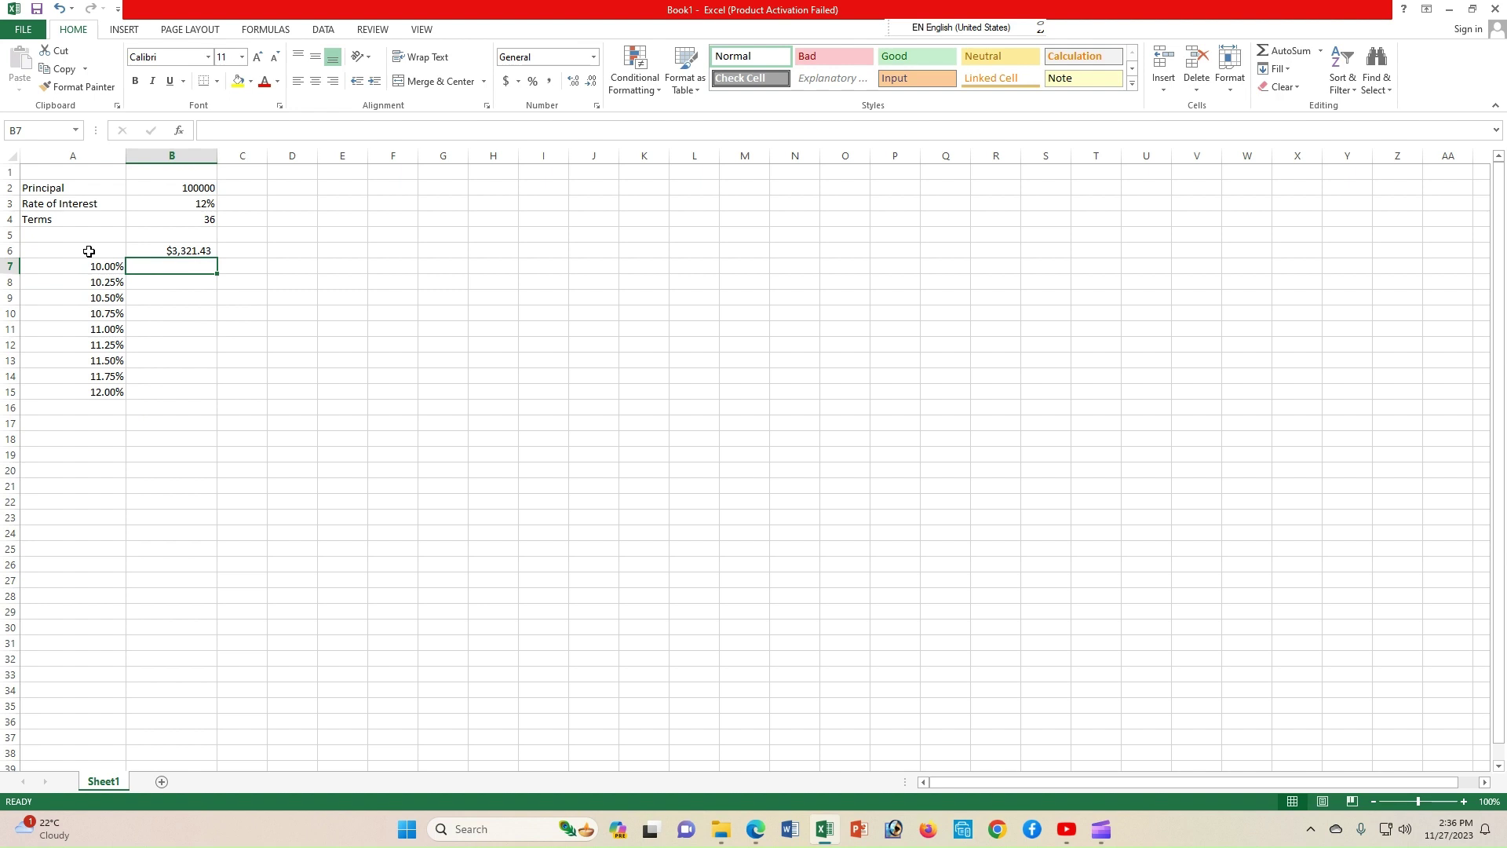
drag(88, 251, 175, 388)
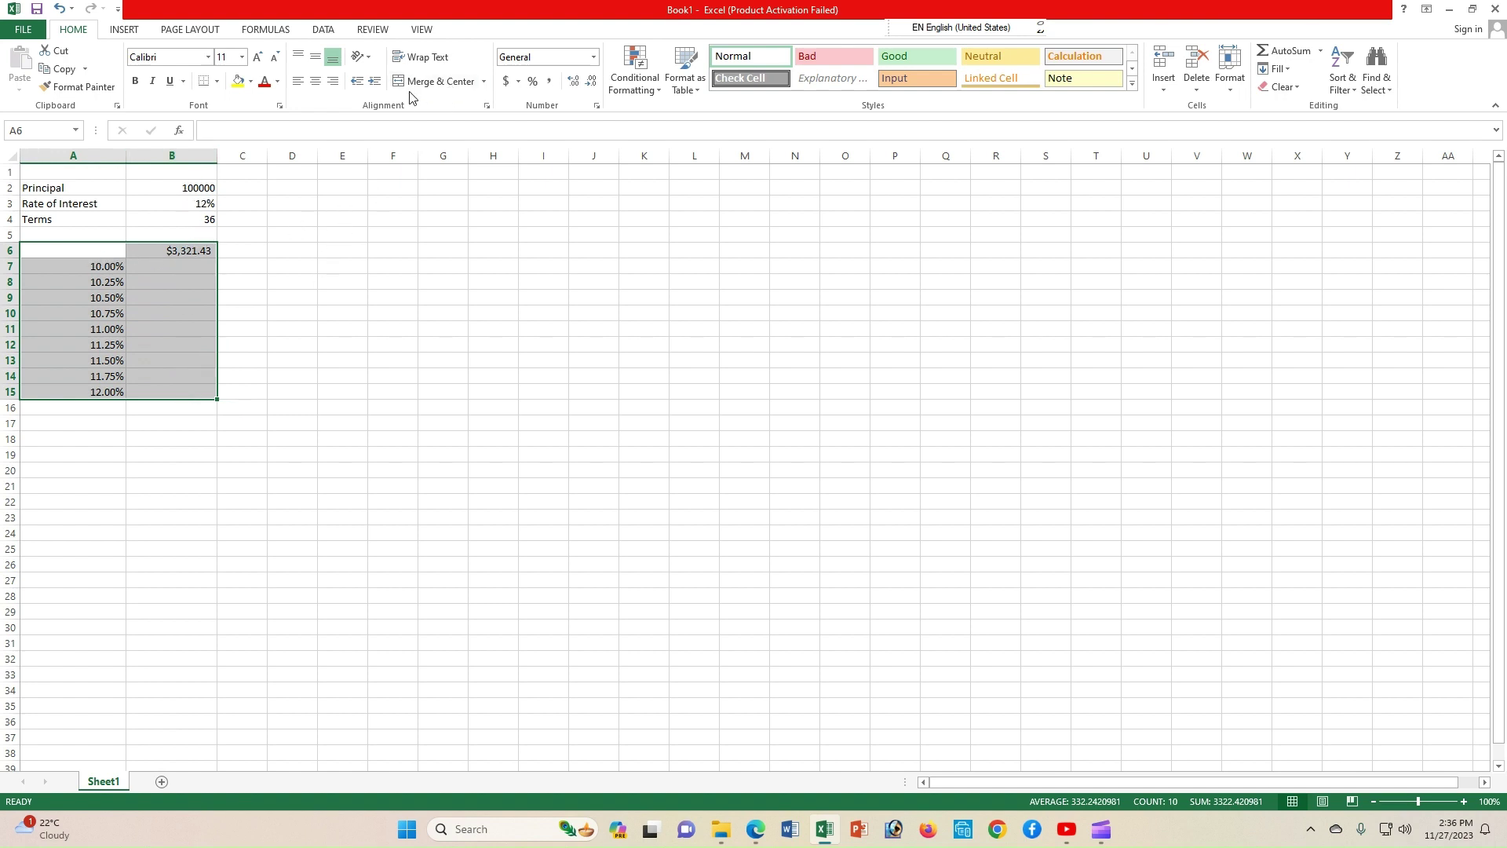
click(324, 31)
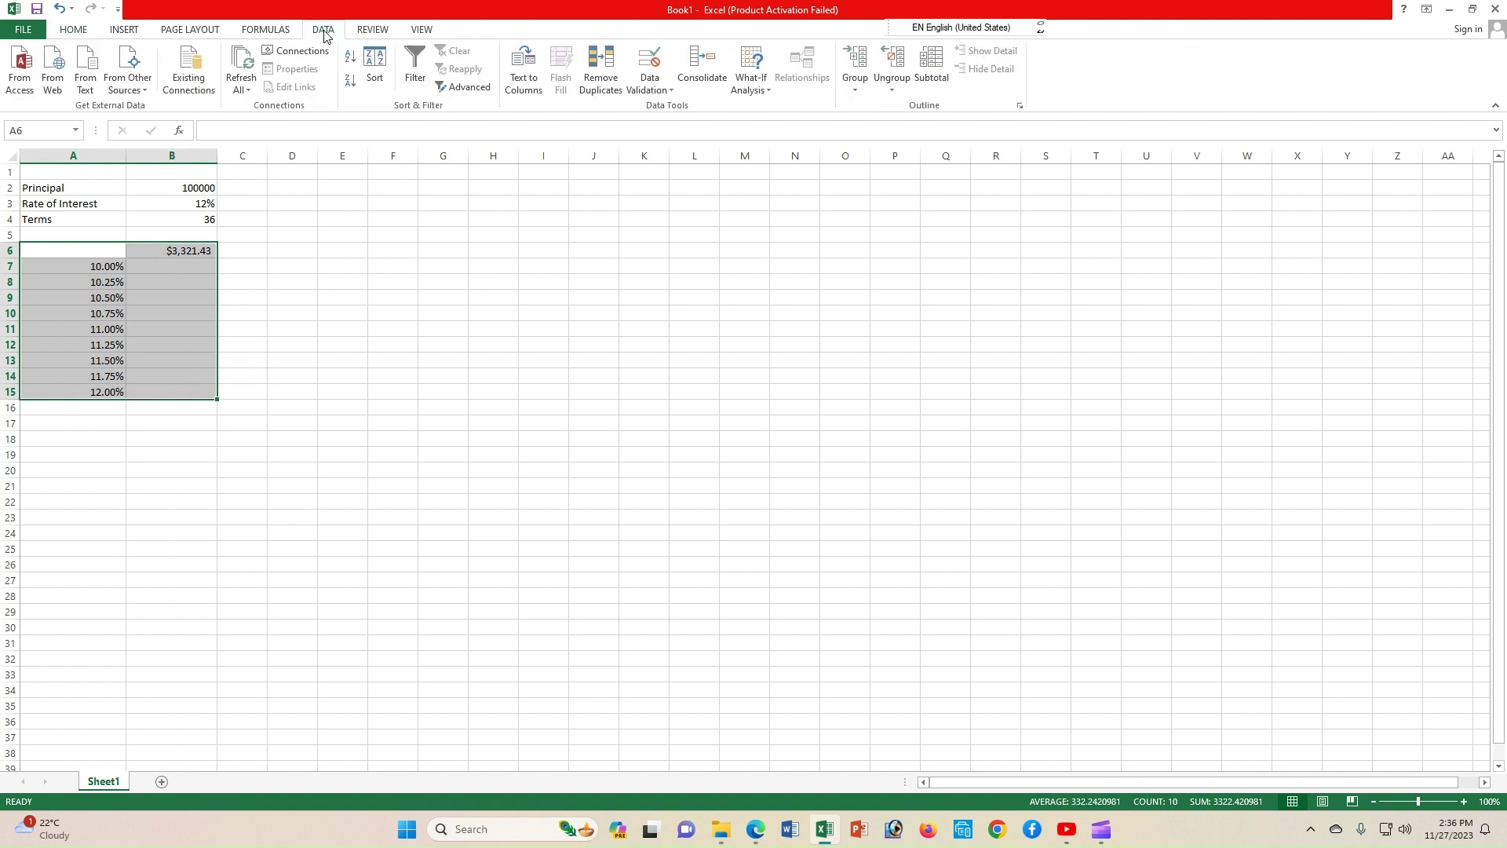
click(767, 93)
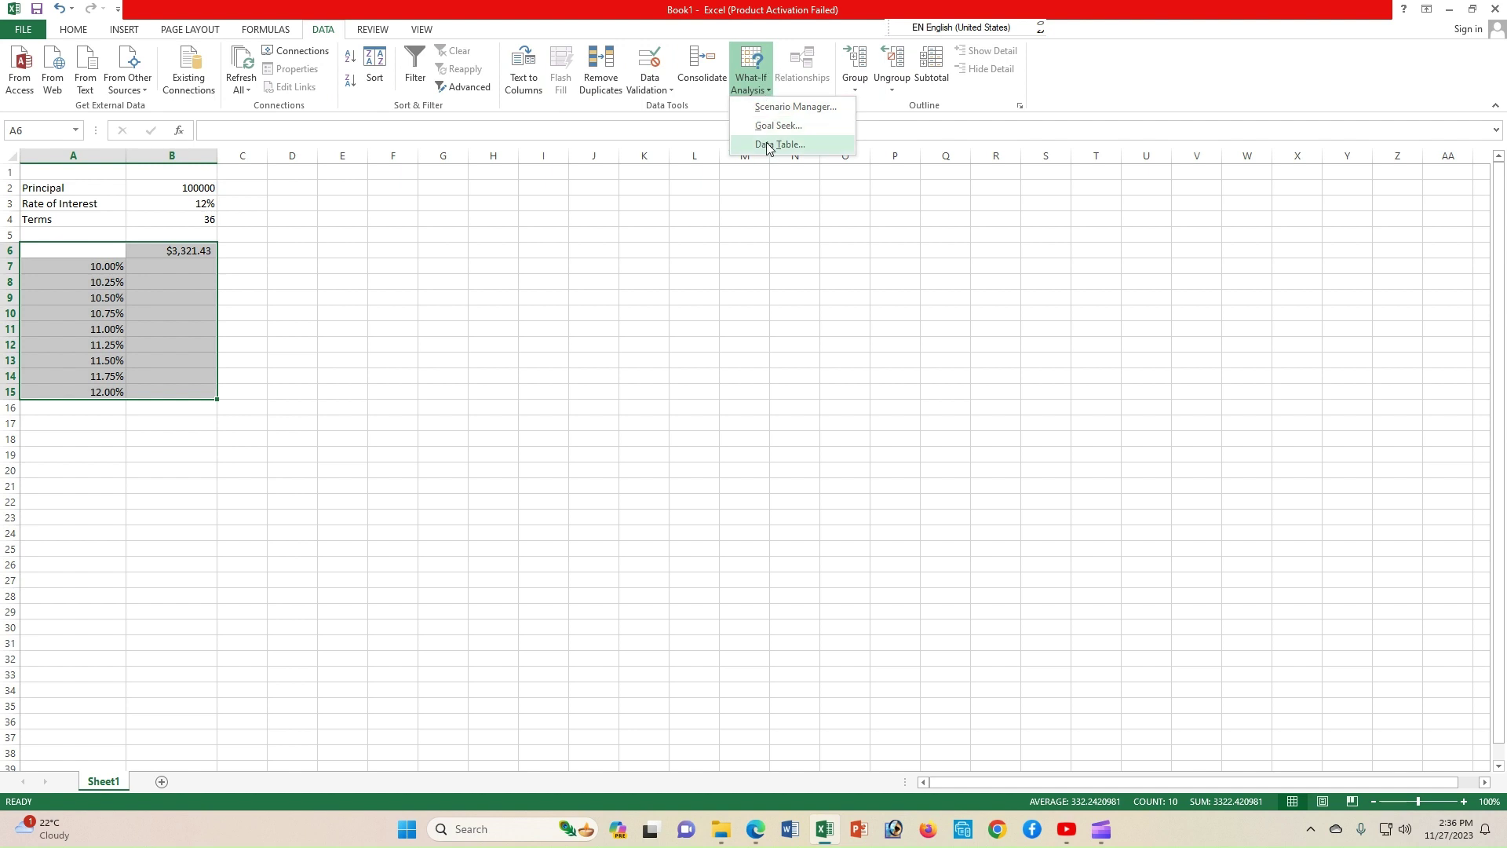
click(770, 146)
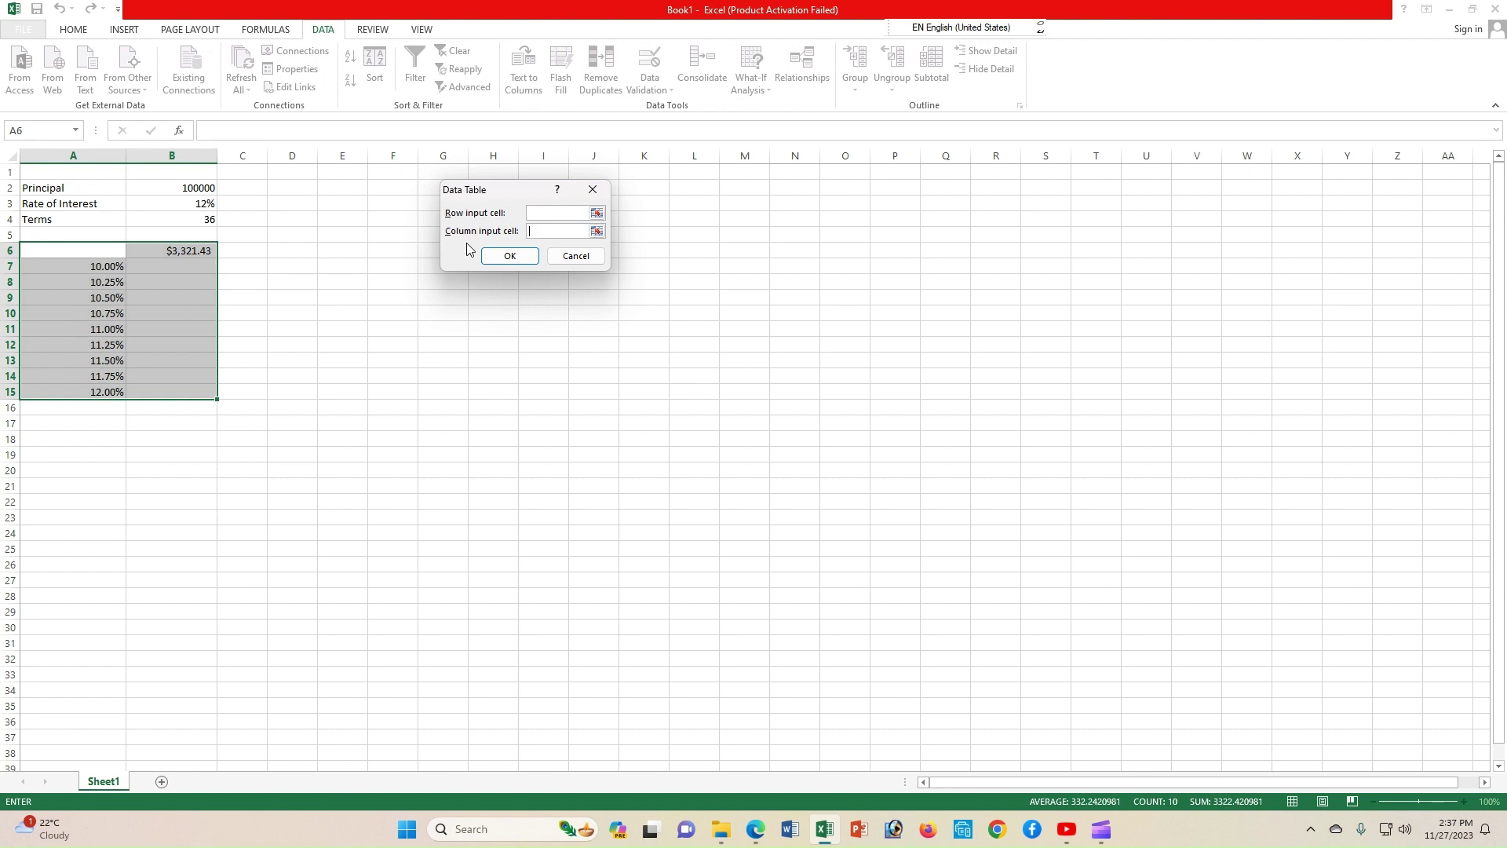
click(194, 205)
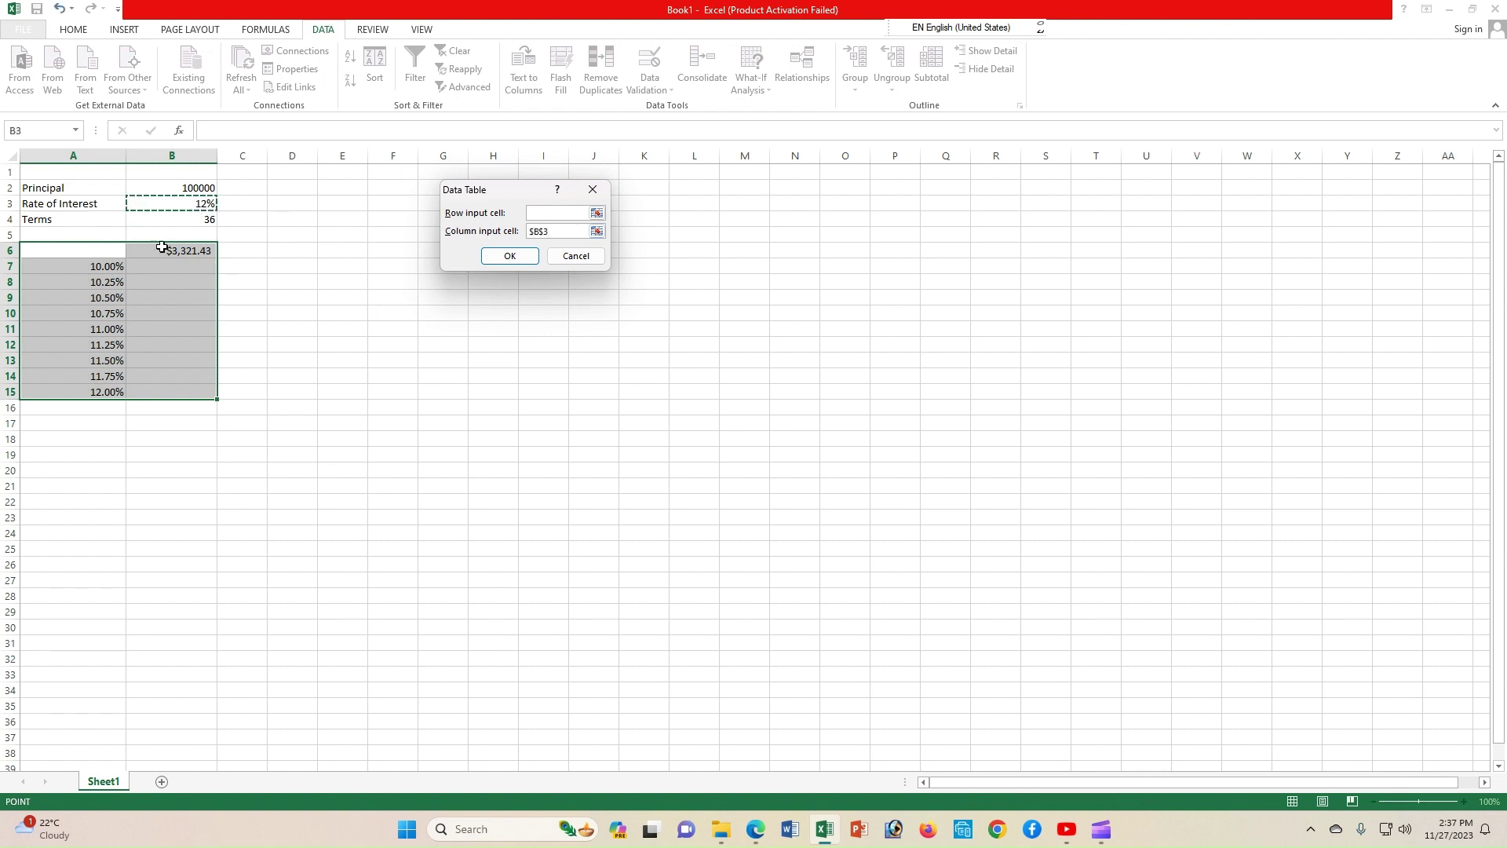
click(519, 262)
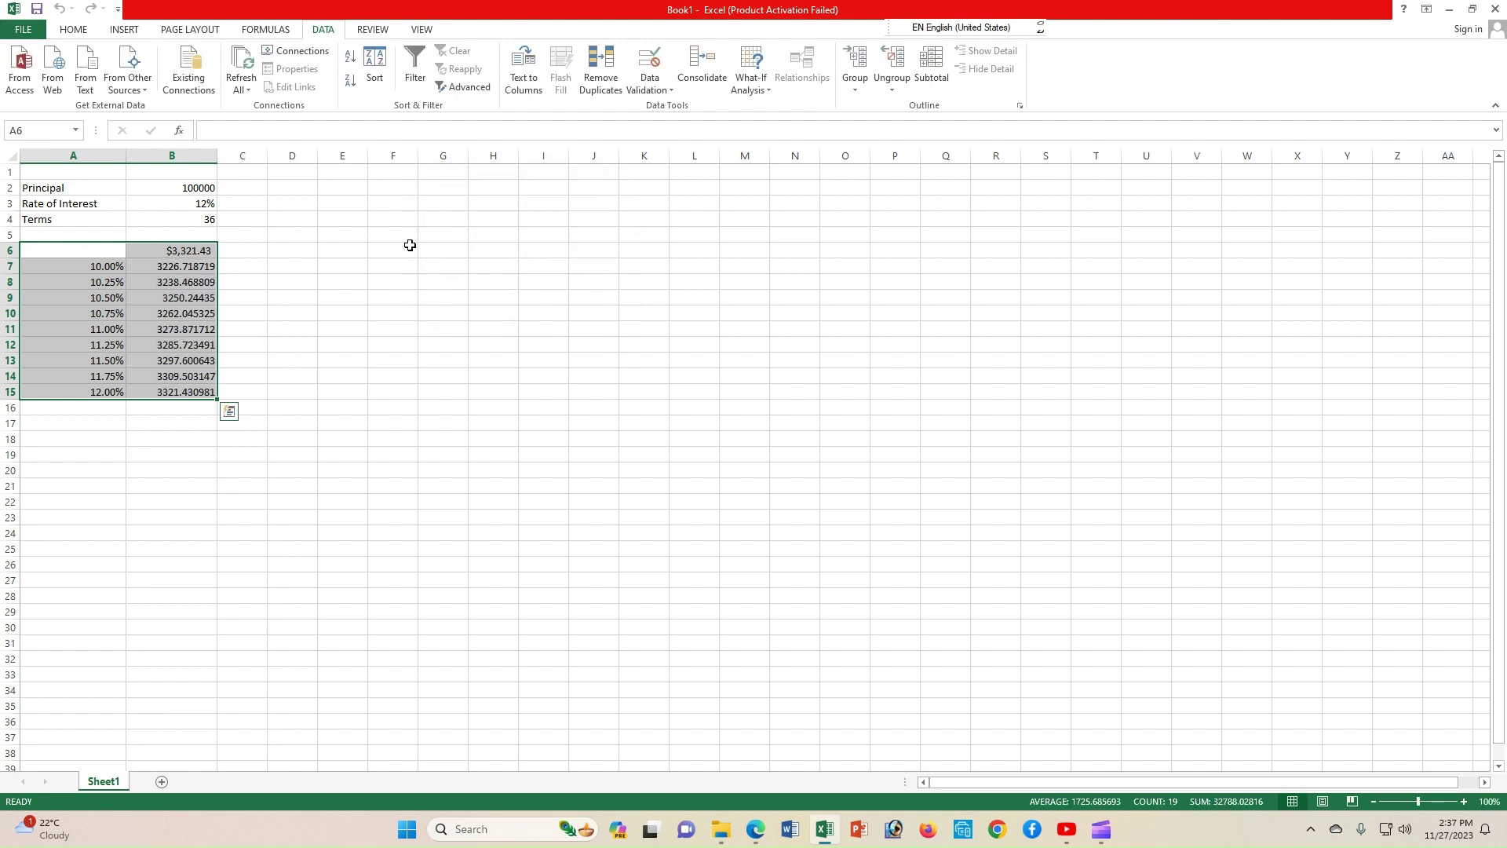
- Examine the data table payments and formulas in B7:B15 against the interest rates in A7:A15
click(107, 271)
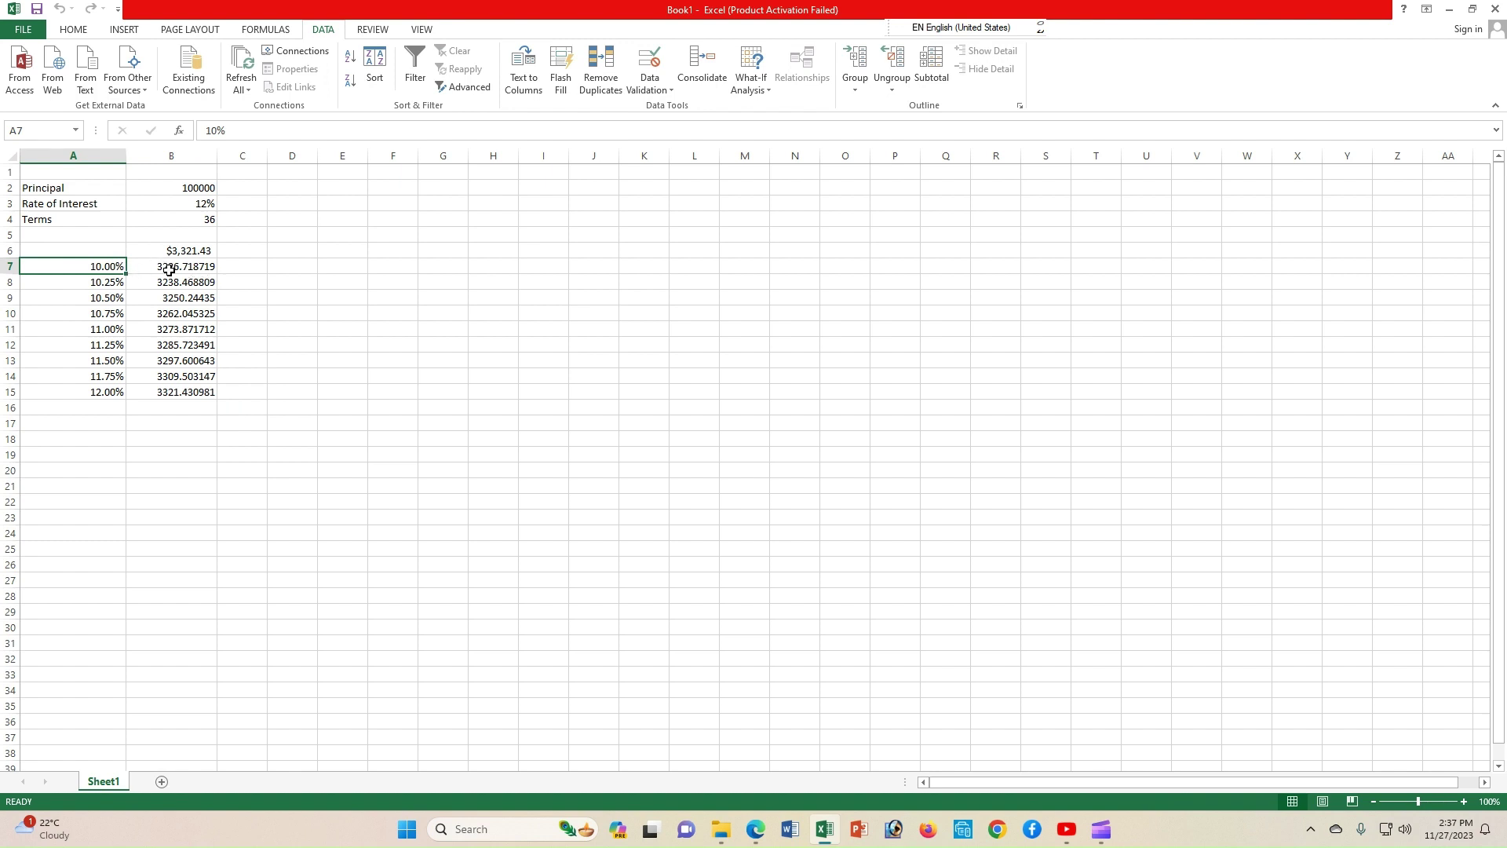
click(169, 269)
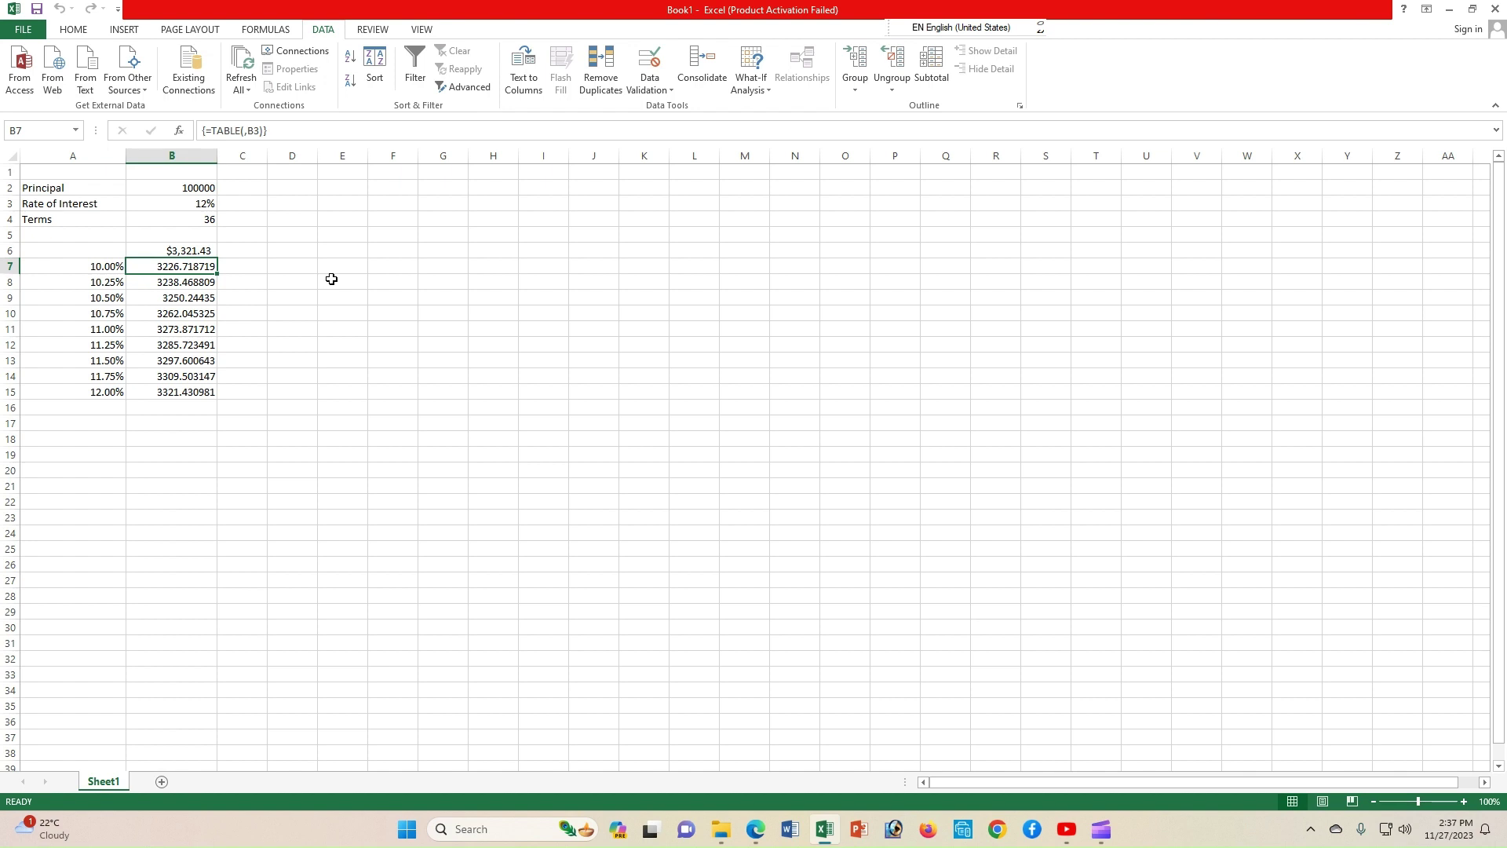
key(Down)
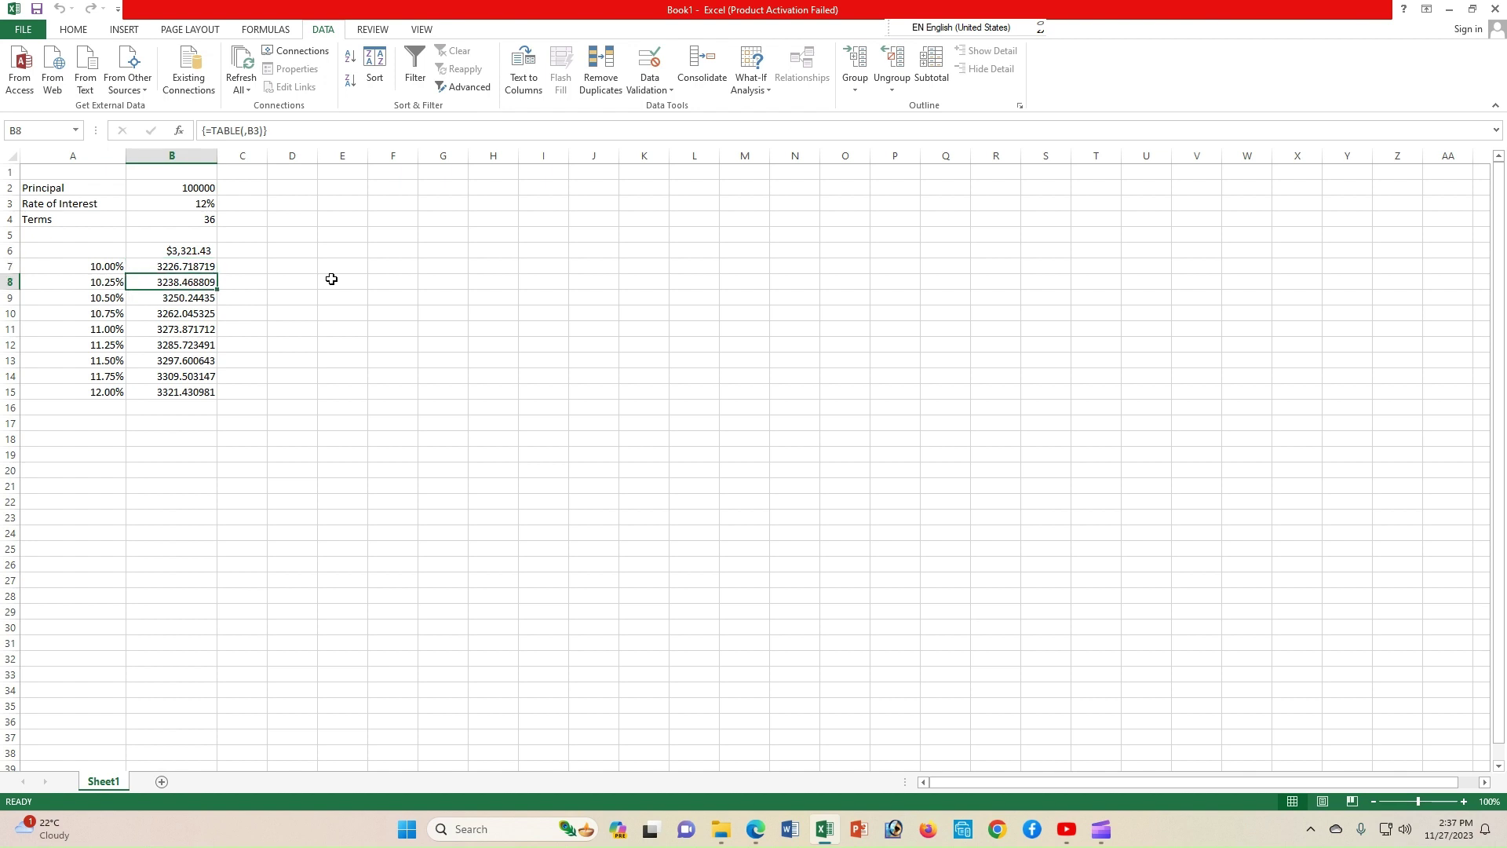
key(Down)
key(Down)
key(Down)
key(Down)
key(Down)
key(Down)
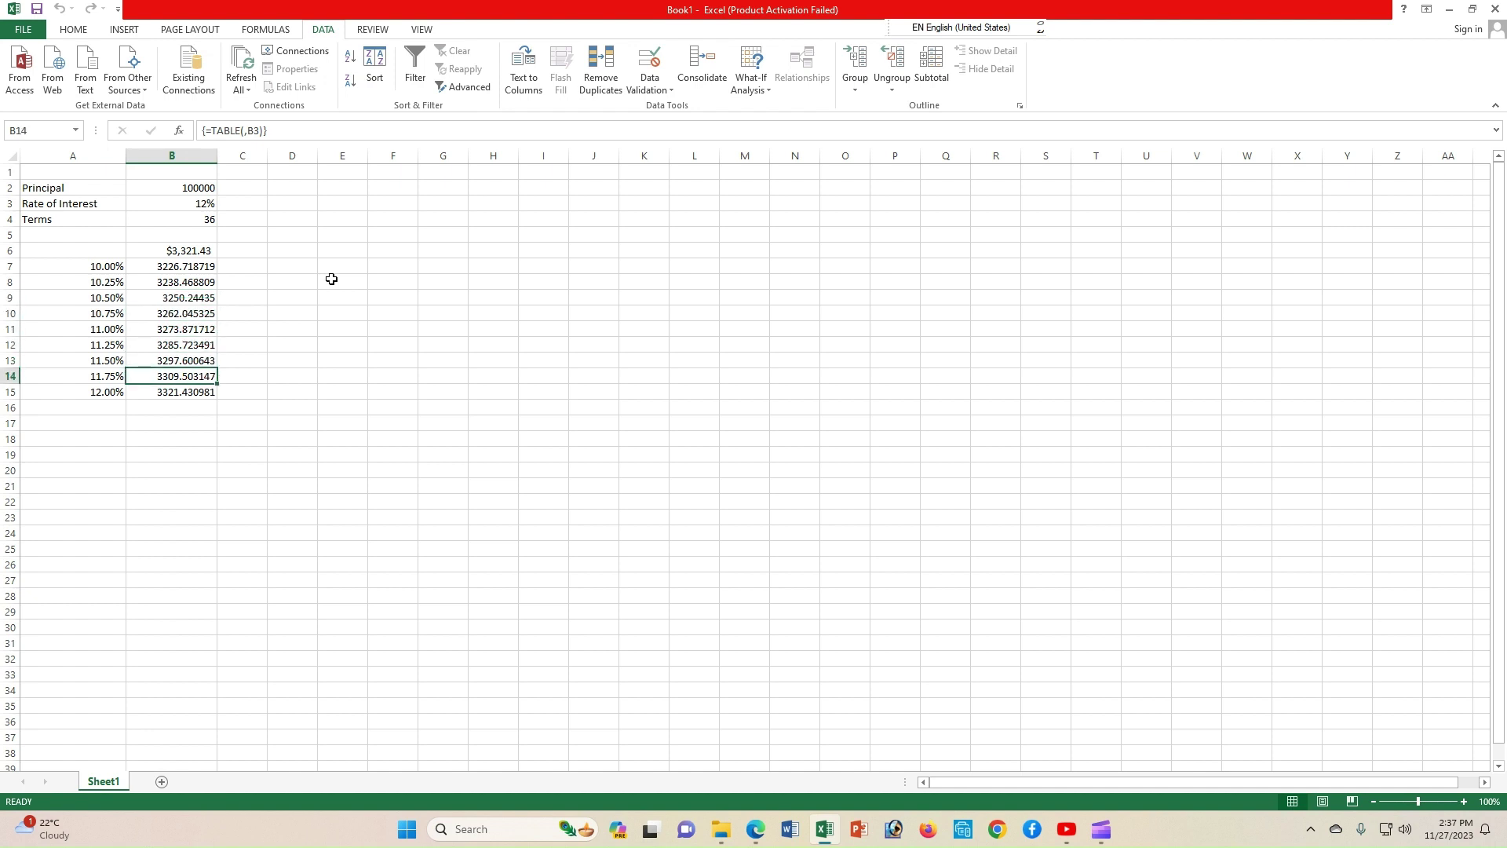
key(Down)
key(Up)
key(Up)
key(Up)
key(Up)
key(Up)
key(Up)
key(Up)
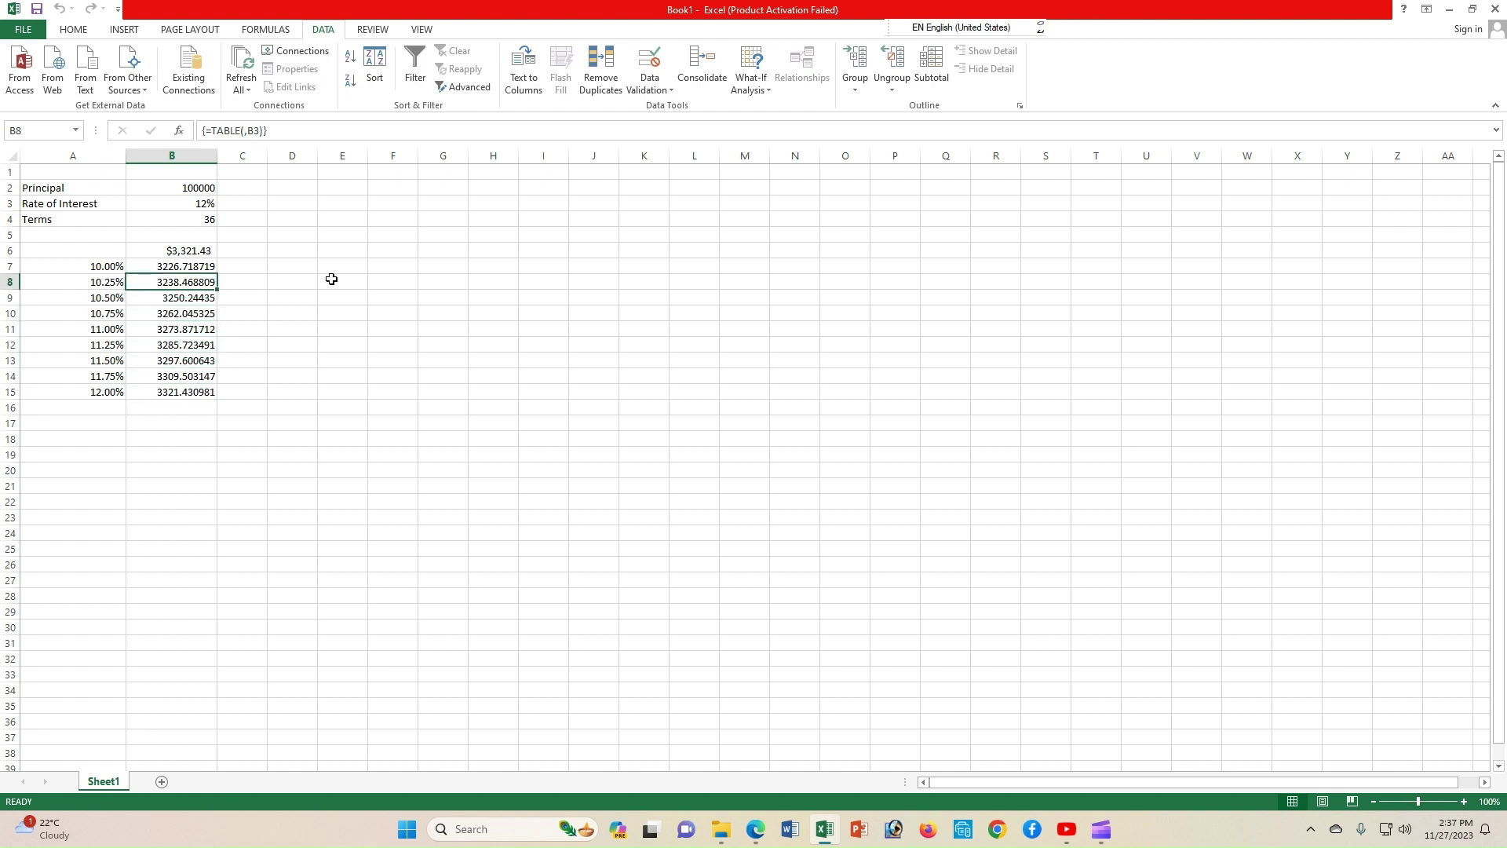
key(Left)
key(Up)
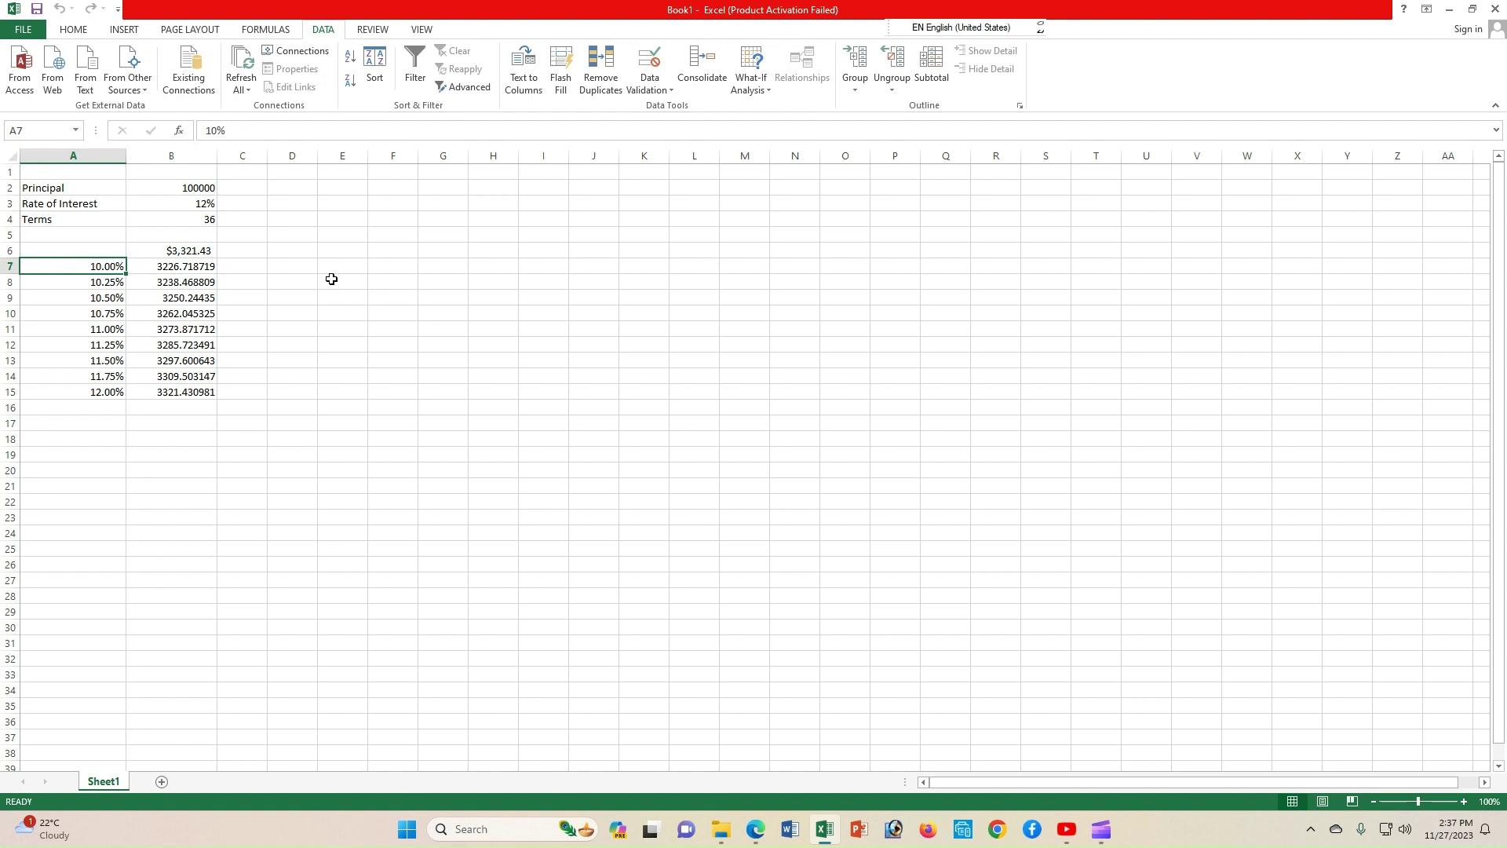
key(Down)
key(Down)
key(Down)
key(Down)
key(Down)
key(Down)
key(Down)
key(Down)
key(Right)
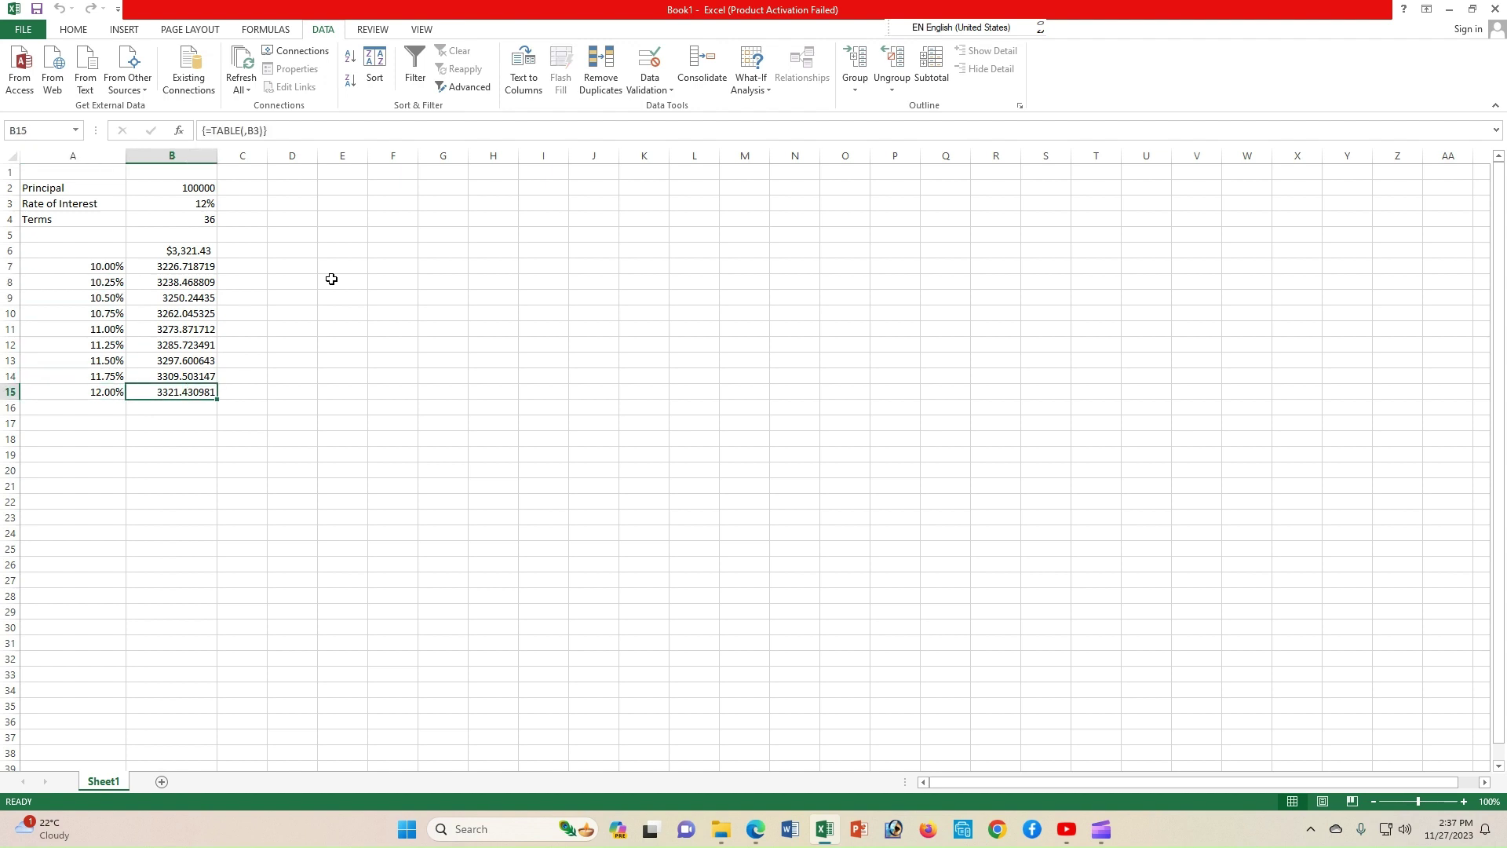
key(Up)
key(Up)
key(Up)
key(Up)
key(Up)
key(Up)
key(Up)
key(Up)
key(Up)
key(Up)
key(Up)
key(Up)
key(Up)
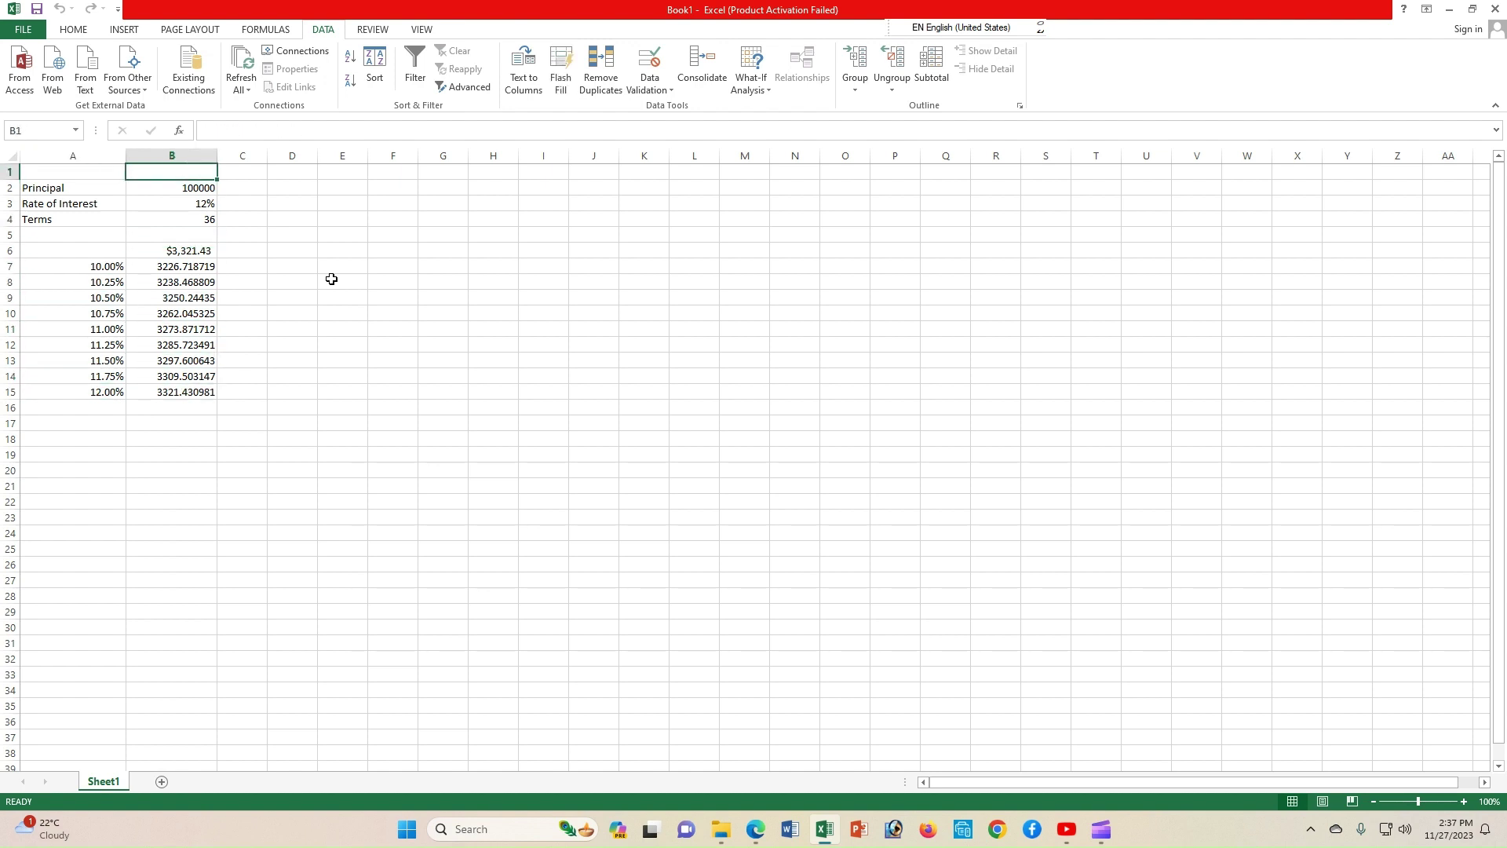
key(Down)
key(Down)
key(Down)
key(Down)
key(Down)
key(Left)
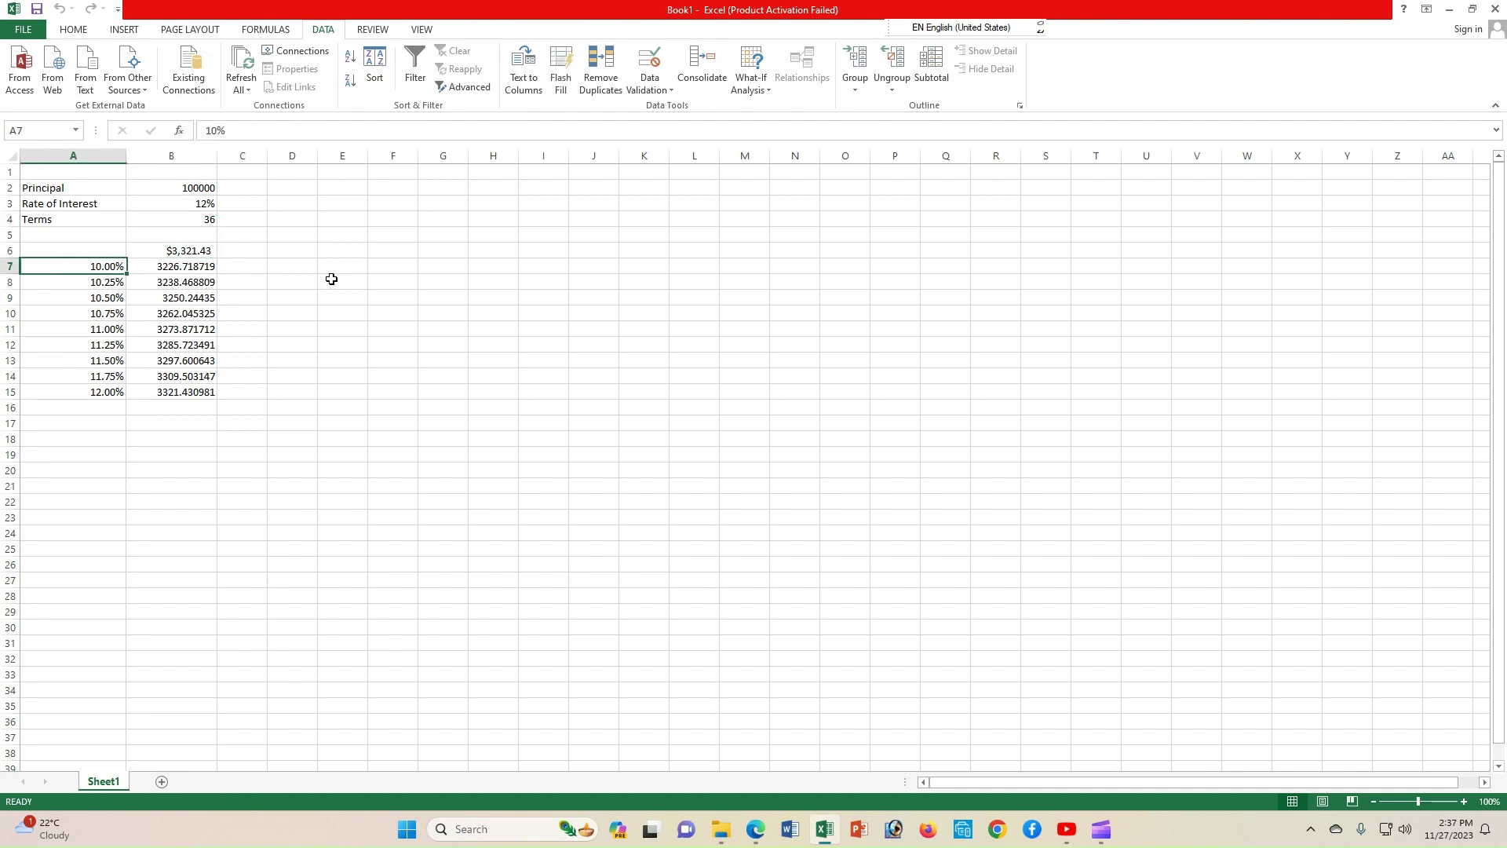
key(Right)
key(Down)
key(Down)
key(Down)
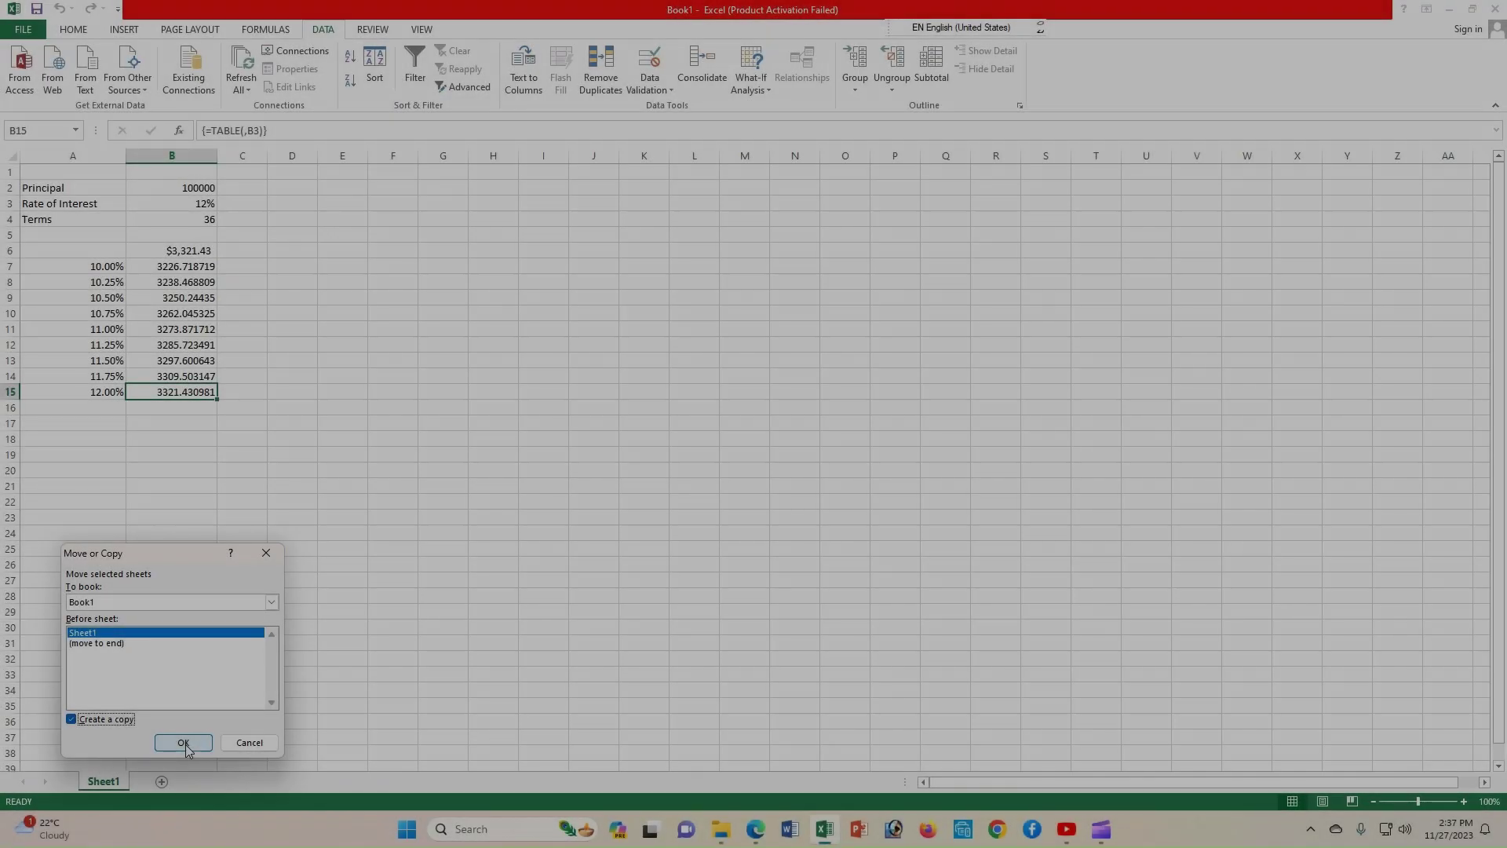
- Create a copy of Sheet1 in the same workbook, placed before Sheet1
click(186, 746)
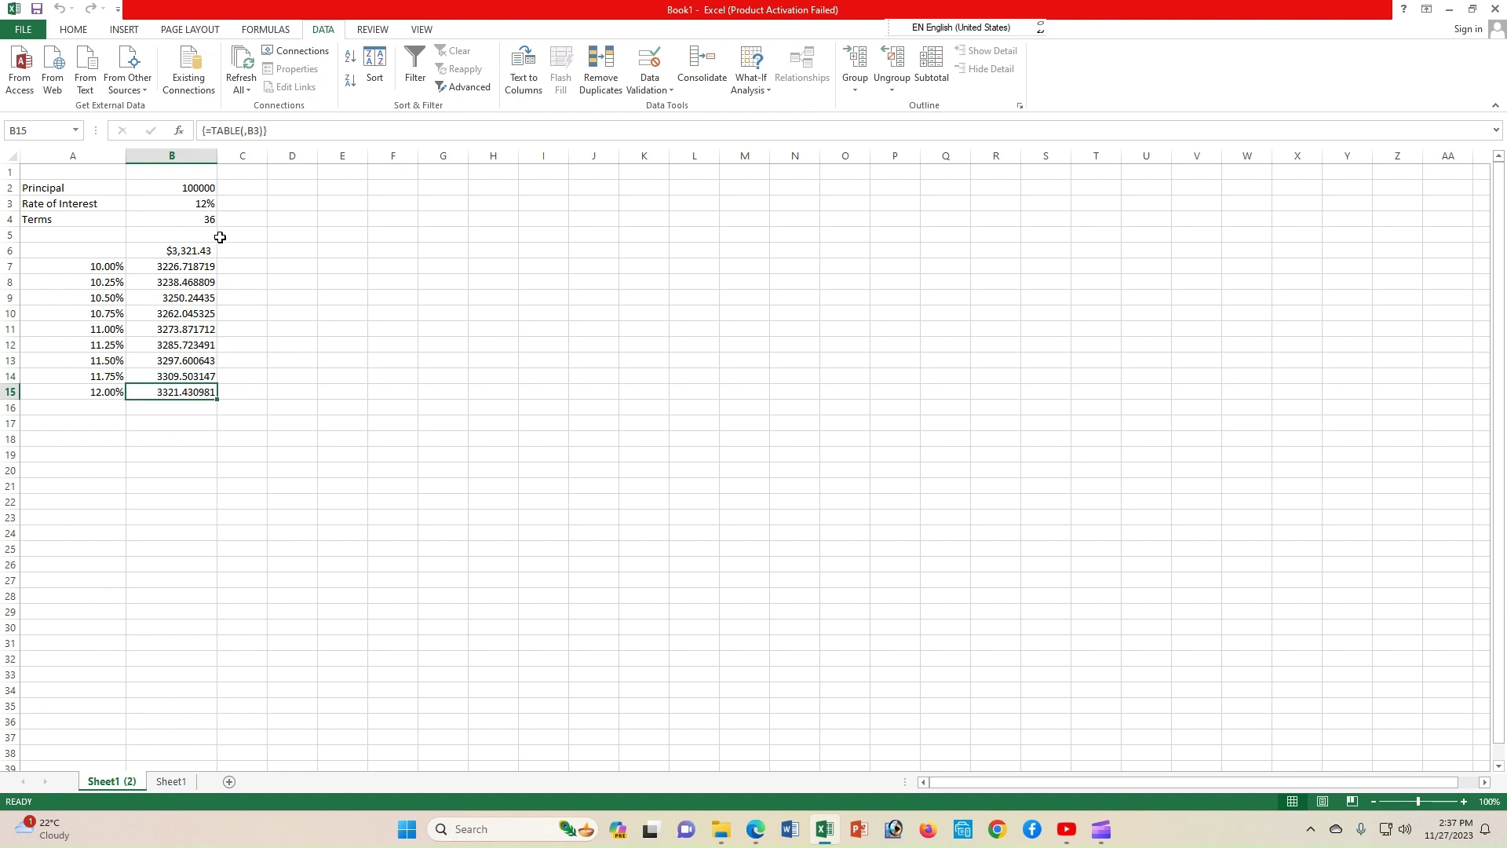
- Delete the payment cells B6:B15 on the copied sheet, shifting the remaining cells left
click(195, 218)
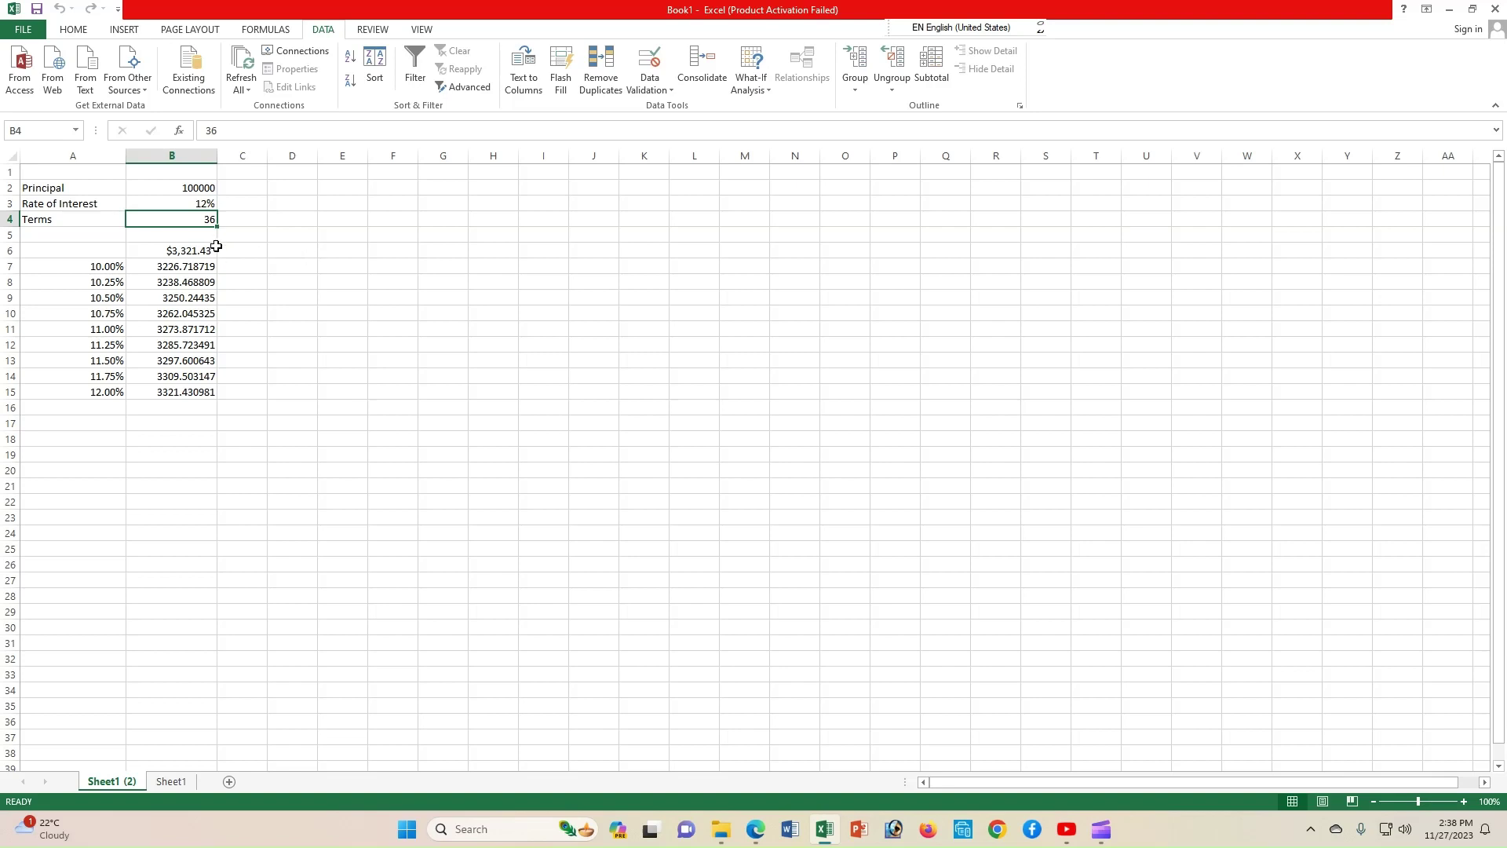
drag(191, 254, 206, 391)
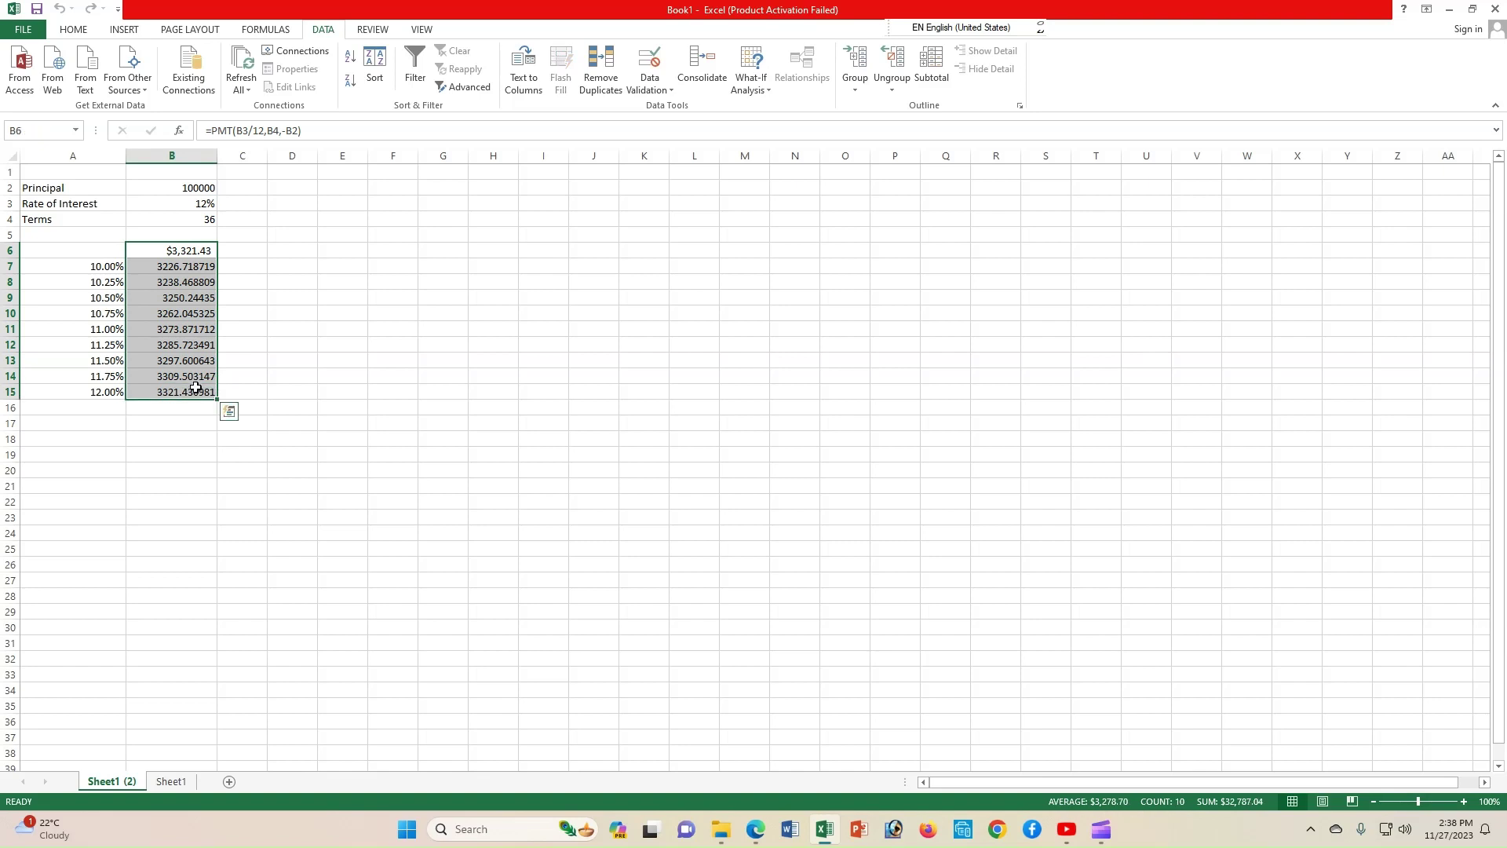
right_click(228, 396)
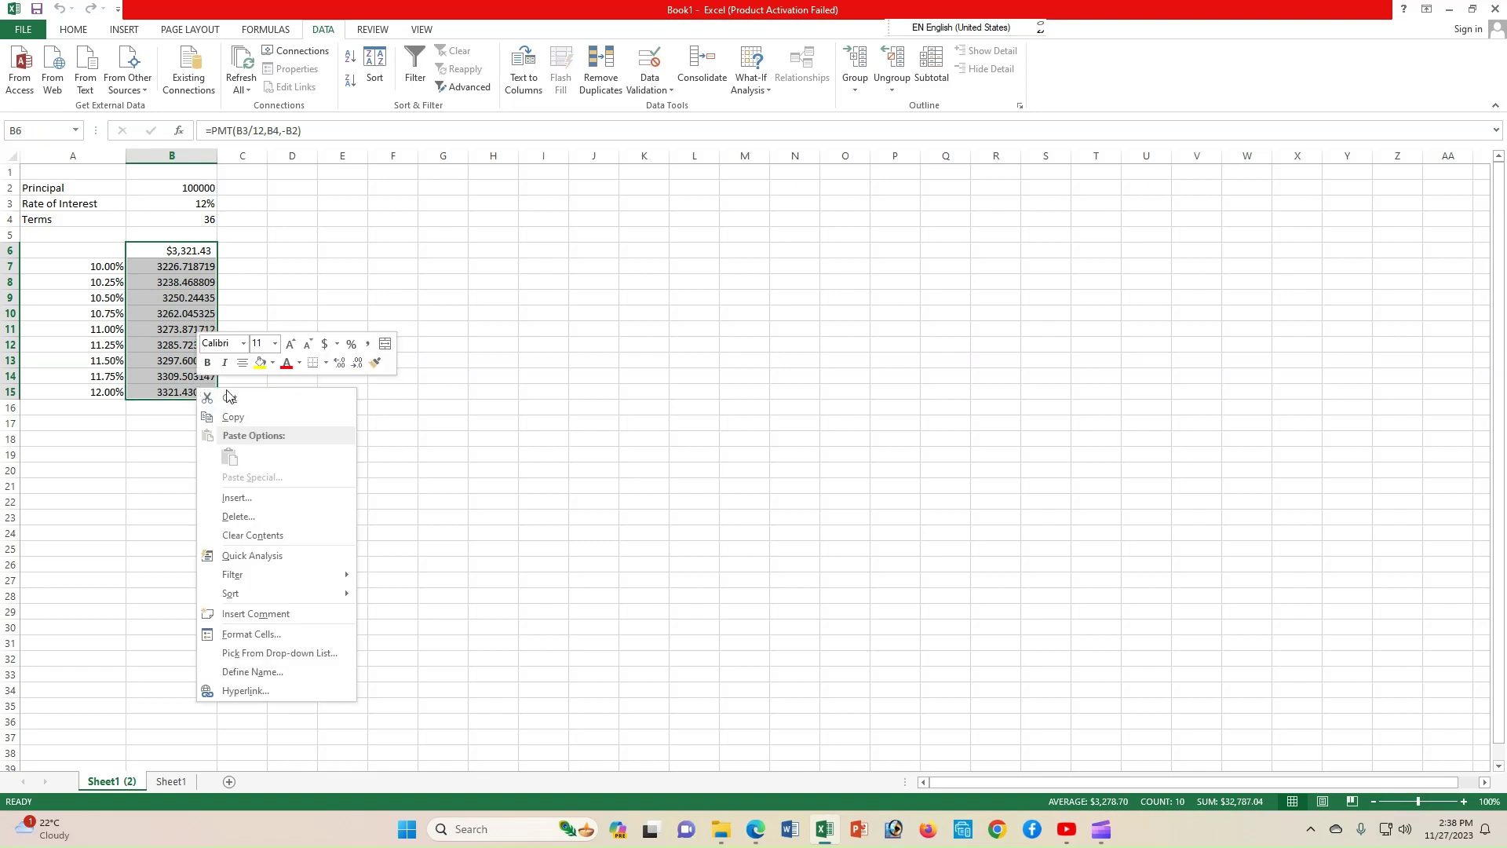
click(269, 515)
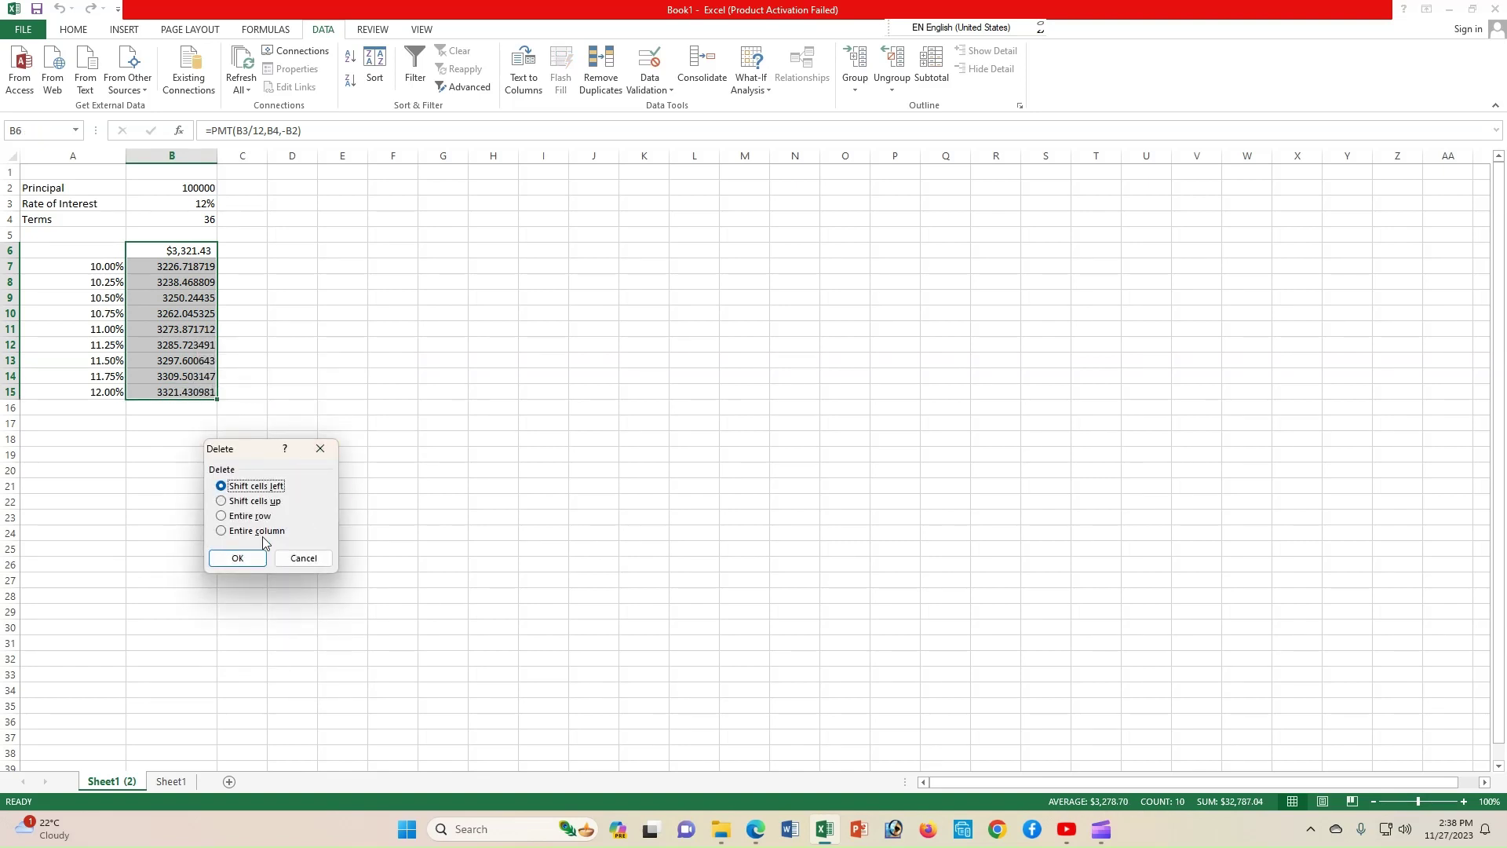
click(238, 558)
- Enter the formula =PMT(B3/12,B4,-B2) in cell A6 of the copied sheet
drag(105, 252, 106, 267)
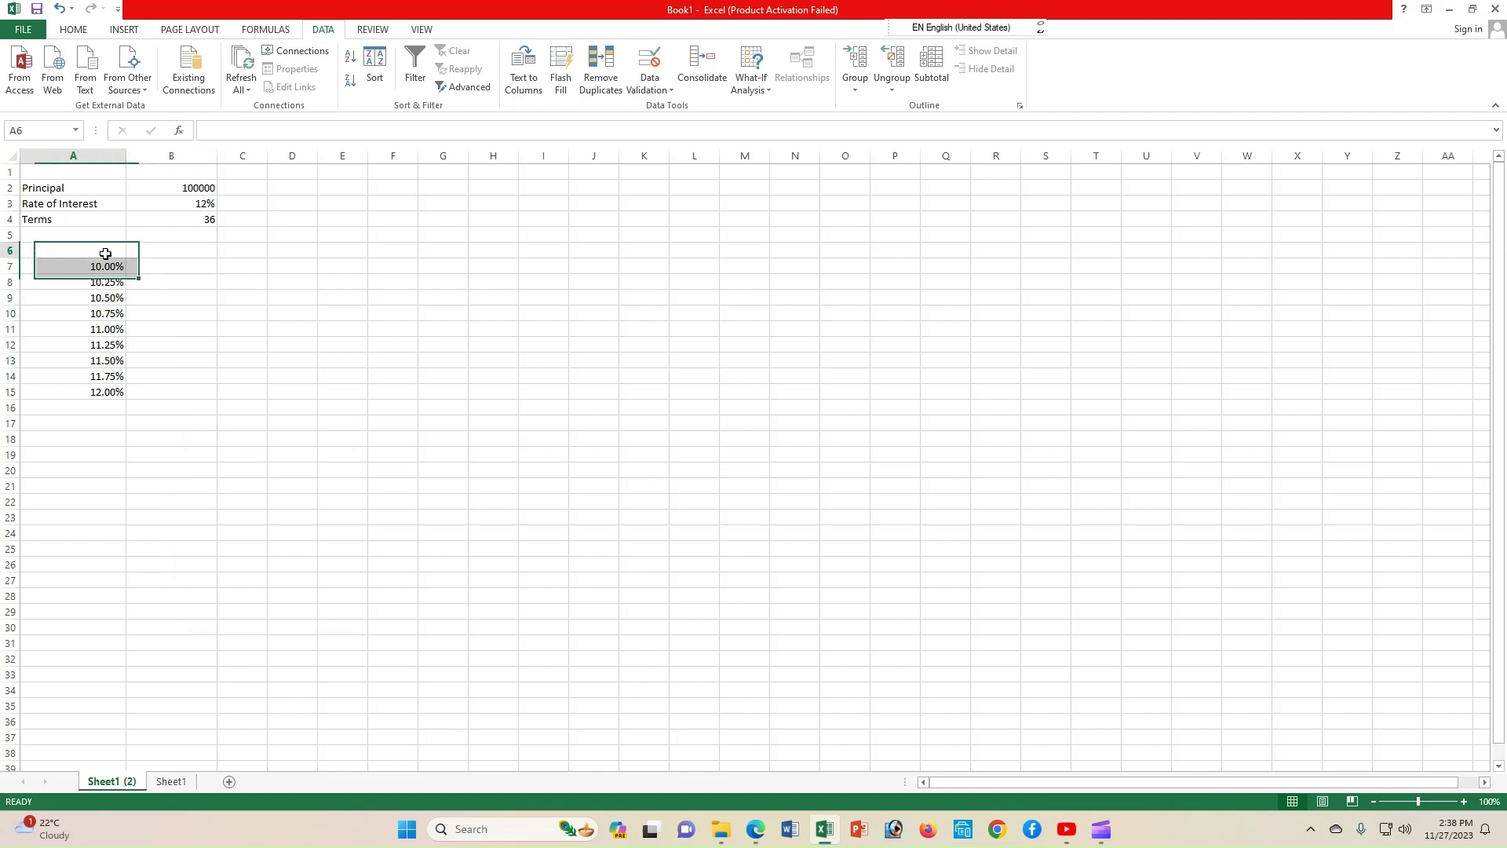
click(105, 253)
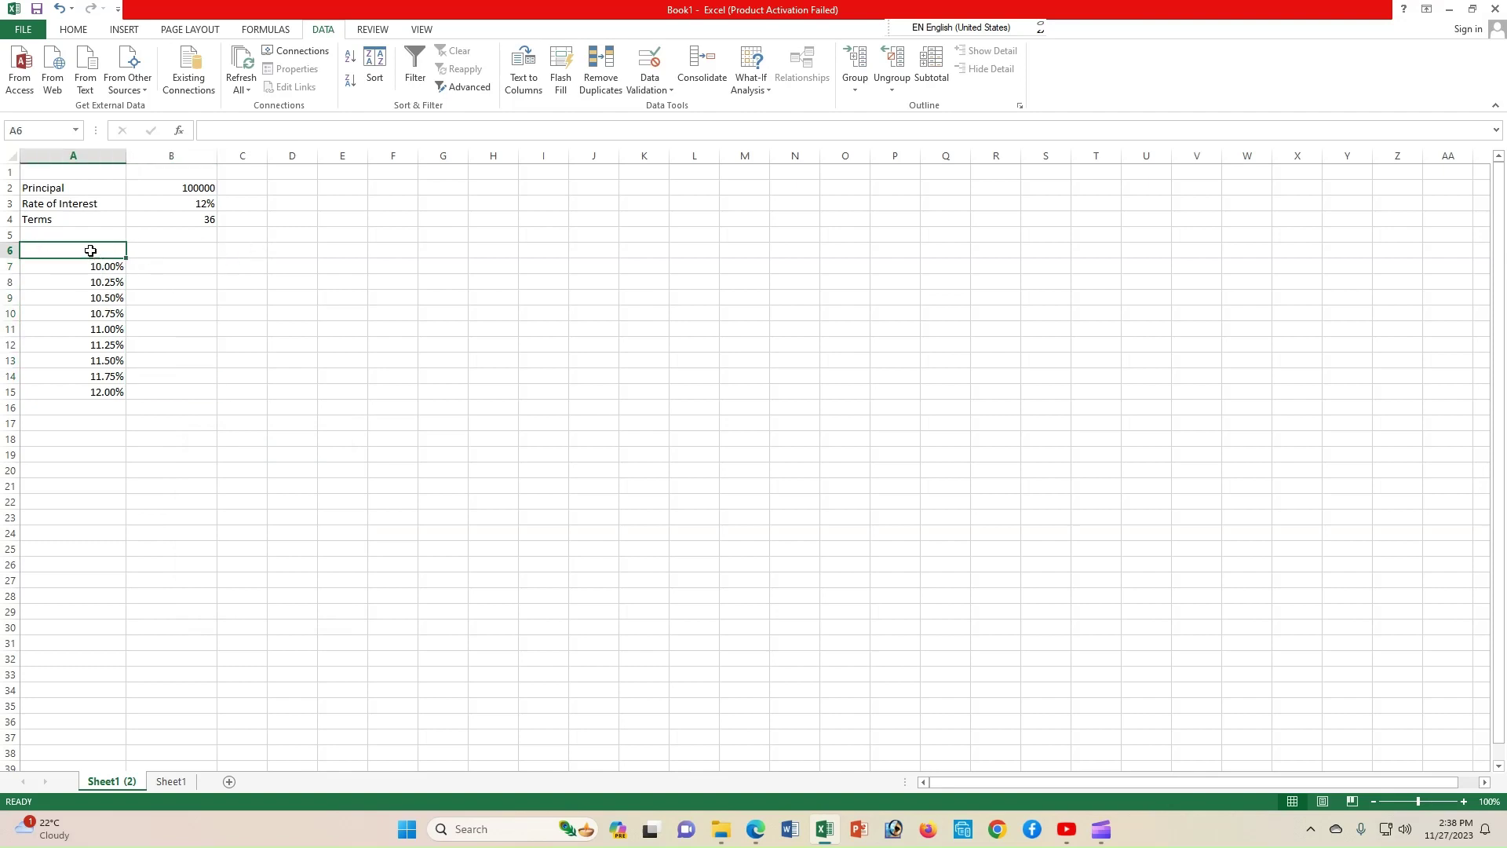
text(=)
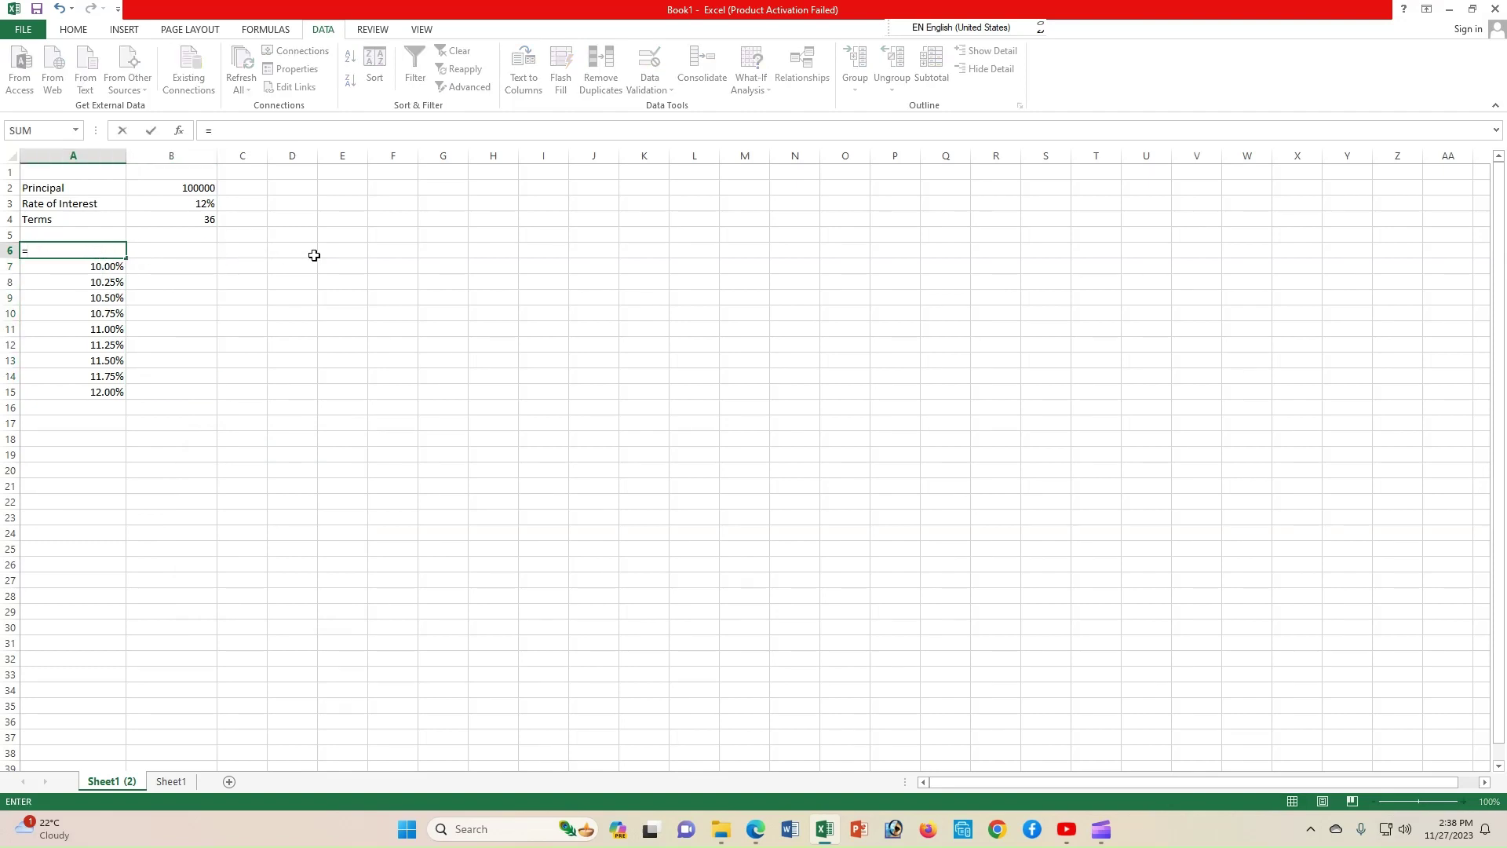
text(pmt)
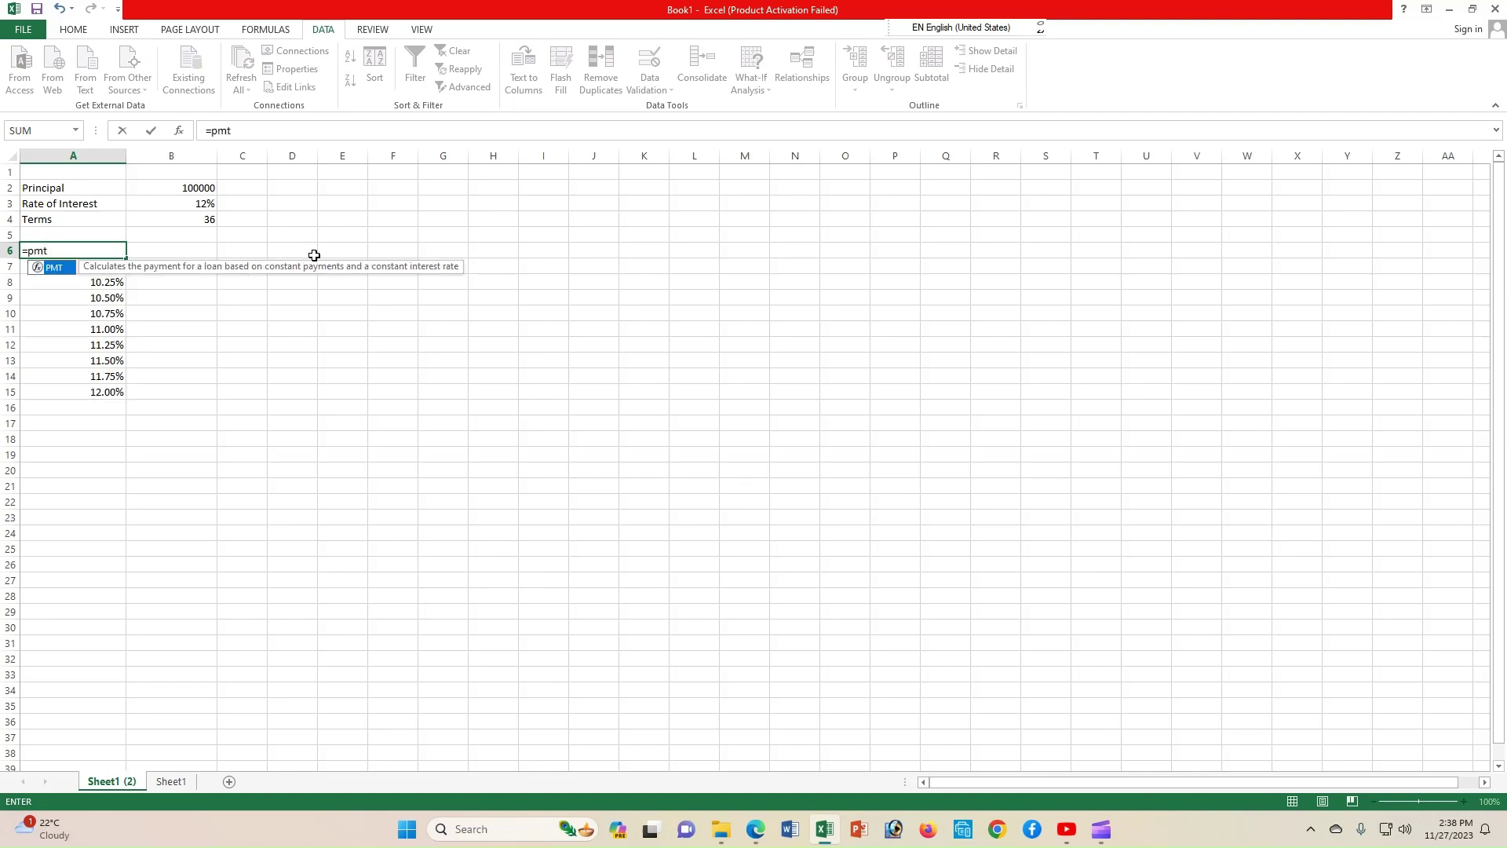
text(()
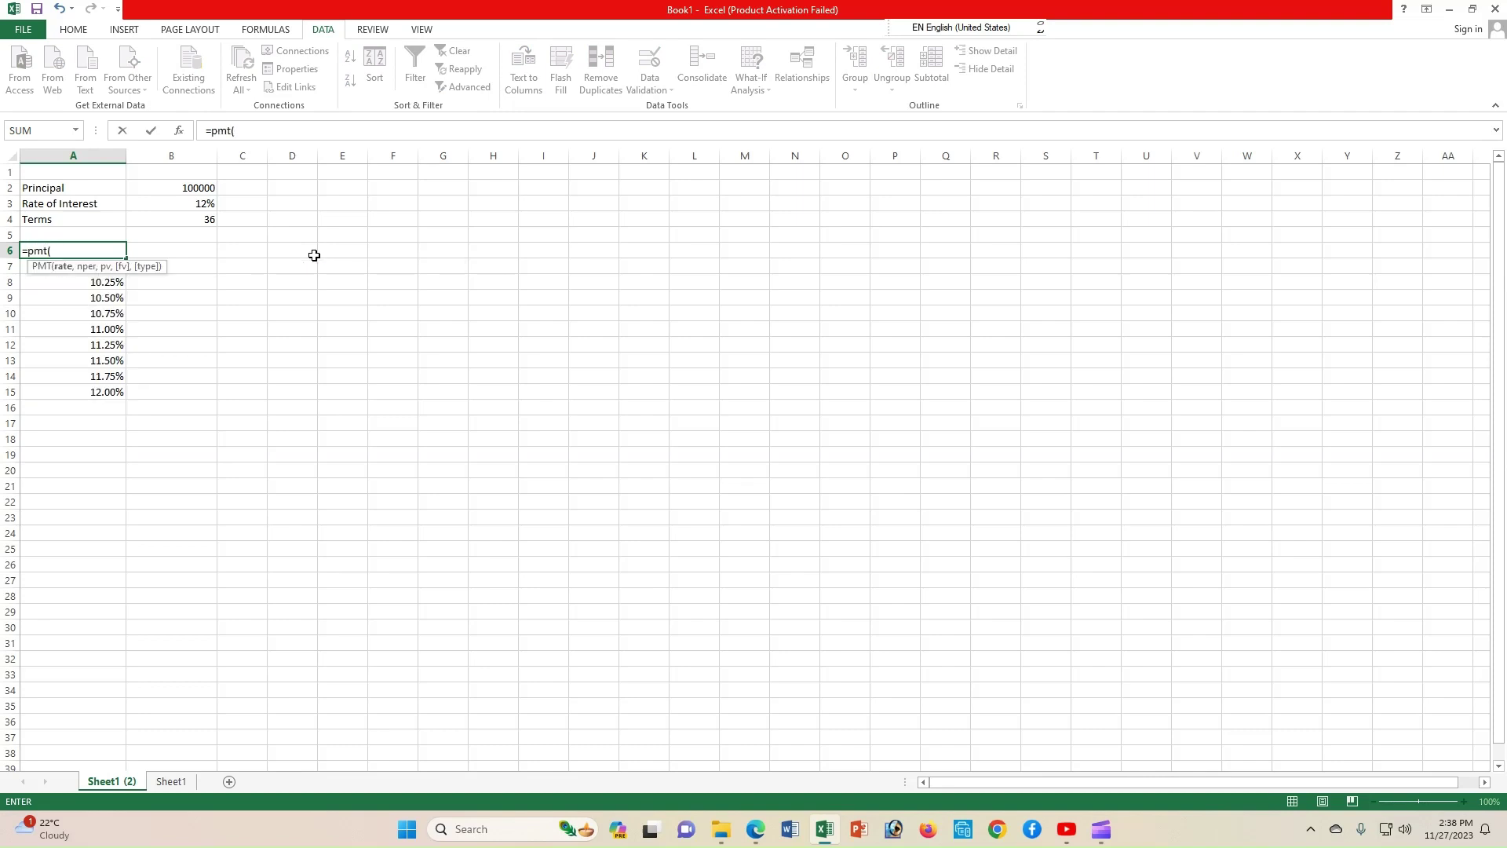
click(191, 206)
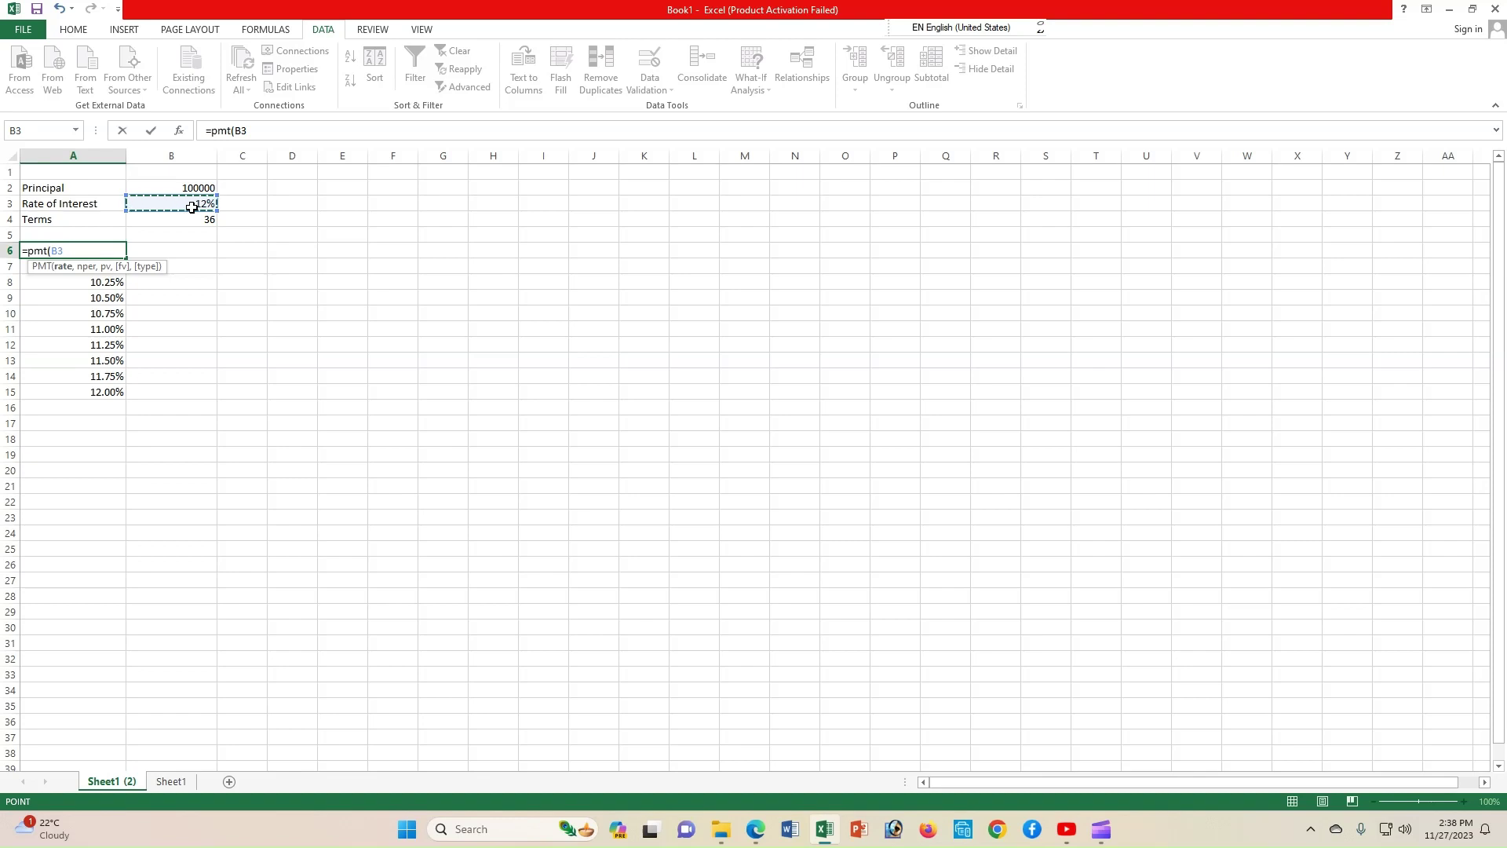
text(/12,)
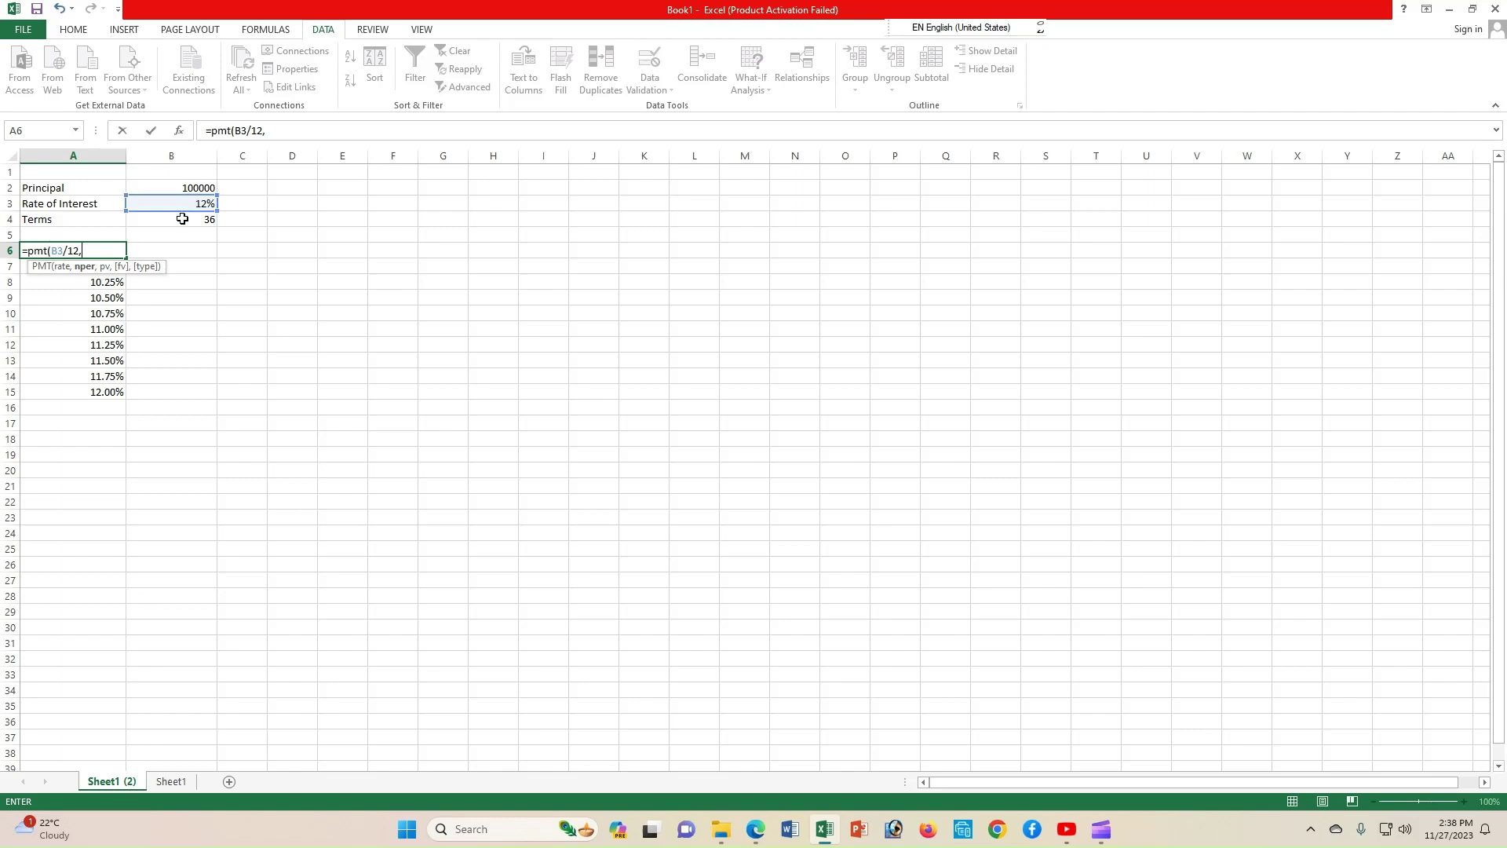
click(182, 219)
text(,)
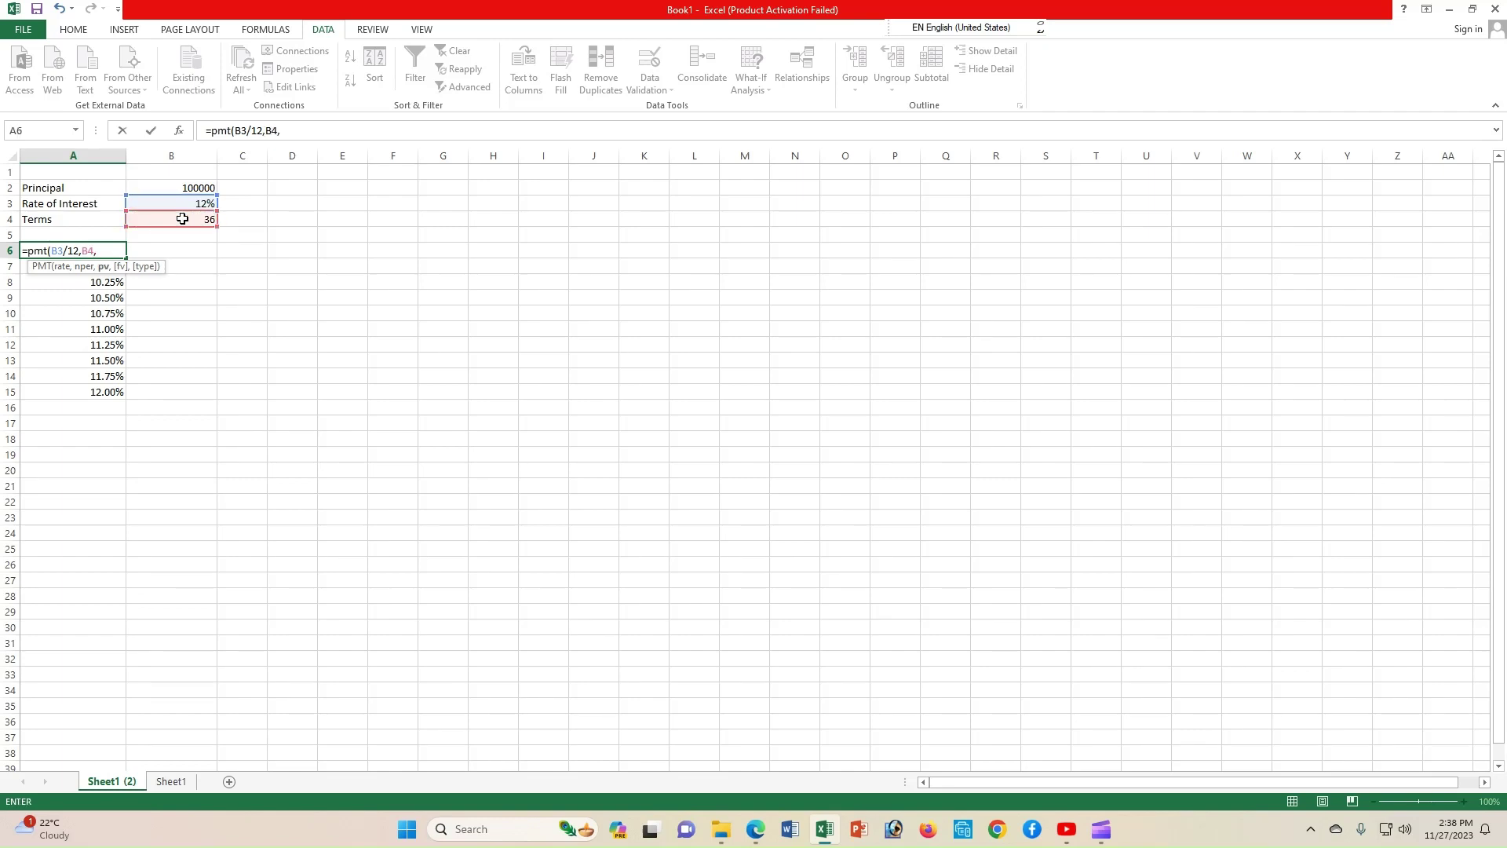
text(-)
click(185, 189)
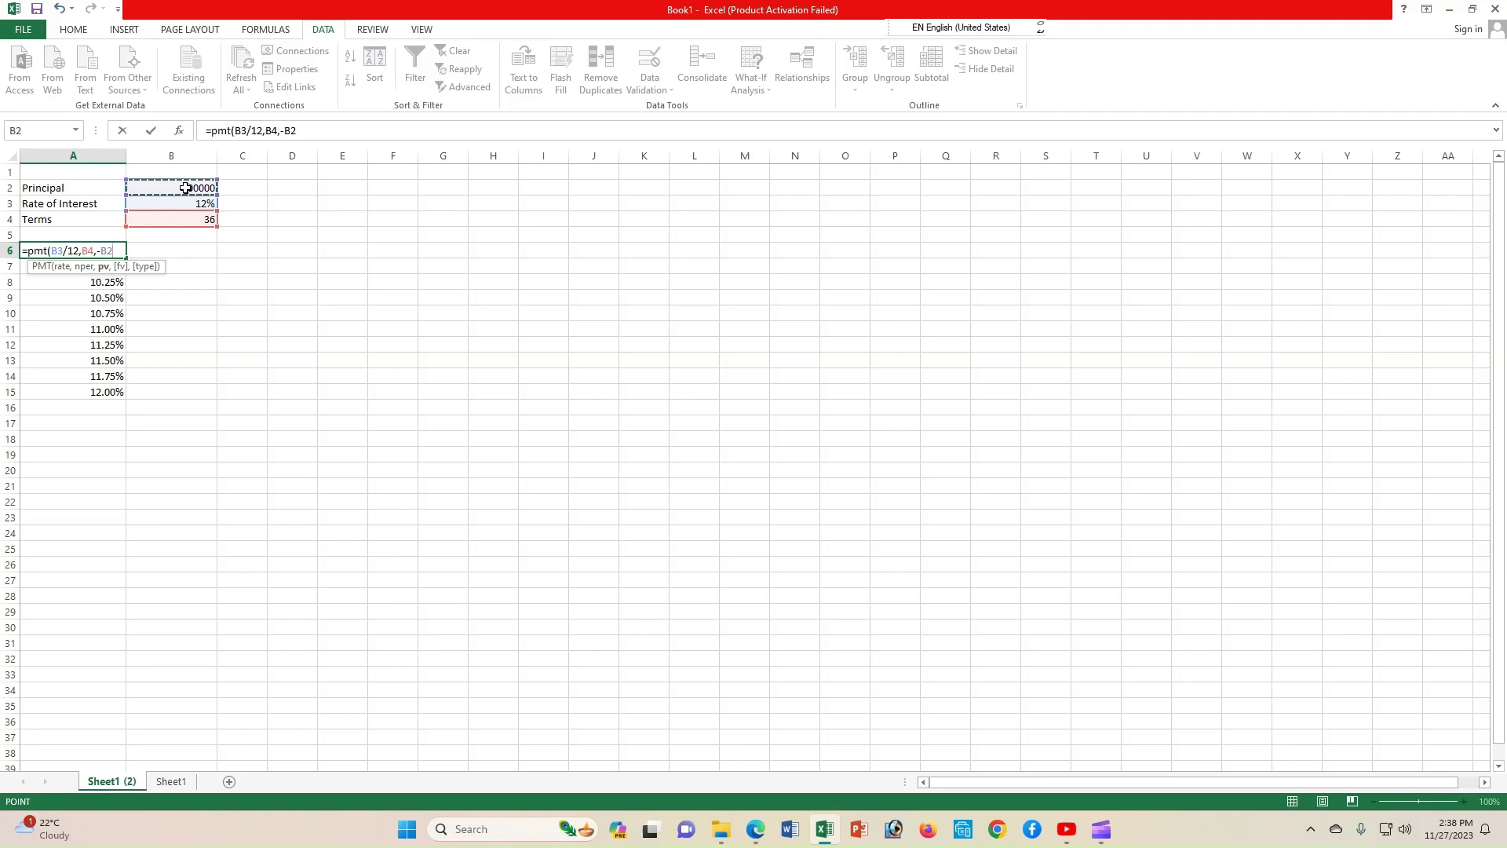
text())
key(Return)
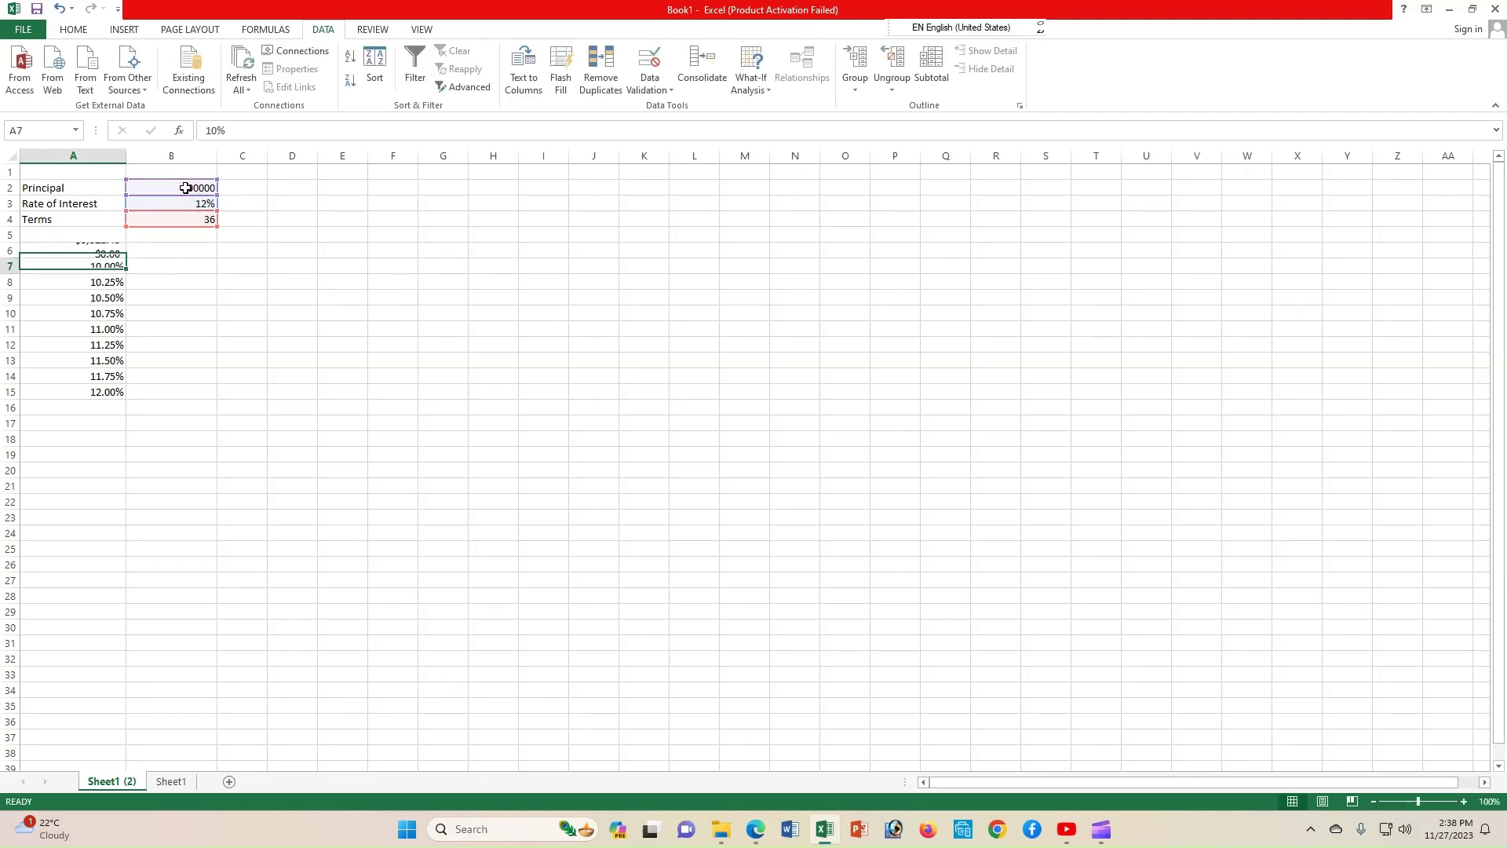
- Enter the terms 12 and 24 in B6 and C6, and fill the series across row 6 to 120 in K6
key(Up)
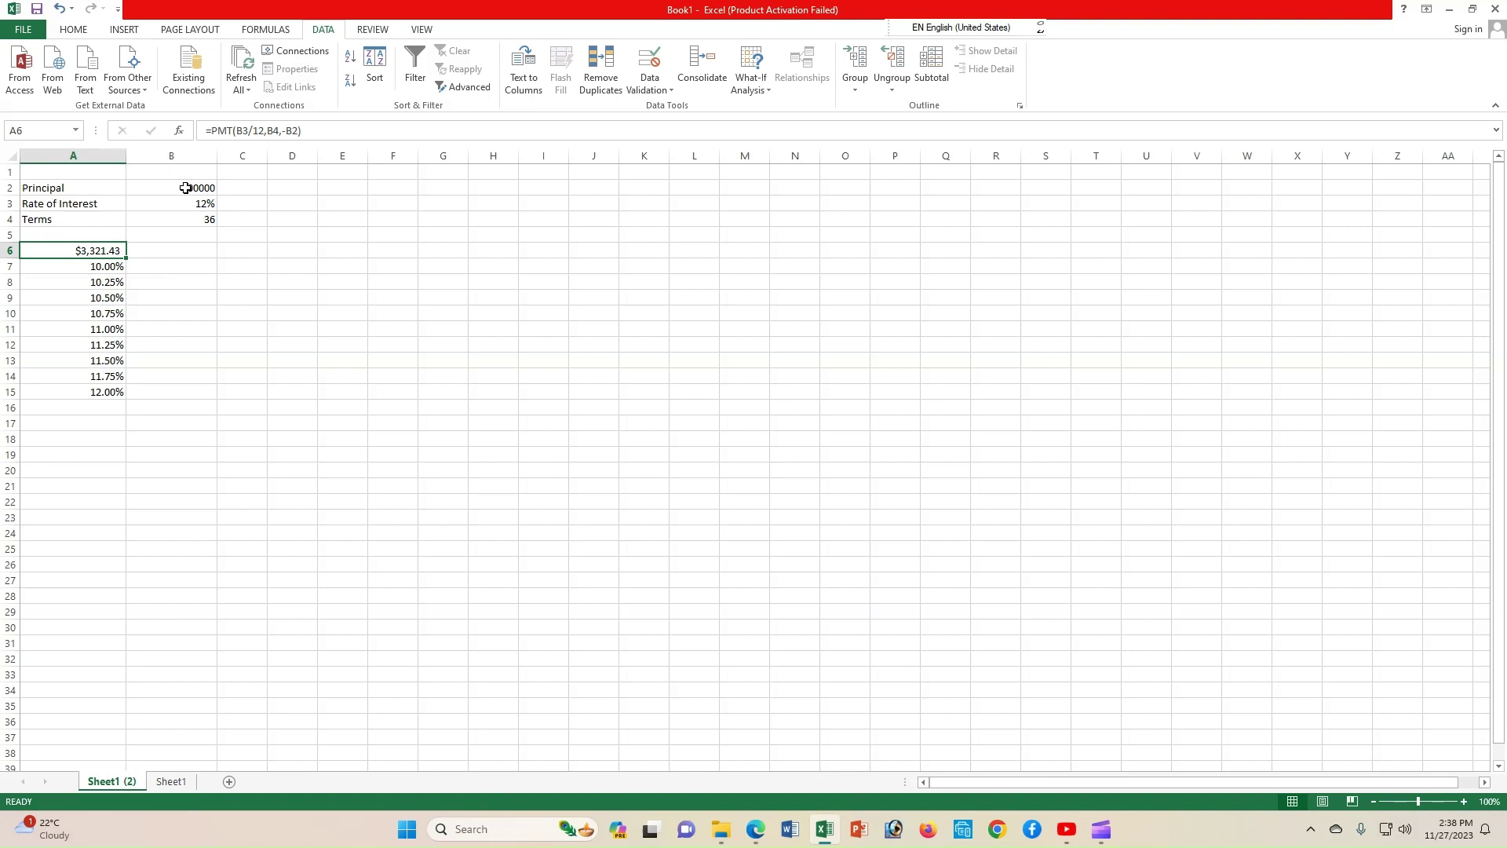
key(Right)
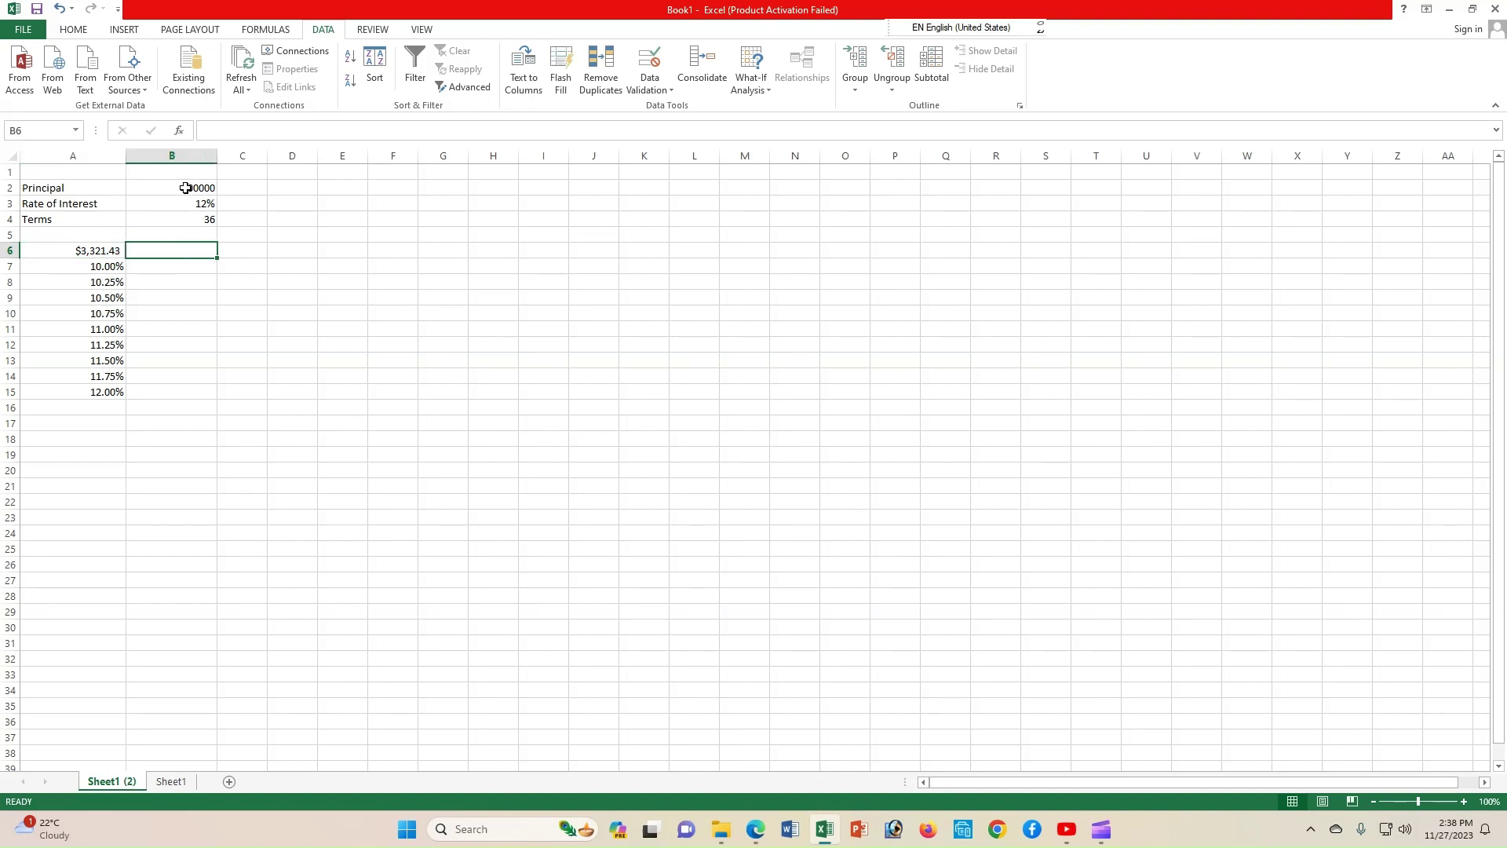
text(12)
key(Right)
text(24)
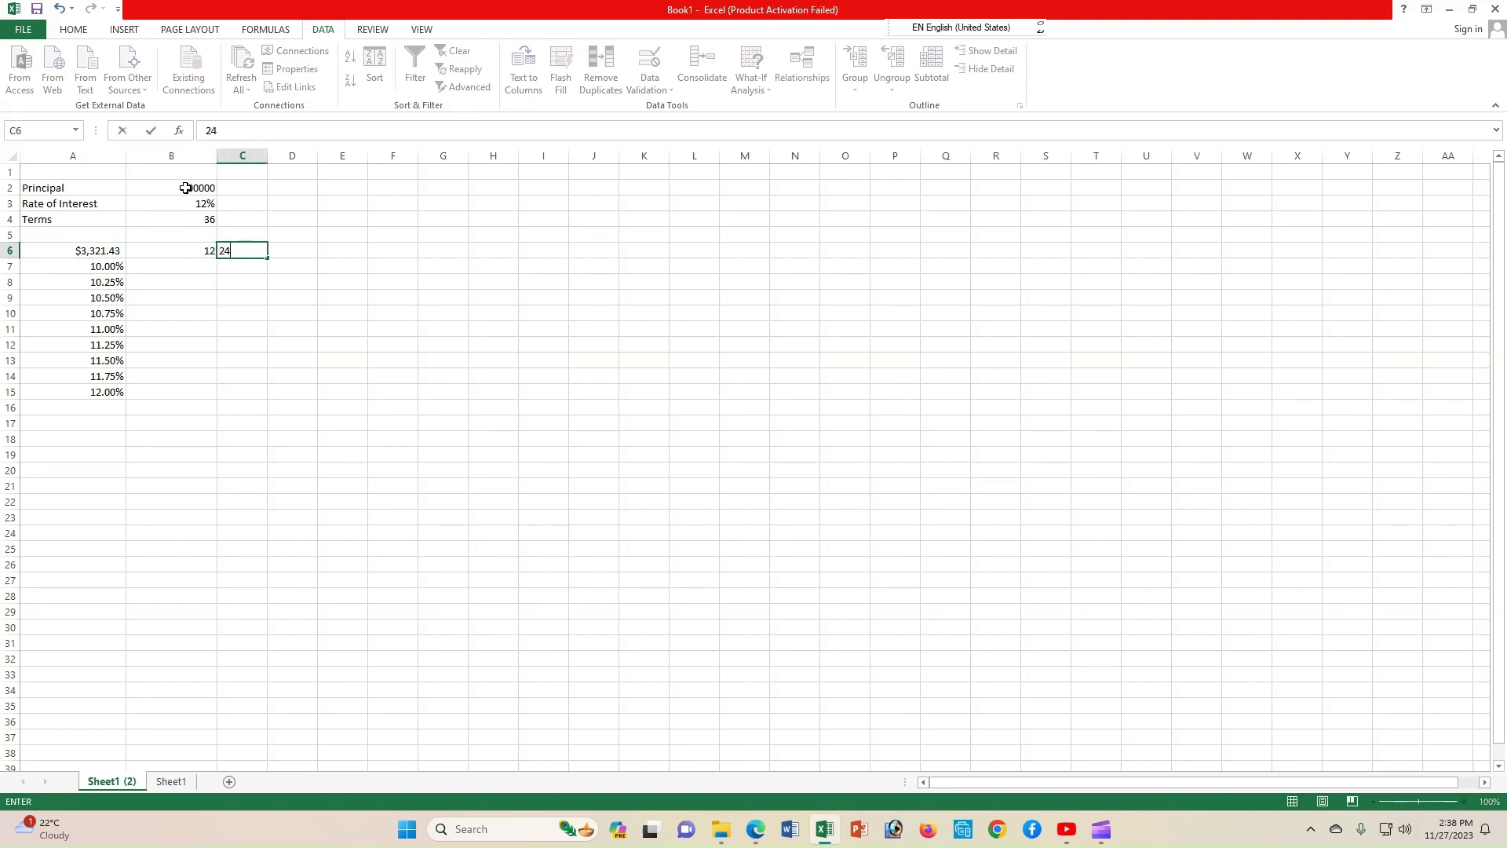
key(Right)
key(Left)
key(Left)
key(shift+Right)
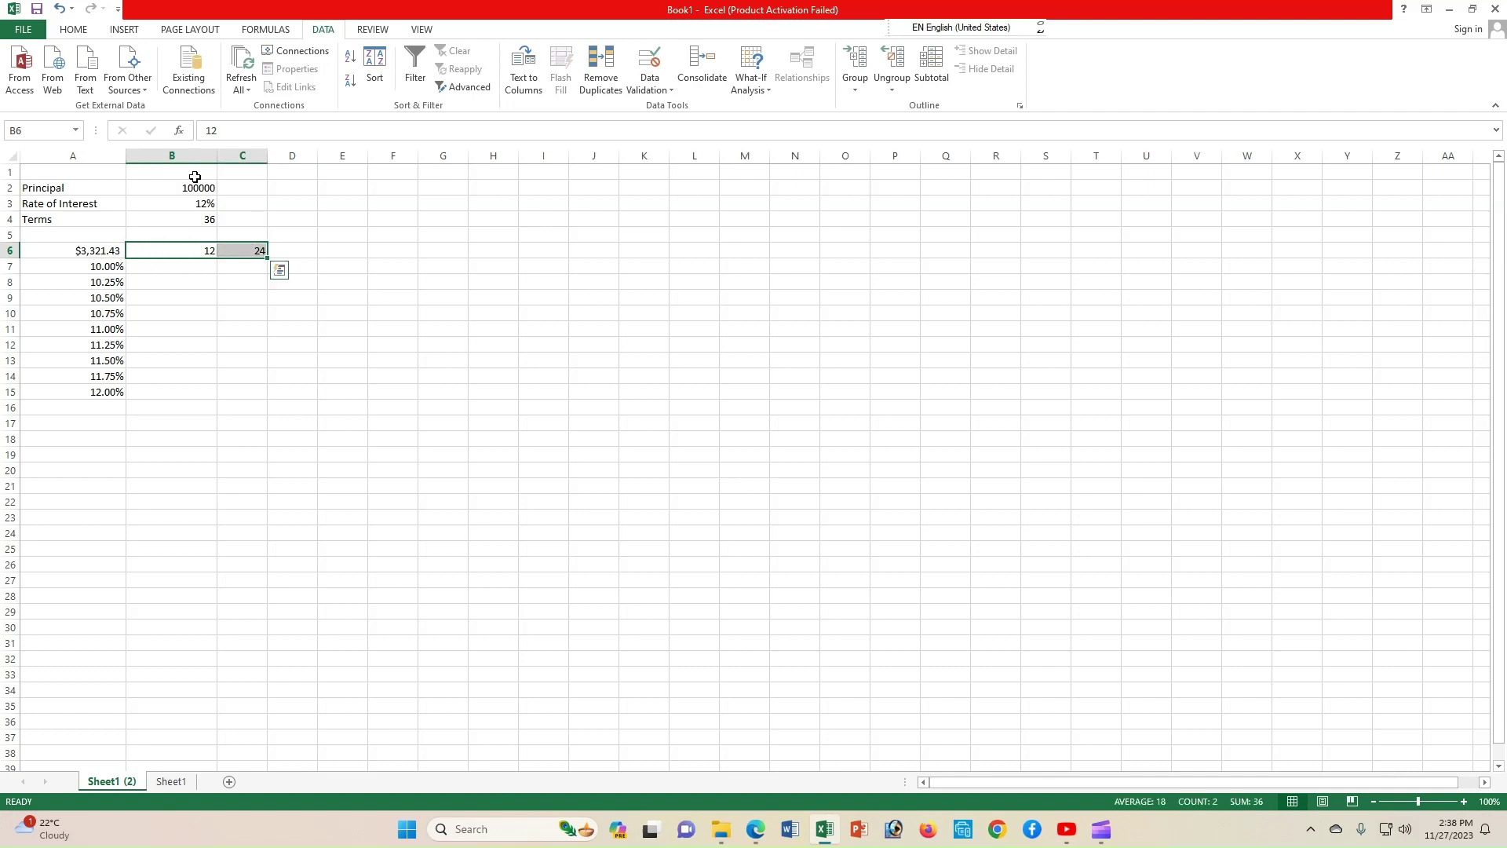
drag(269, 258, 653, 266)
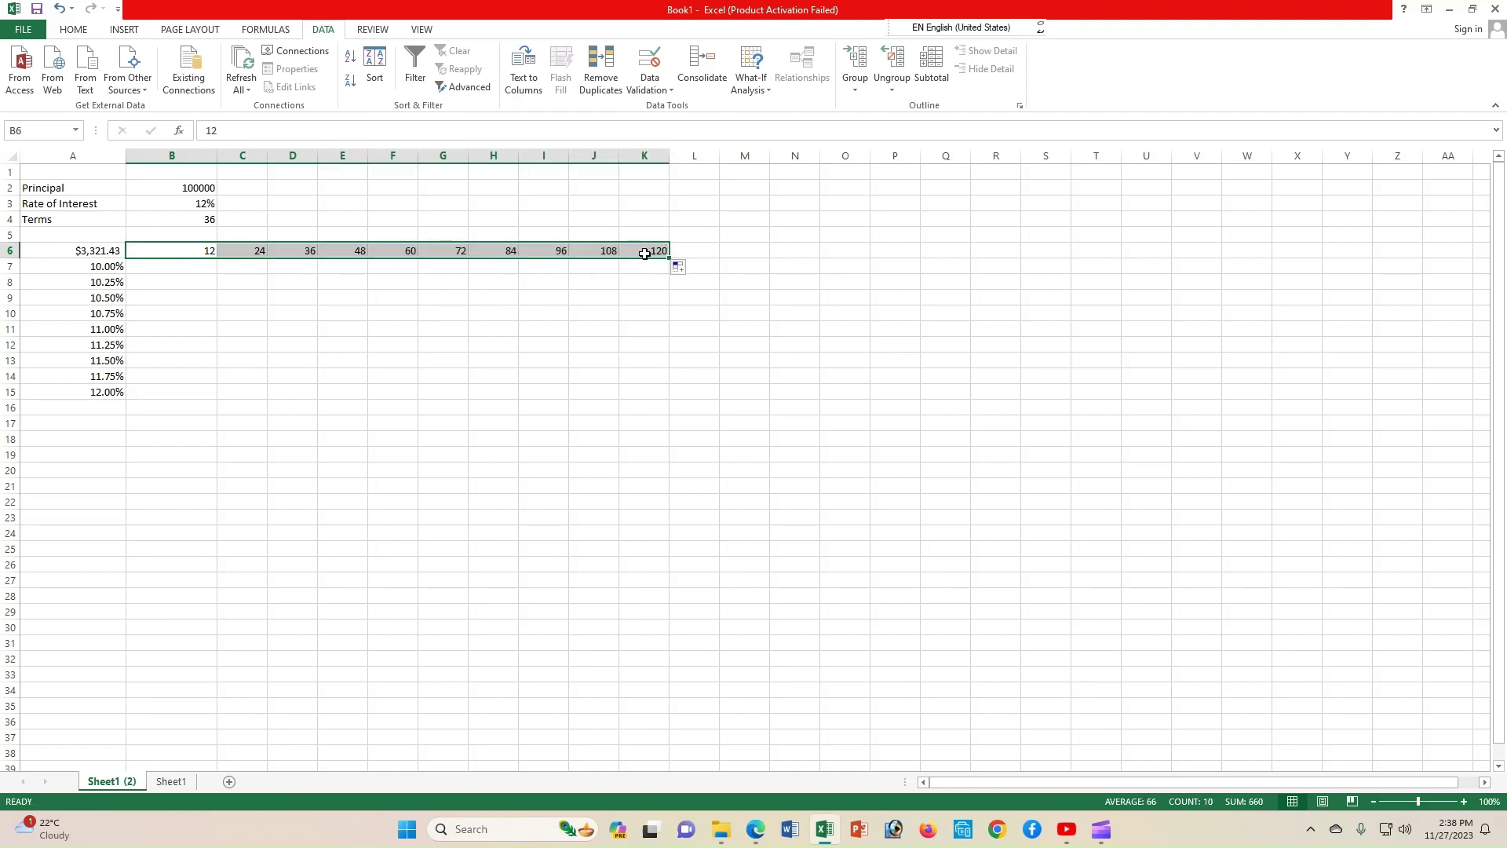
click(647, 252)
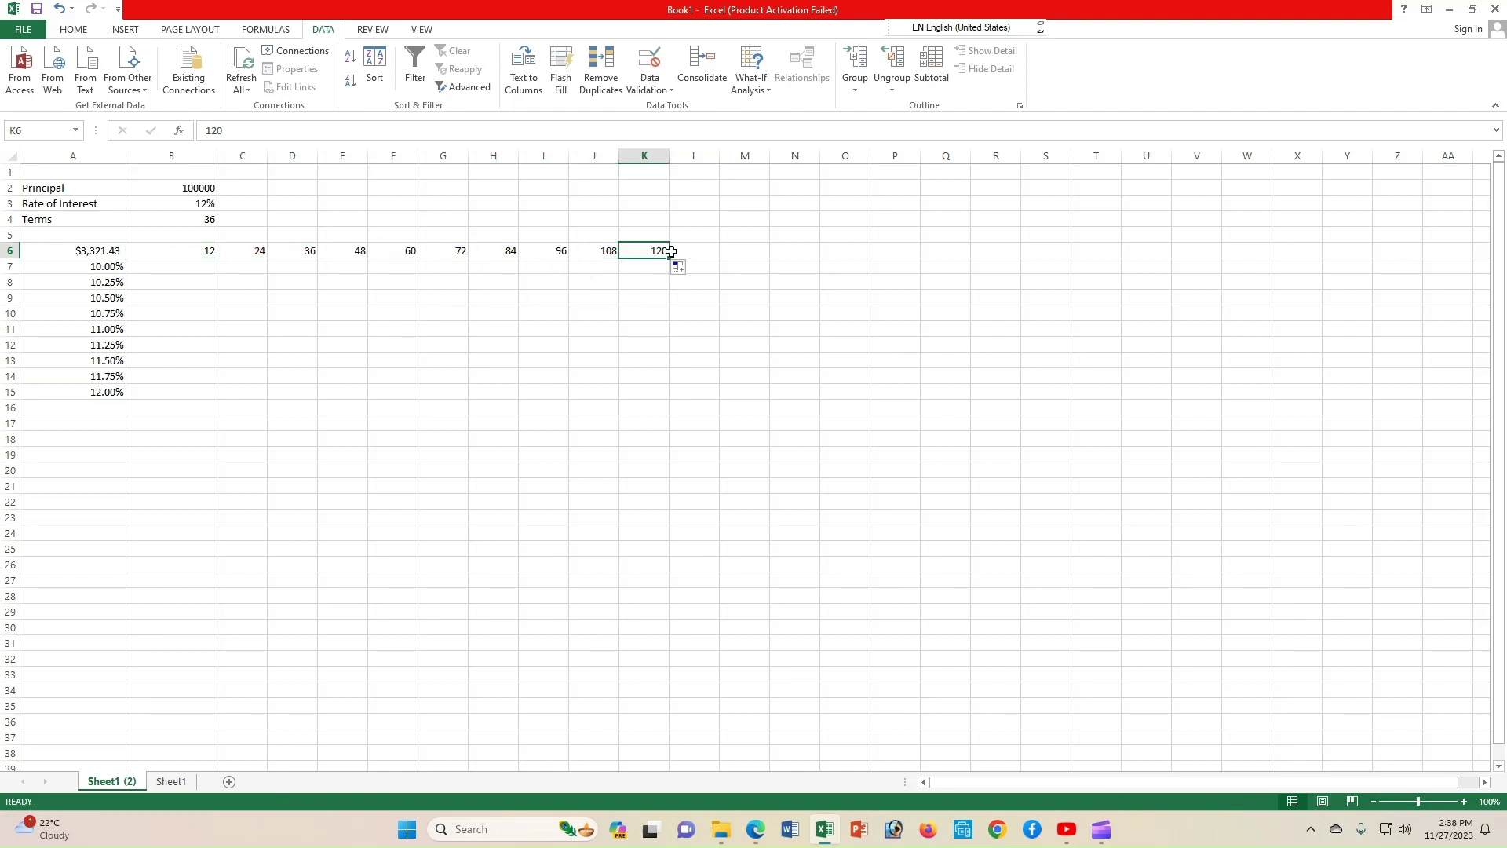
- Create a What-If Analysis data table over A6:K15 with B4 as the row input cell and B3 as the column input cell
click(182, 266)
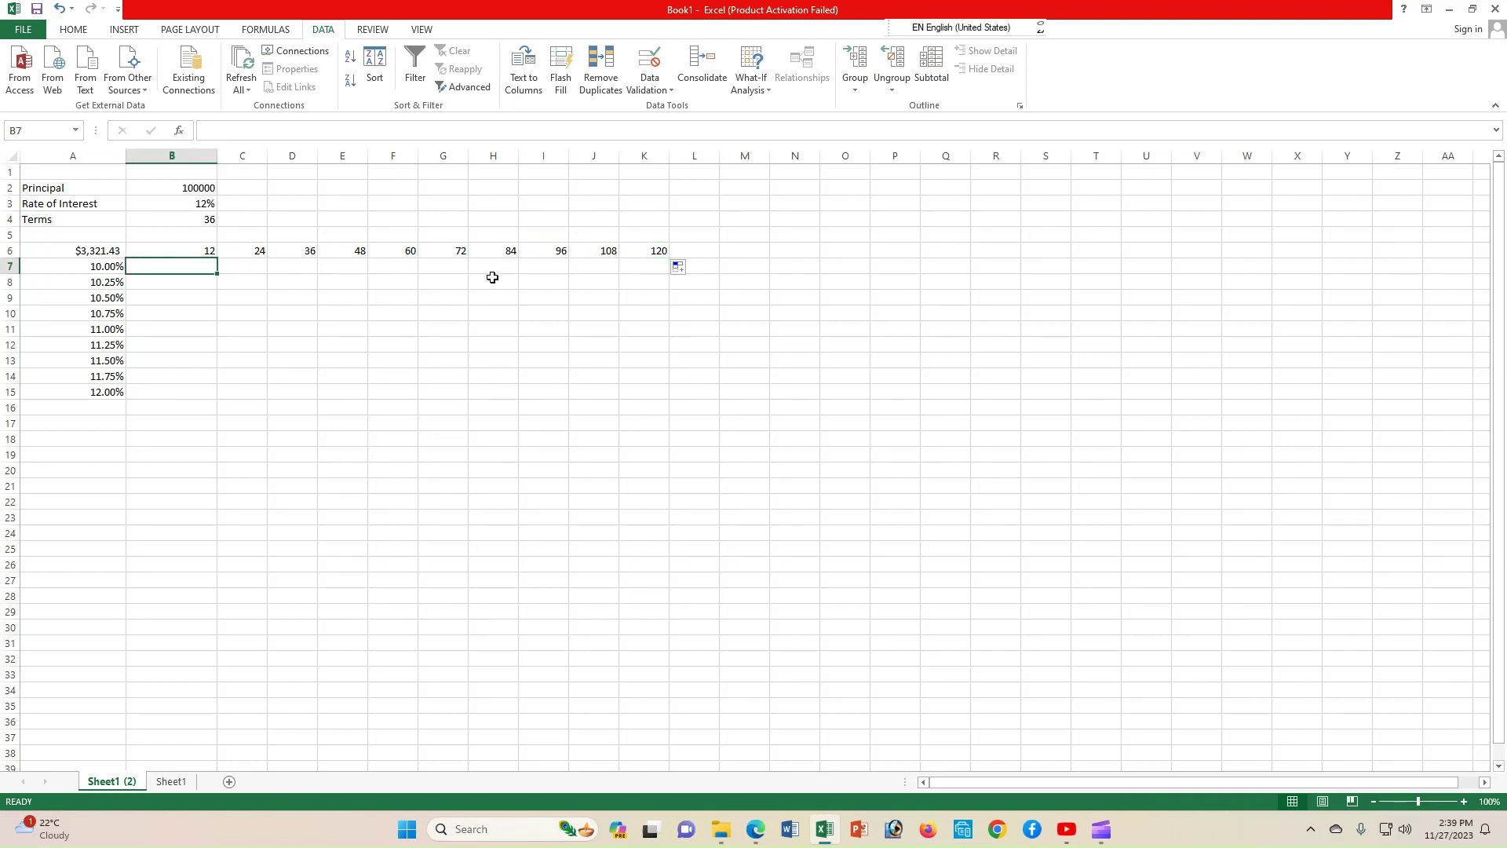
key(Up)
key(Left)
key(Right)
key(Down)
key(Left)
key(Up)
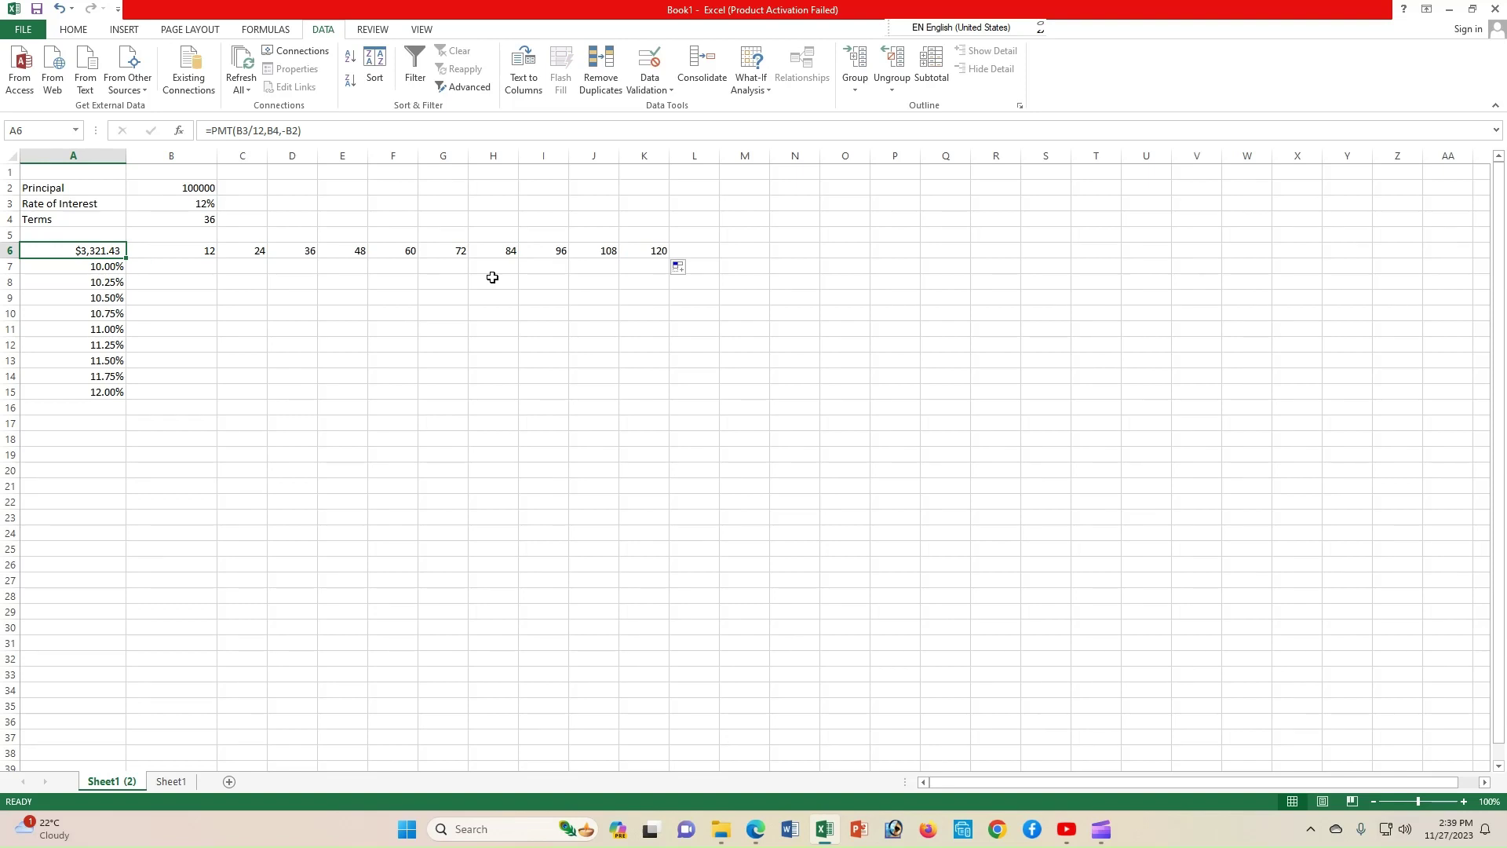
key(shift+Right)
key(shift+Right)
key(shift+Right)
key(shift+Right)
key(shift+Right)
key(shift+Right)
key(shift+Right)
key(shift+Right)
key(shift+Right)
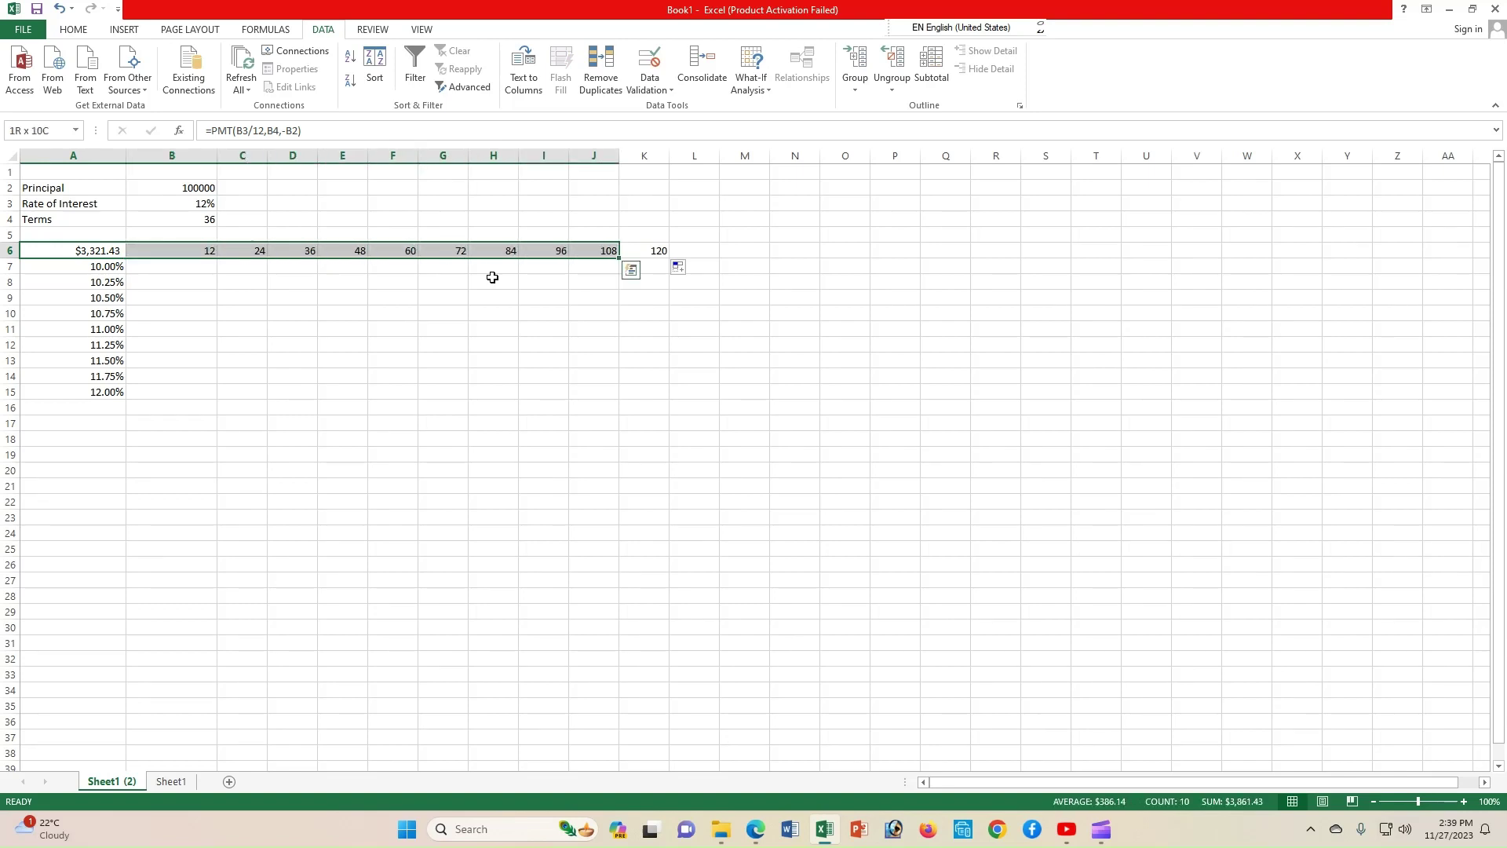
key(shift+Right)
key(shift+Down)
key(shift+Down)
key(shift+Down)
key(shift+Down)
key(shift+Down)
key(shift+Down)
key(shift+Down)
key(shift+Down)
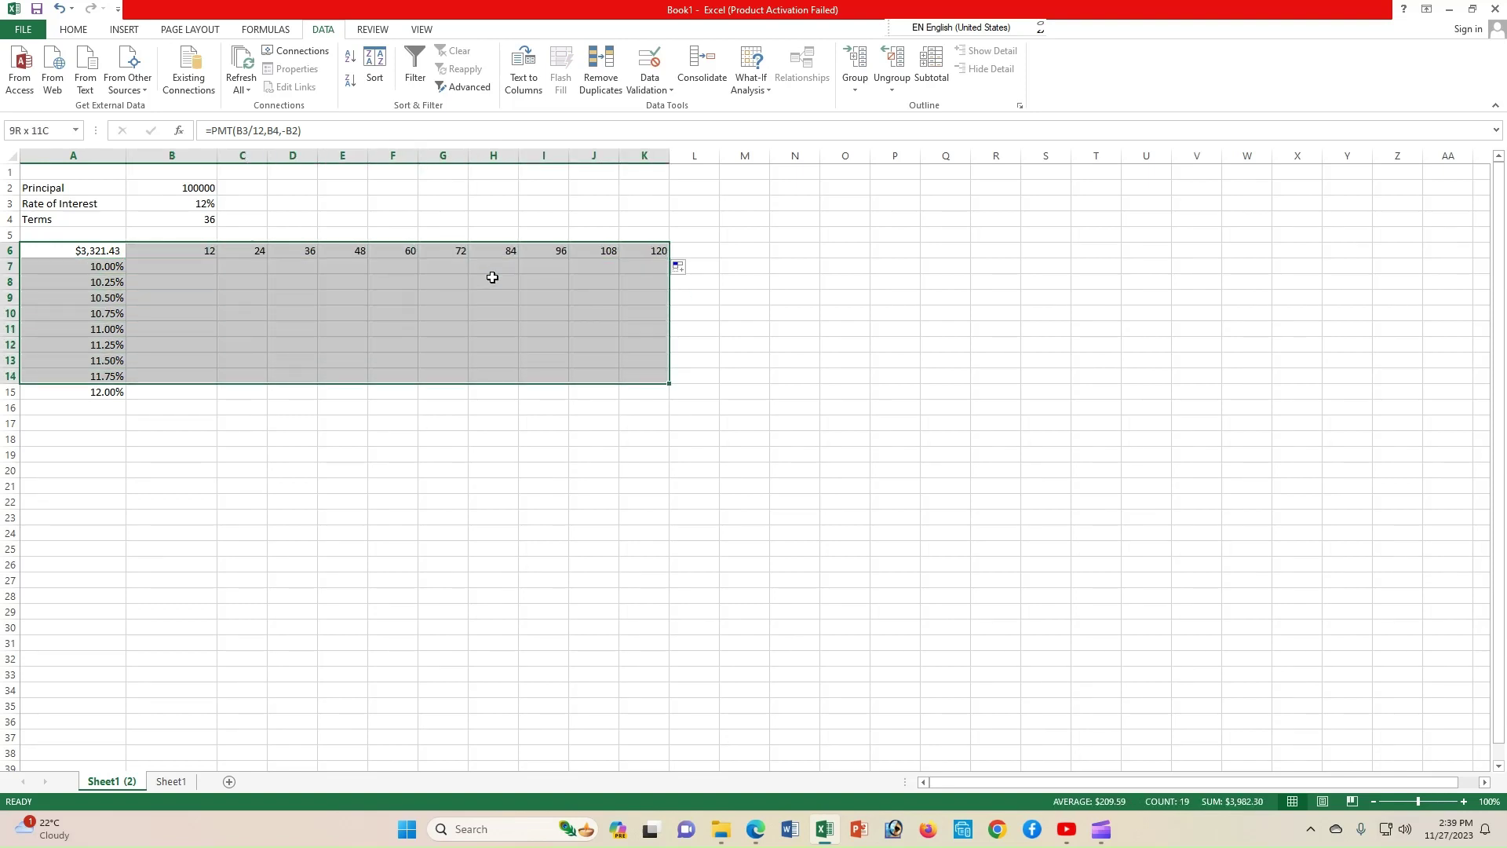
key(shift+Down)
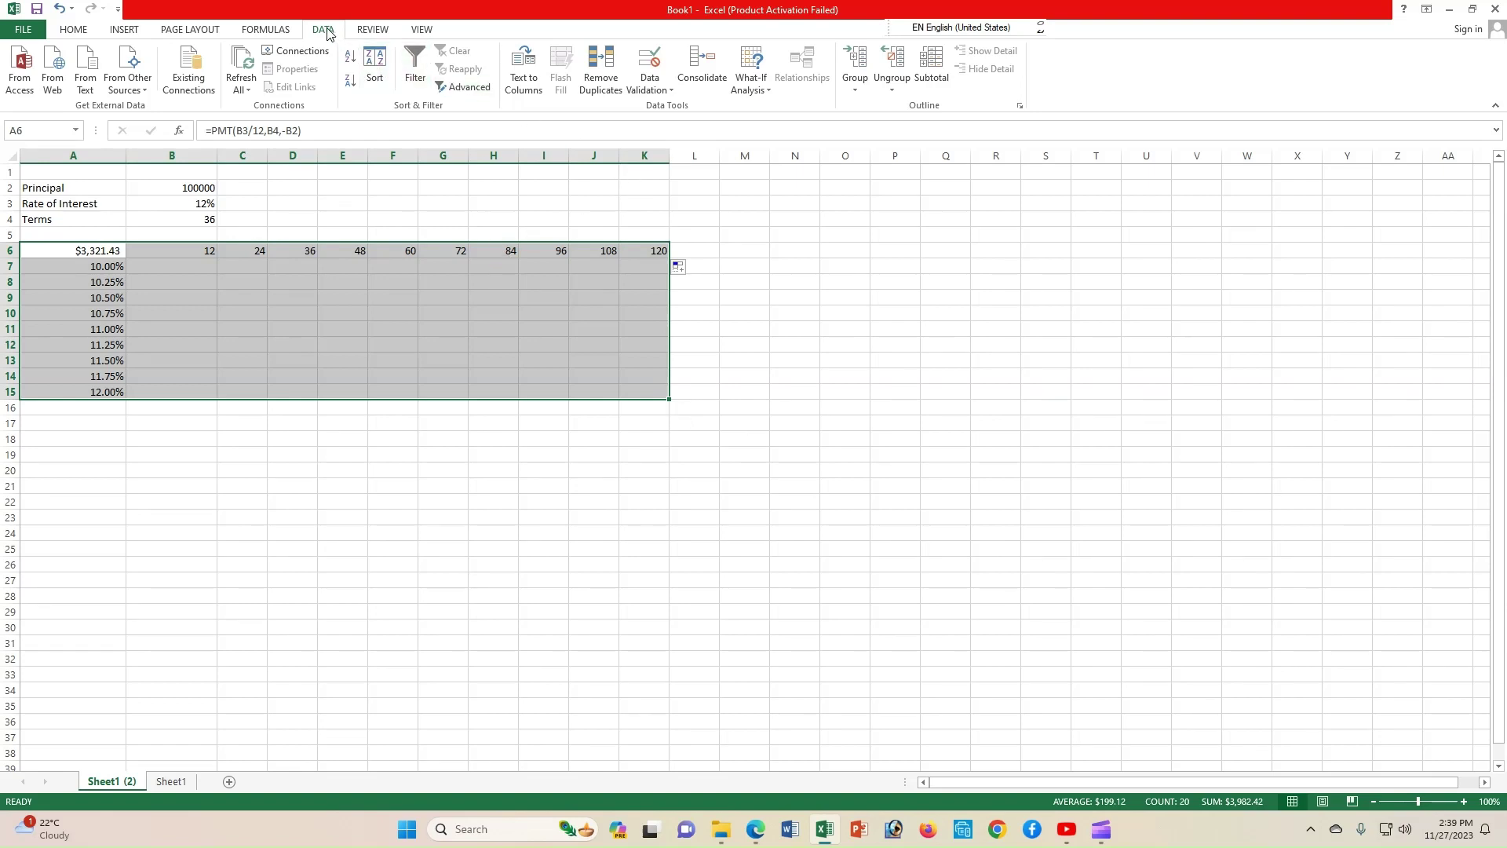
click(769, 93)
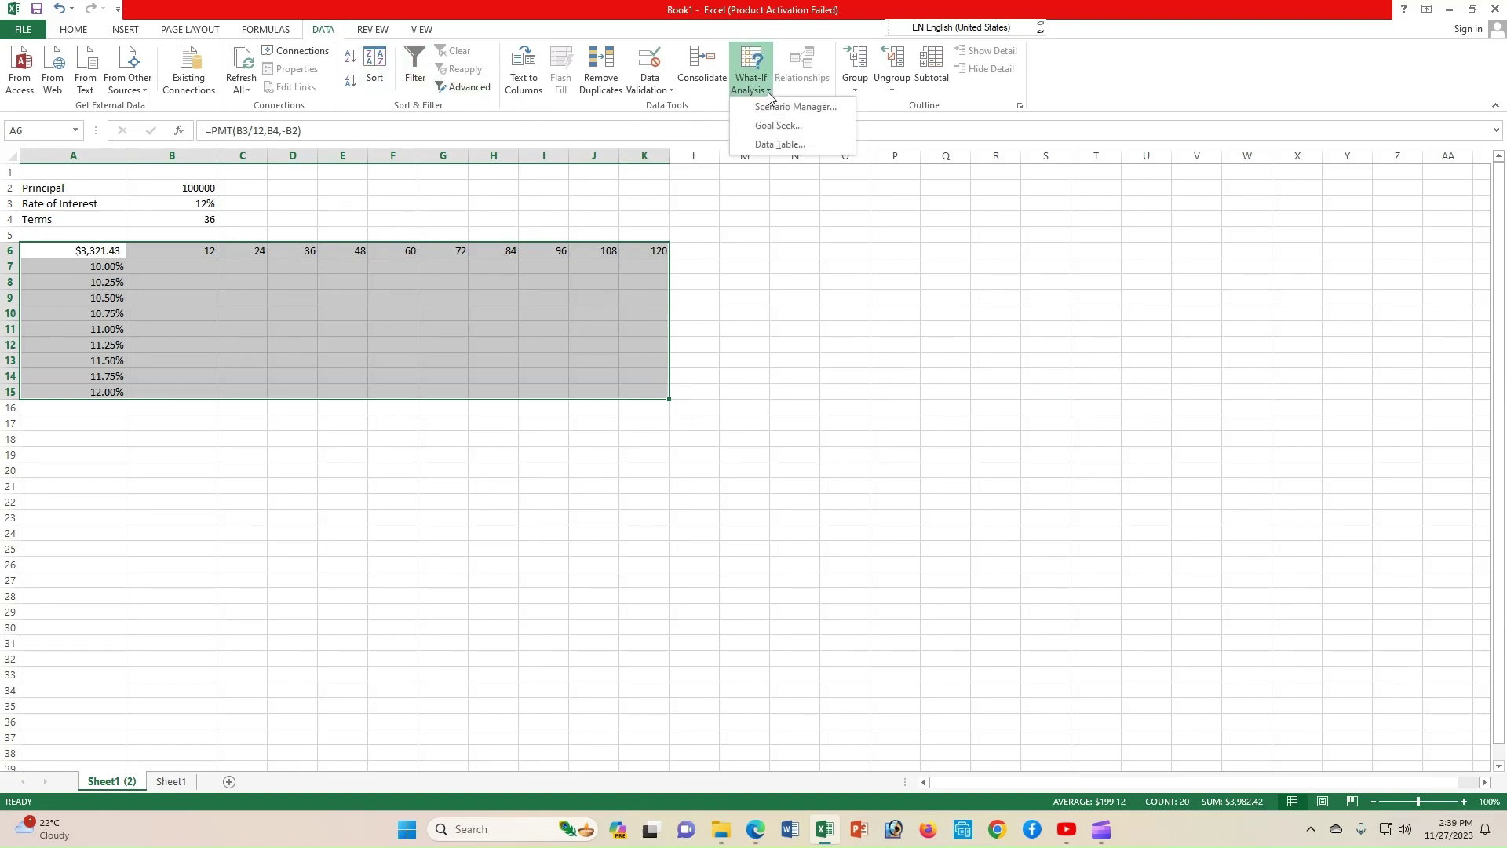
click(776, 144)
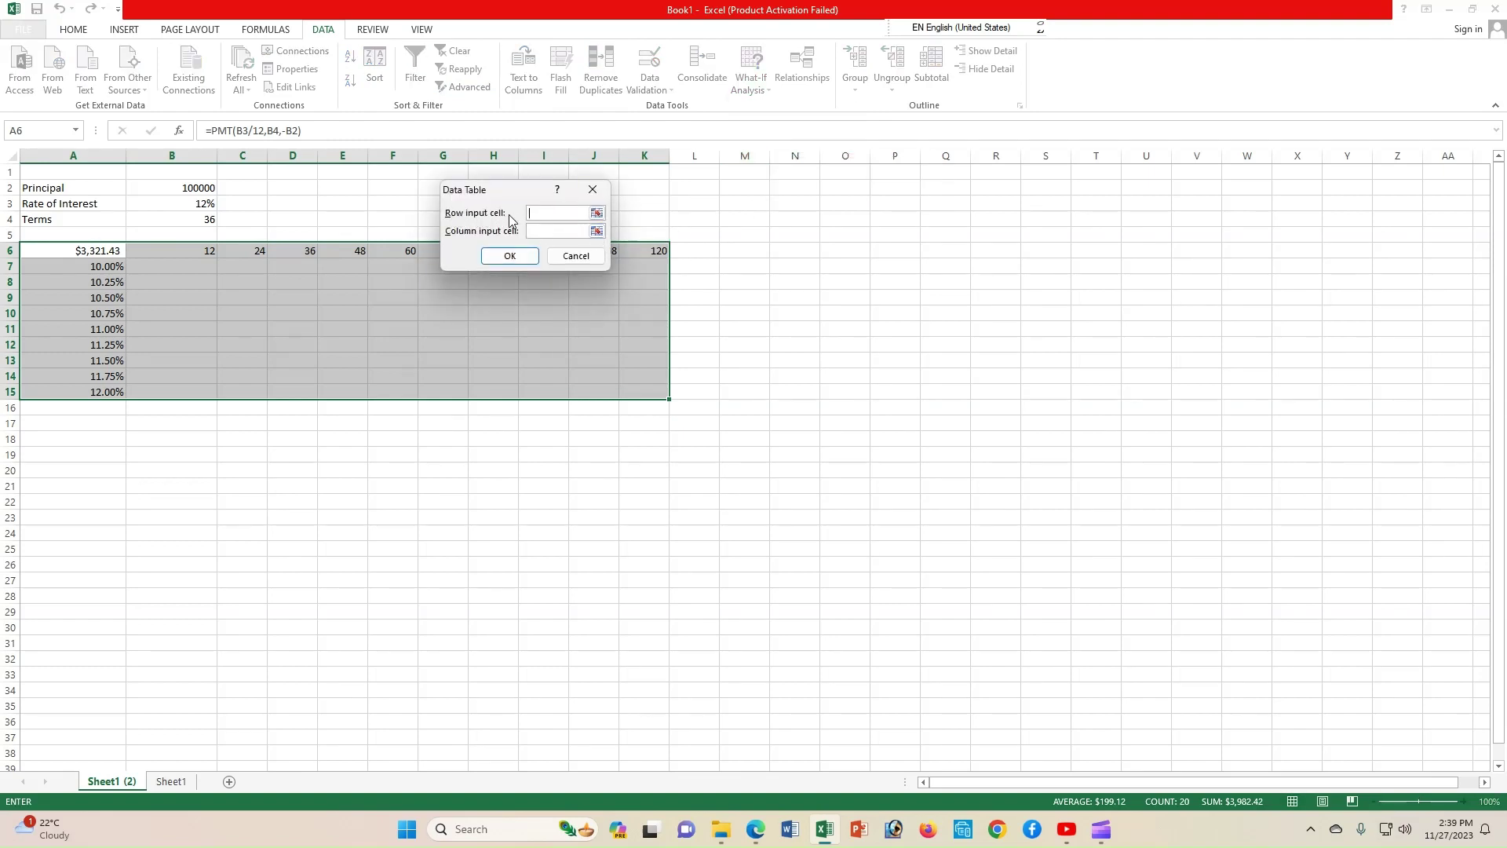
click(536, 214)
click(197, 217)
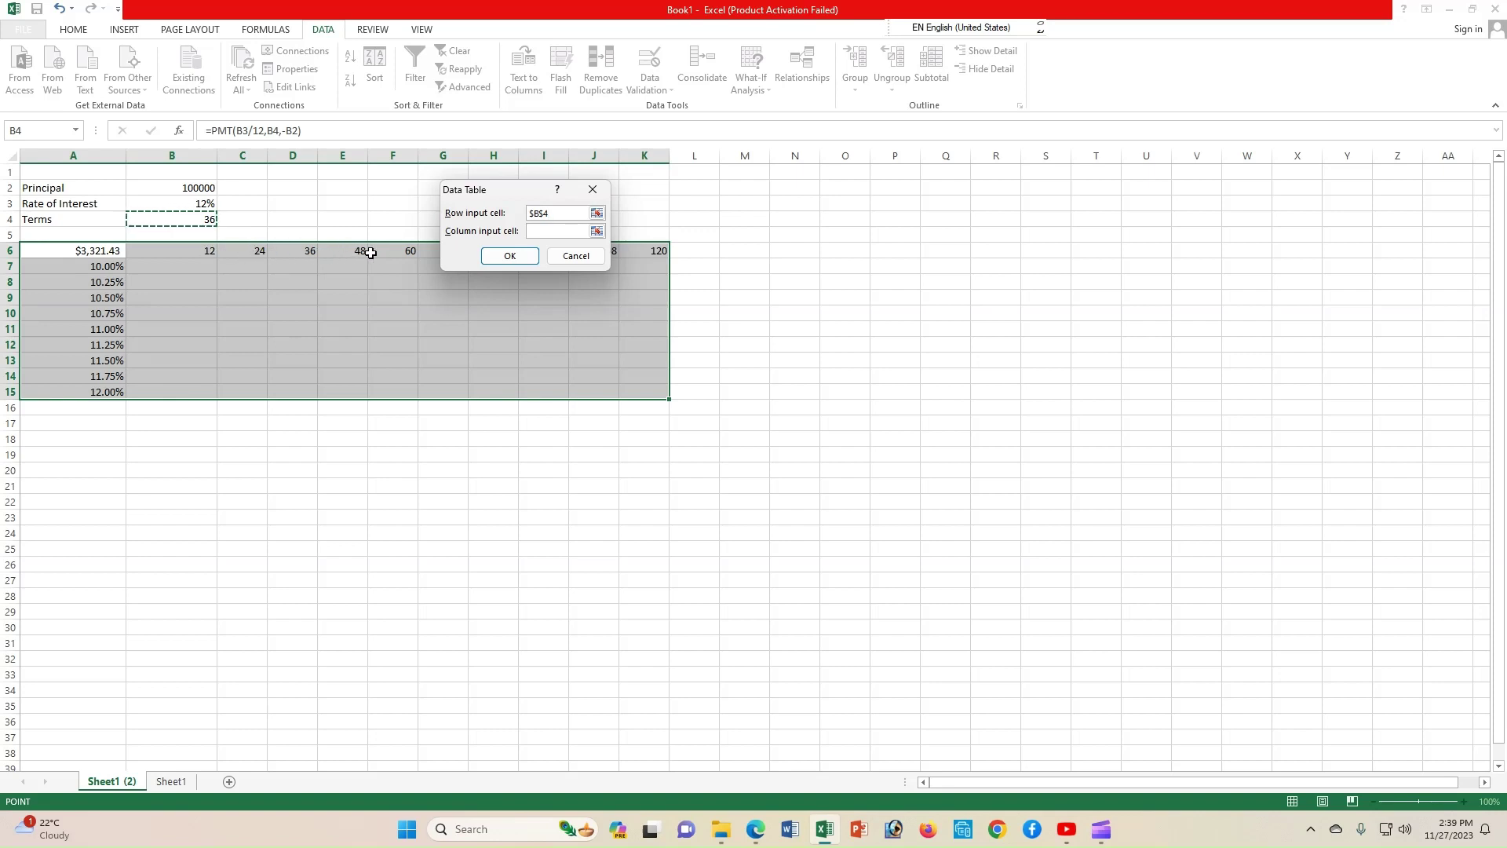
click(540, 231)
click(538, 231)
click(179, 207)
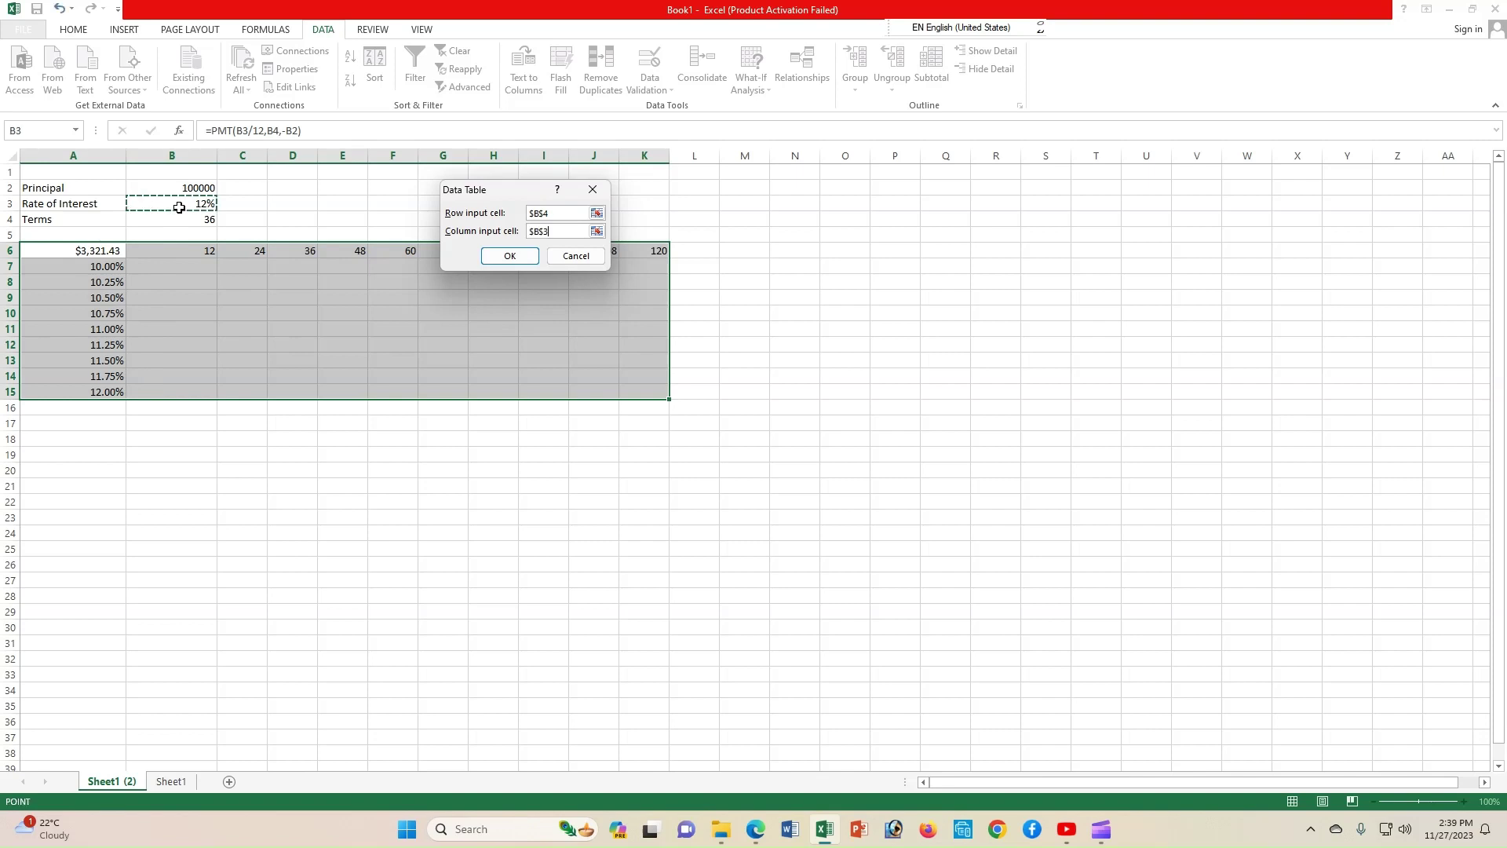
click(523, 258)
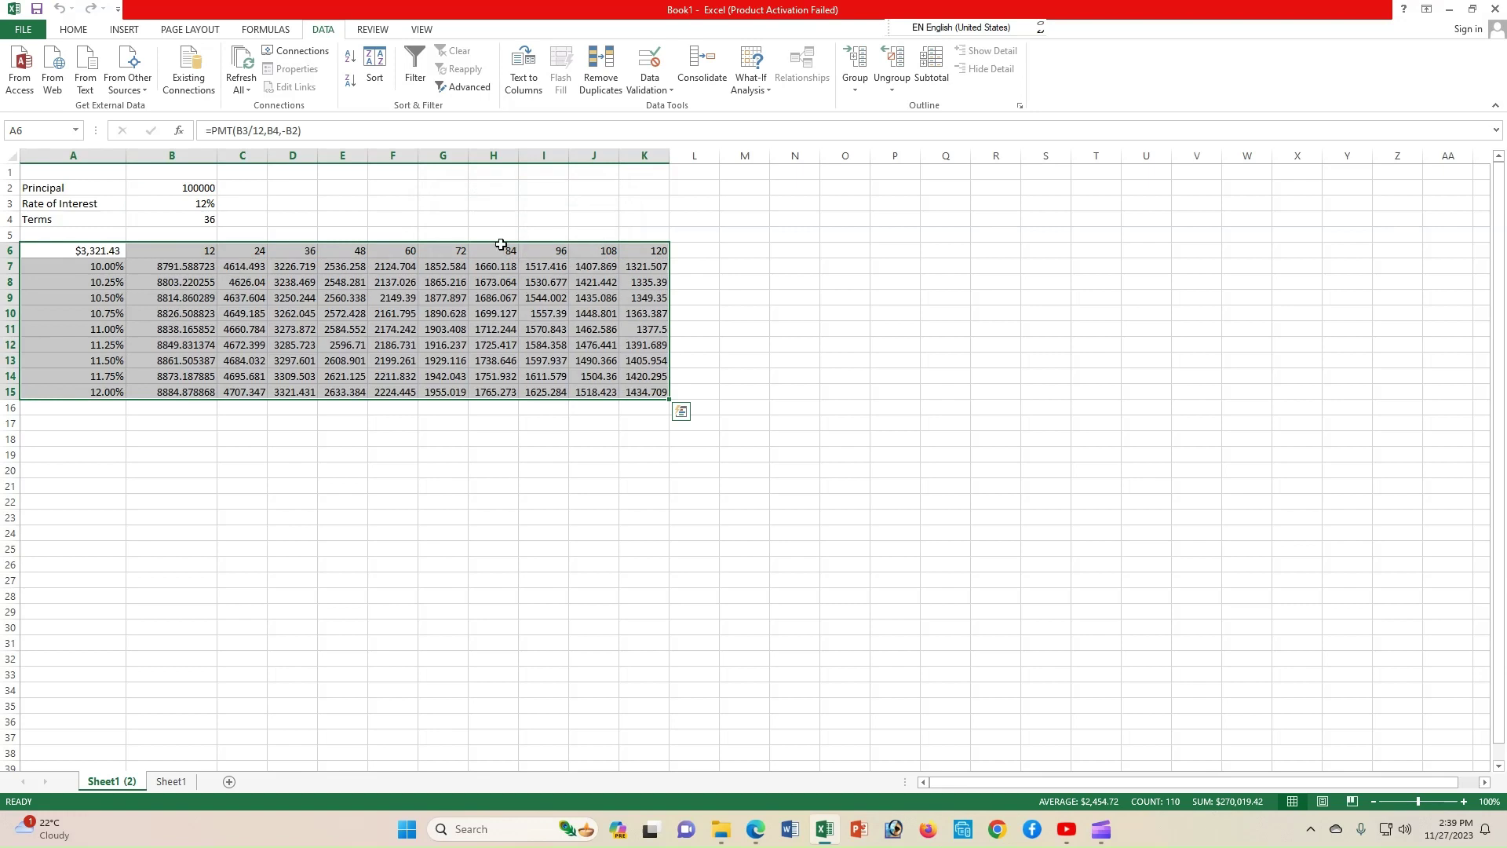
- Examine the two-variable data table in A6:K15, comparing the payments with the terms, interest rates and the principal in B2
click(158, 267)
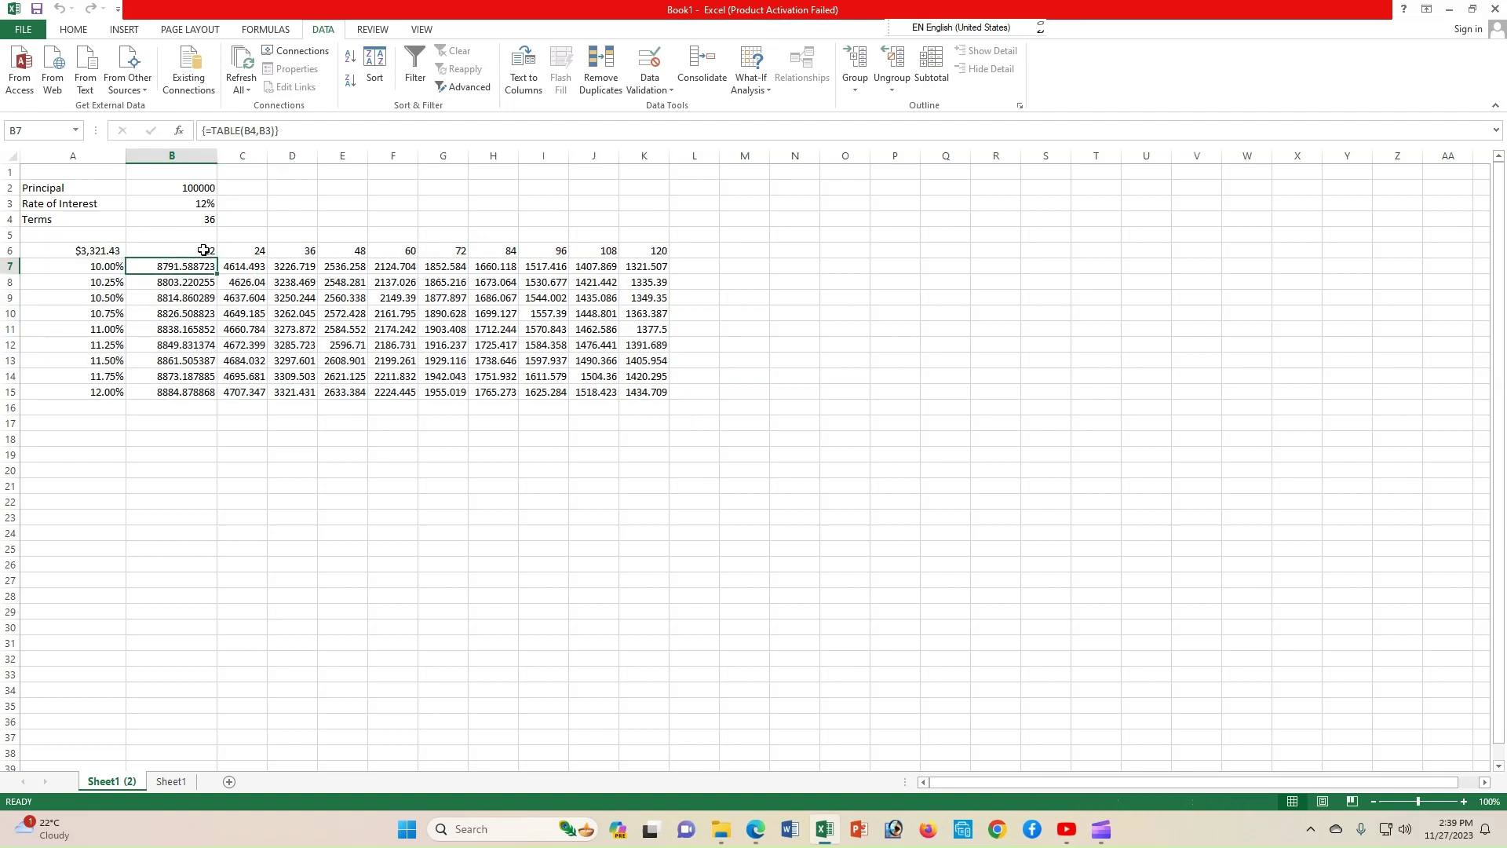
click(206, 249)
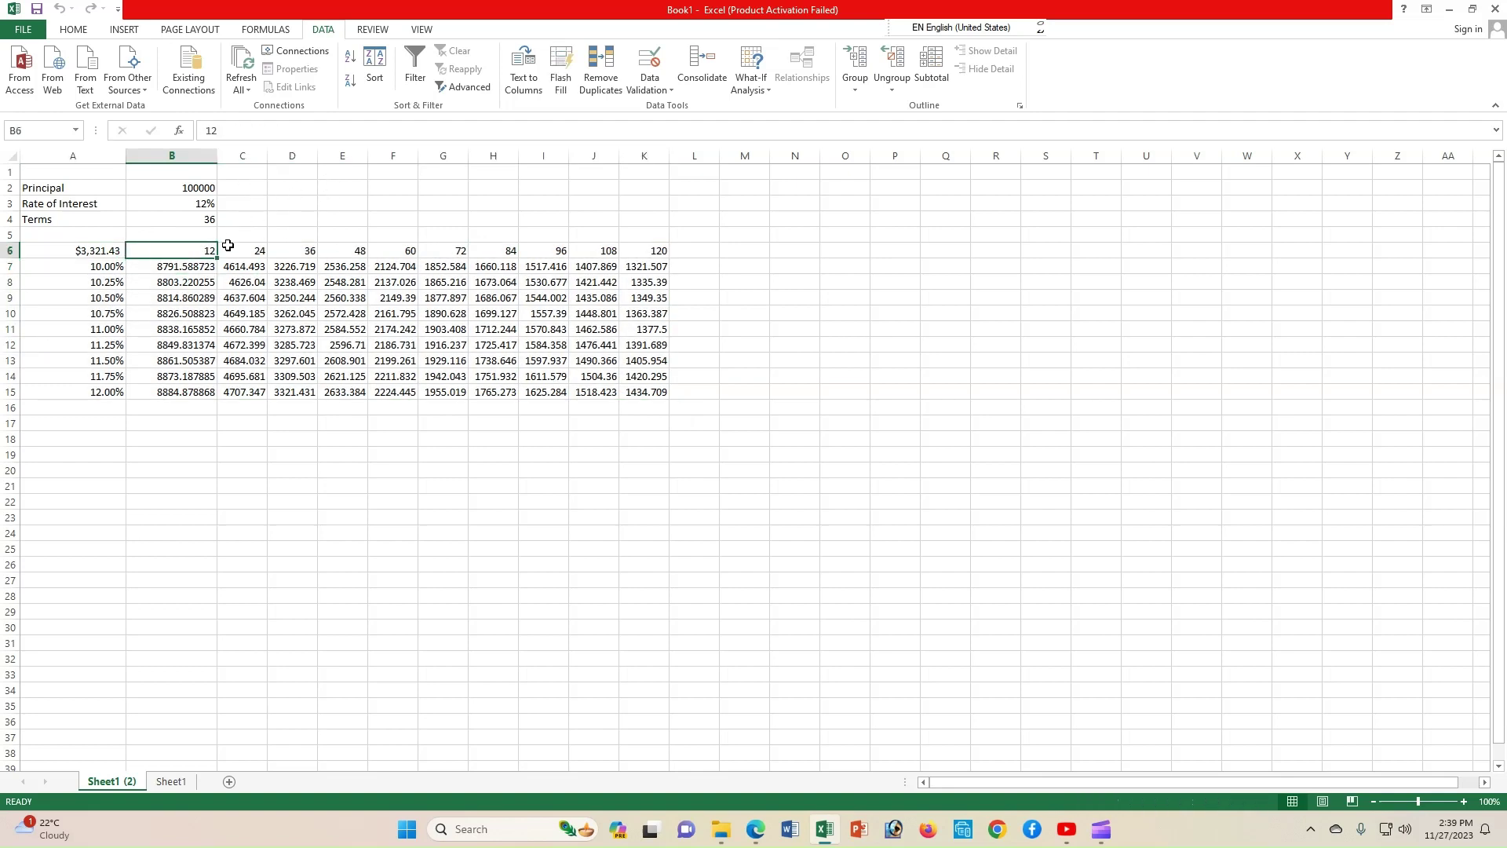
click(182, 266)
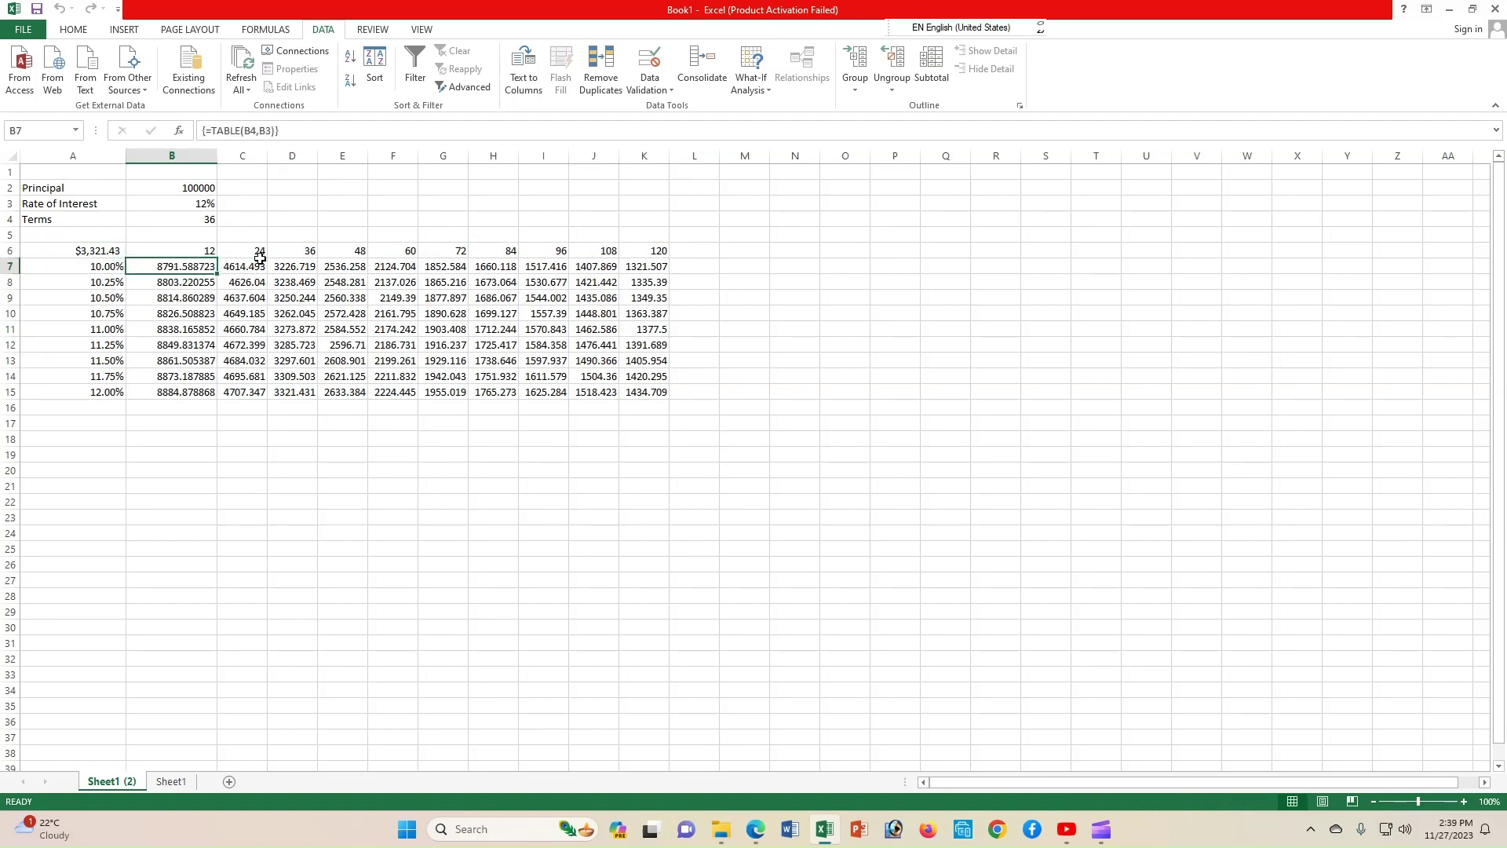
click(190, 188)
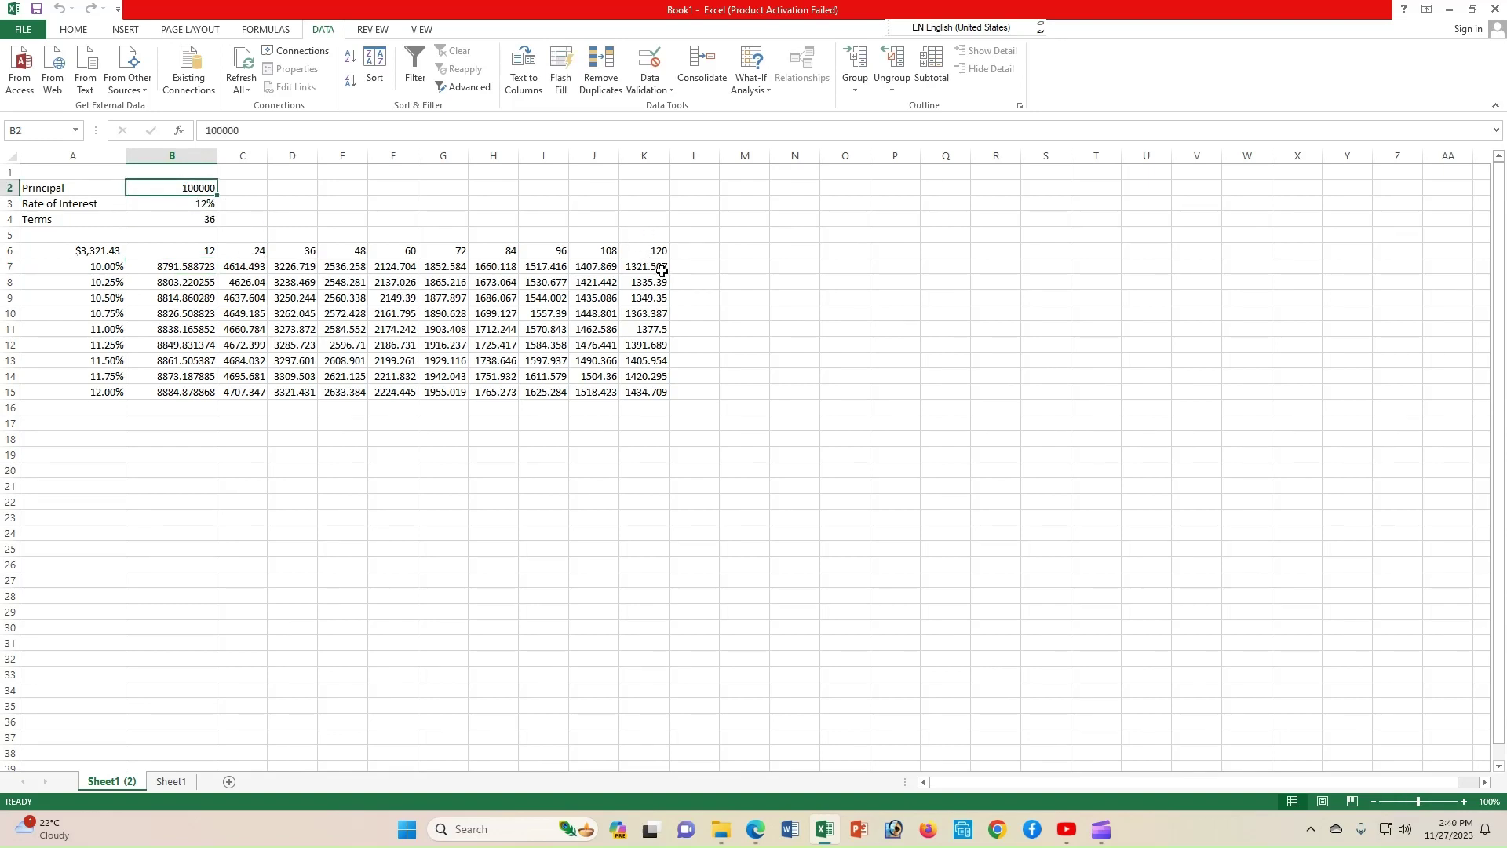
drag(111, 250, 660, 390)
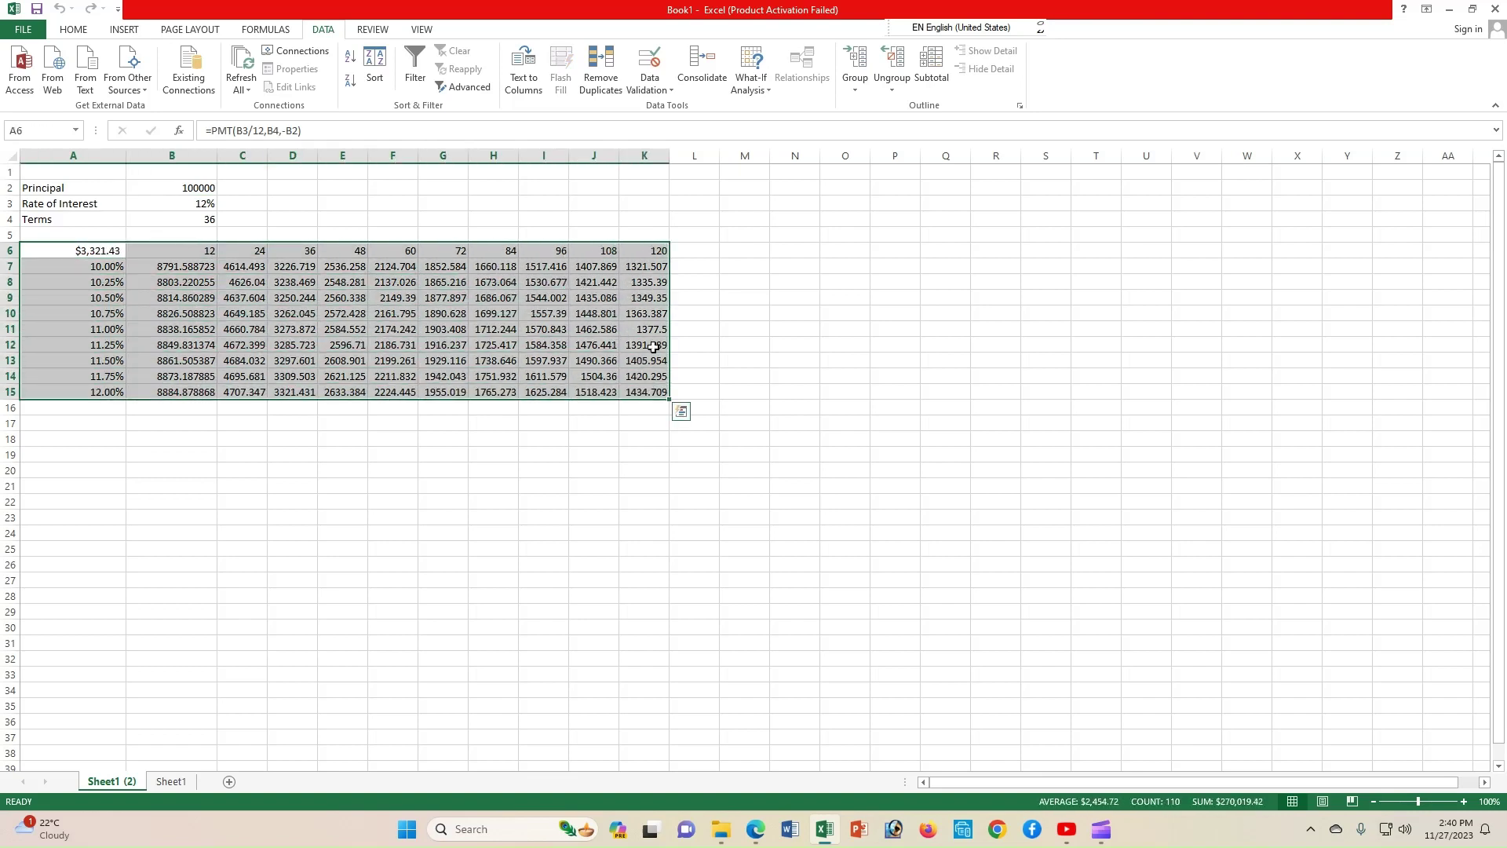
click(651, 252)
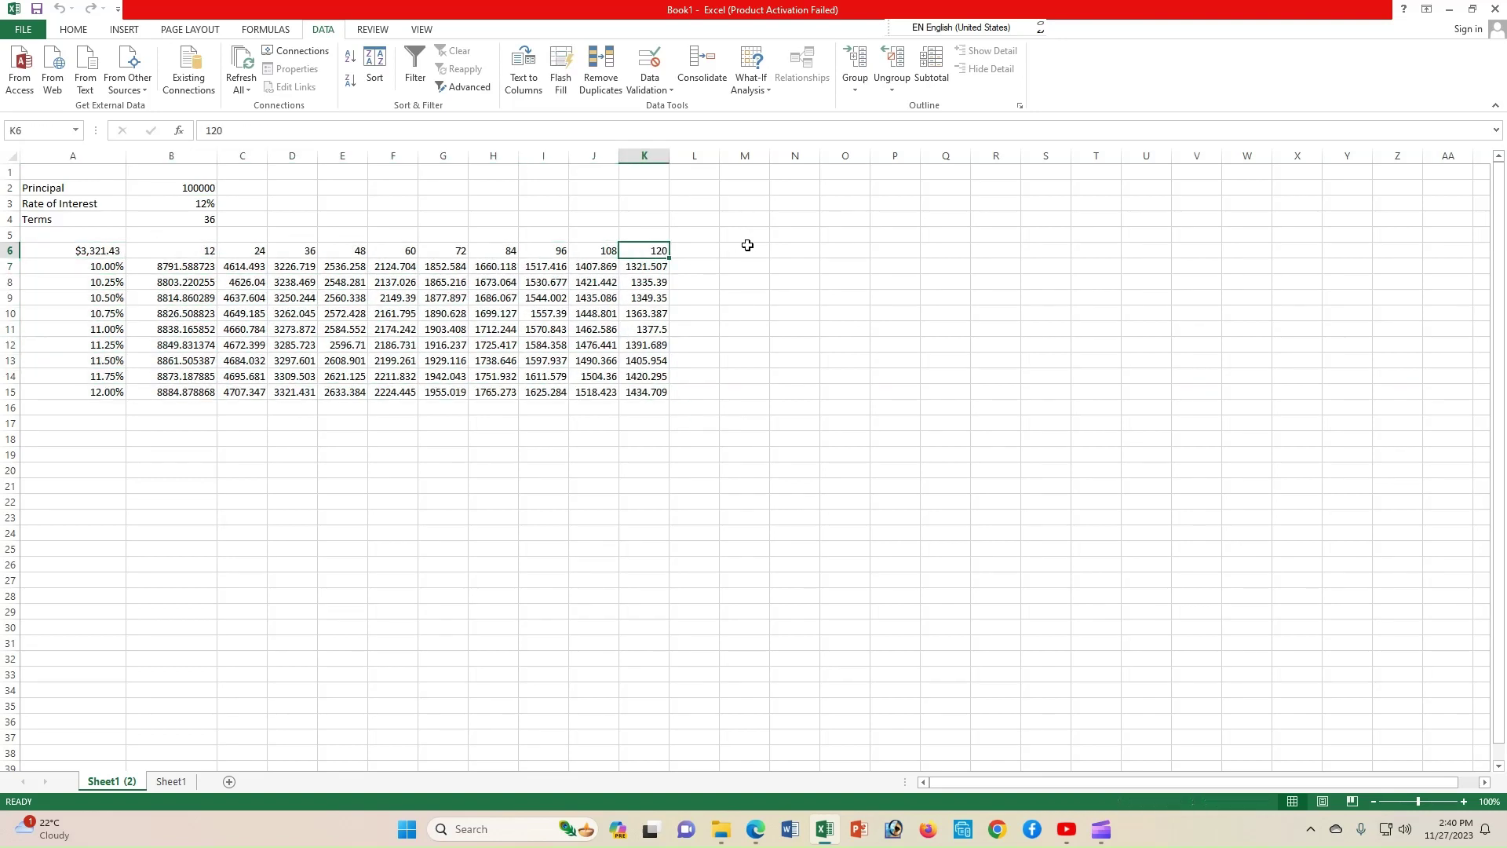